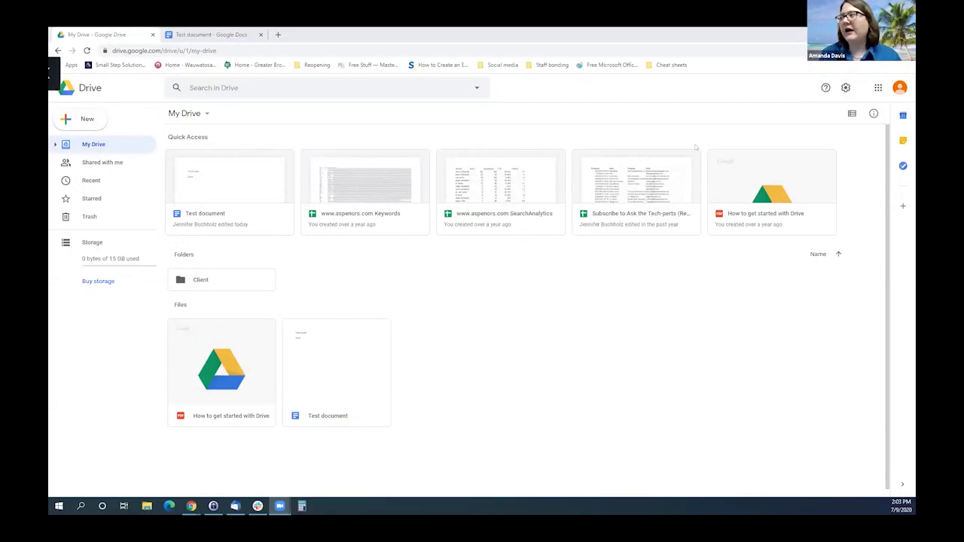
Check the Google apps list, then browse Shared with me, Recent, Starred, Trash and Storage.
left_click(877, 88)
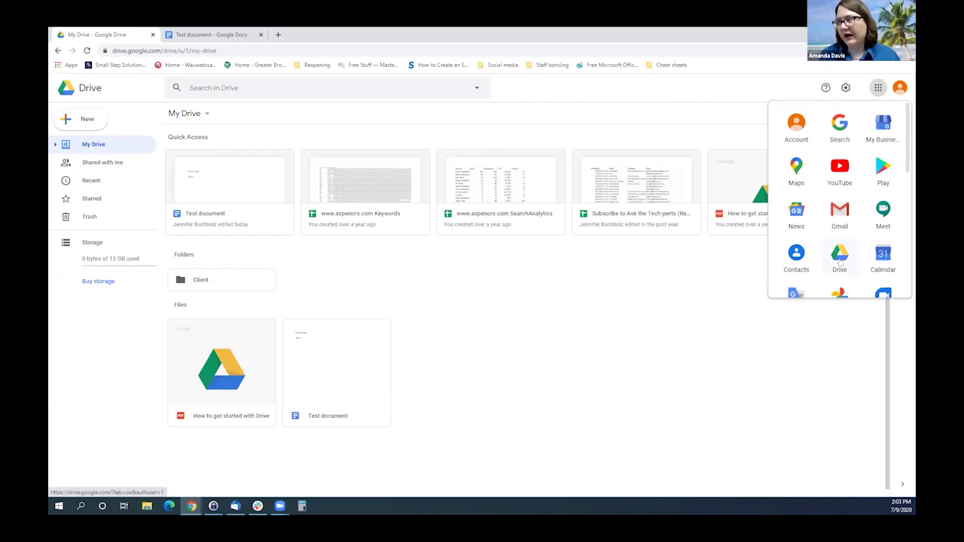
left_click(839, 260)
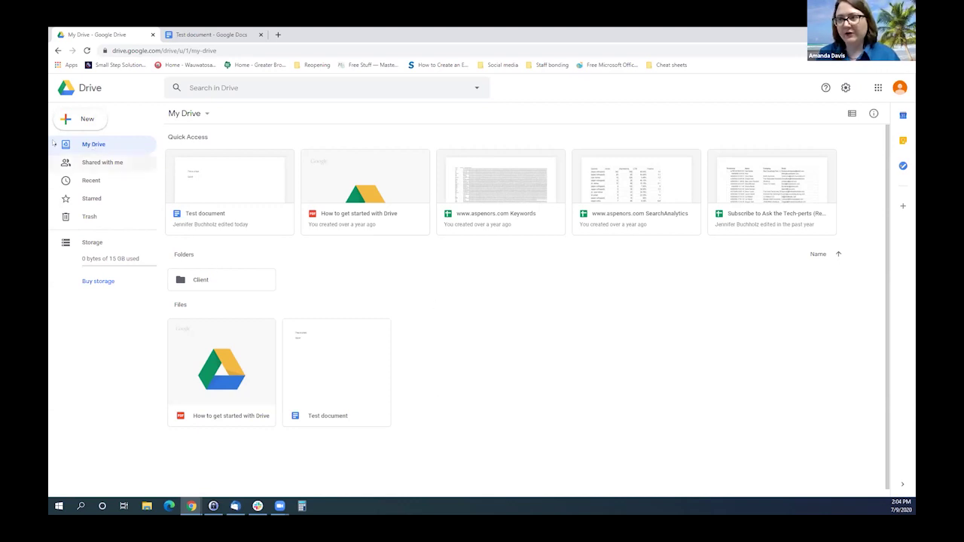
left_click(88, 163)
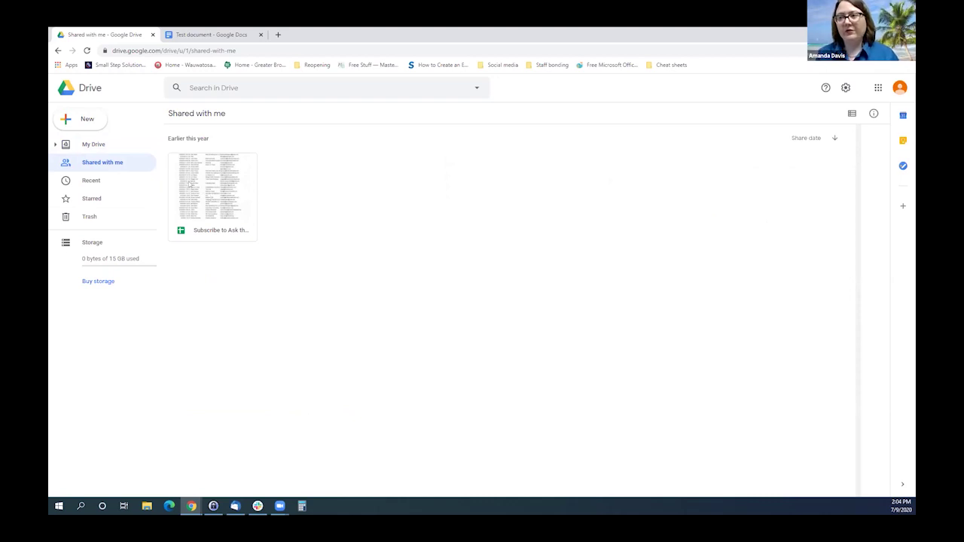
left_click(85, 181)
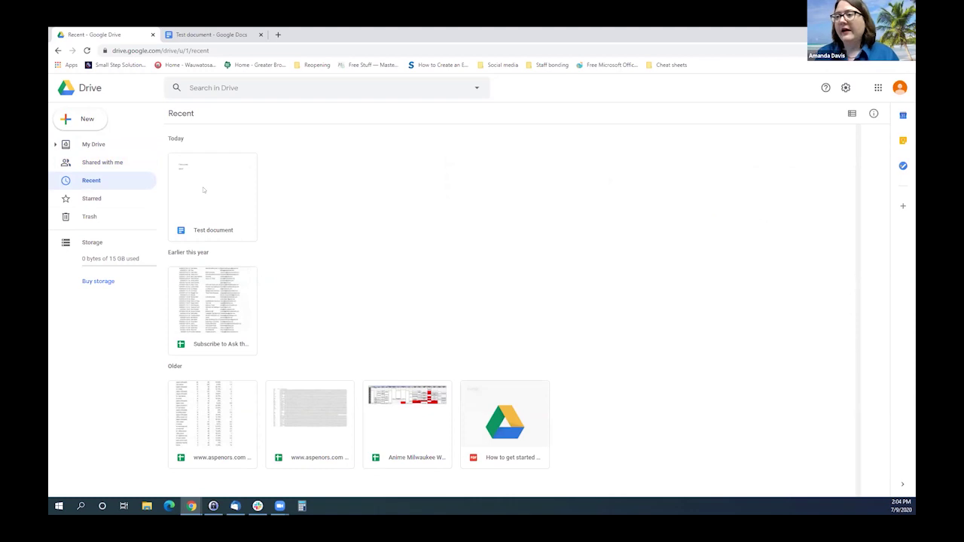
left_click(90, 199)
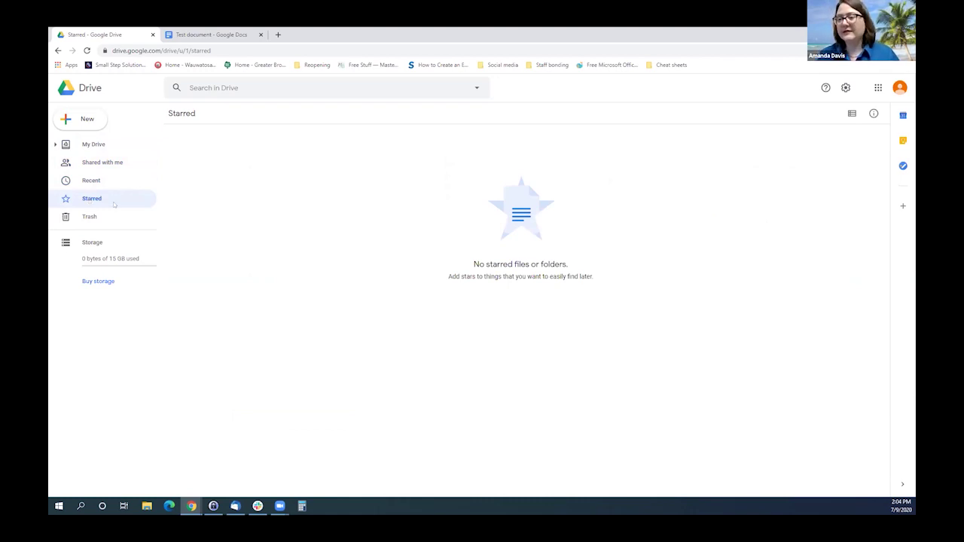
left_click(89, 216)
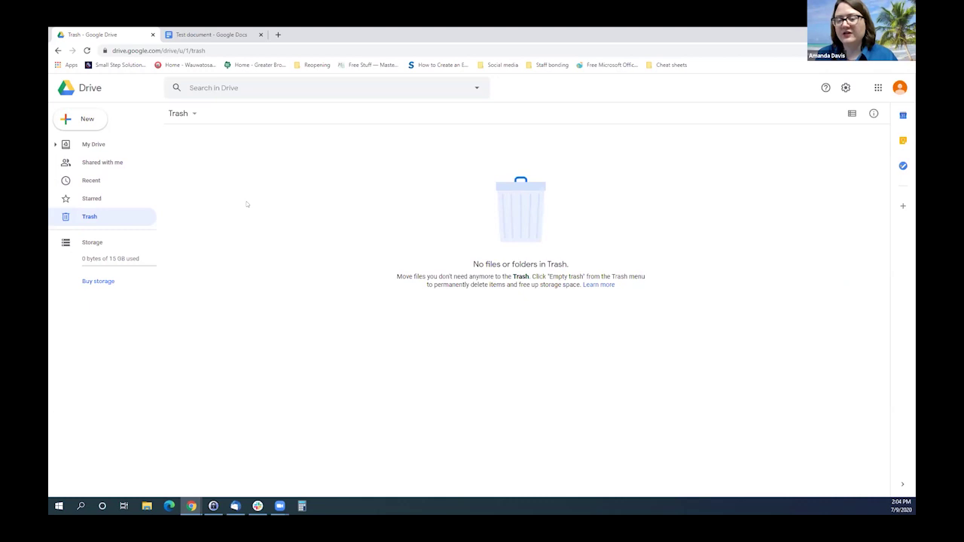
left_click(86, 242)
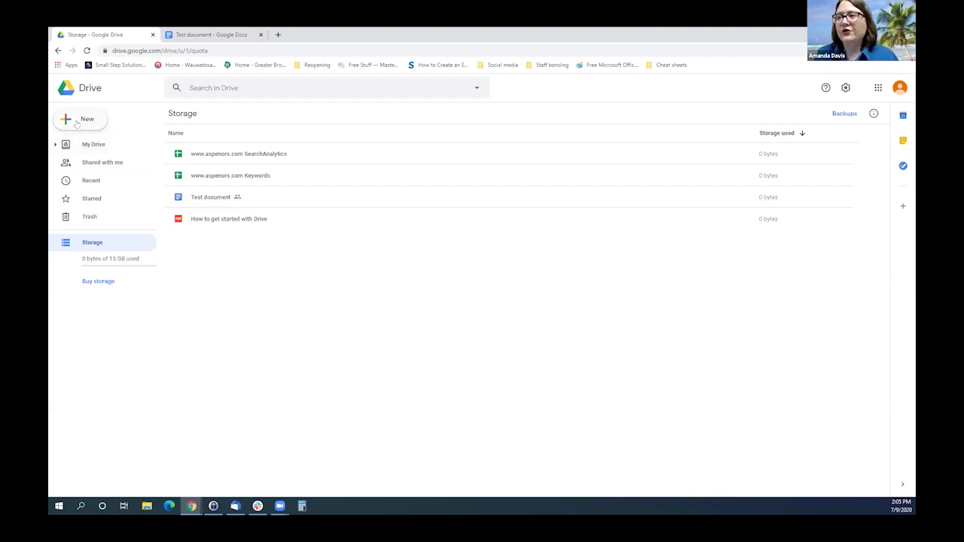
Make a new folder called 'Ask the Techperts' from the New menu.
left_click(77, 122)
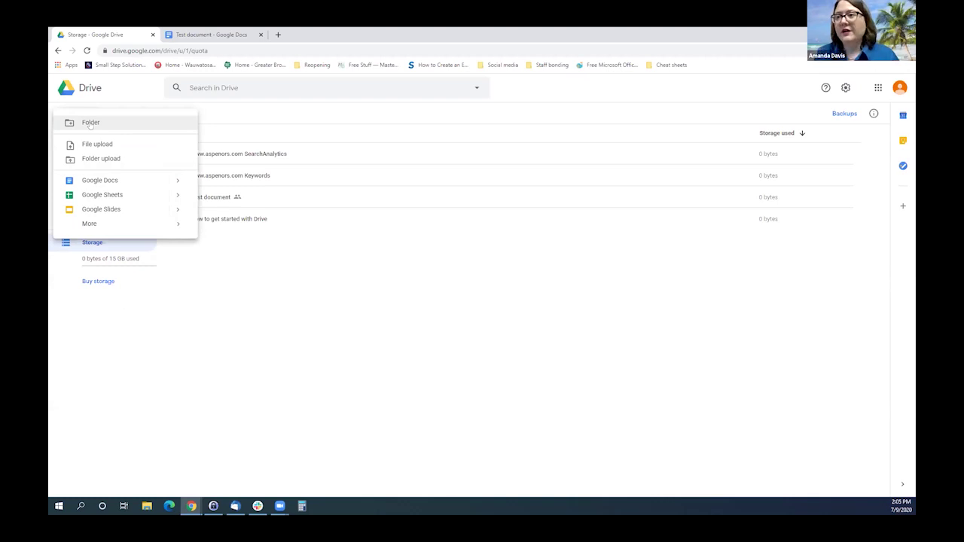
left_click(89, 122)
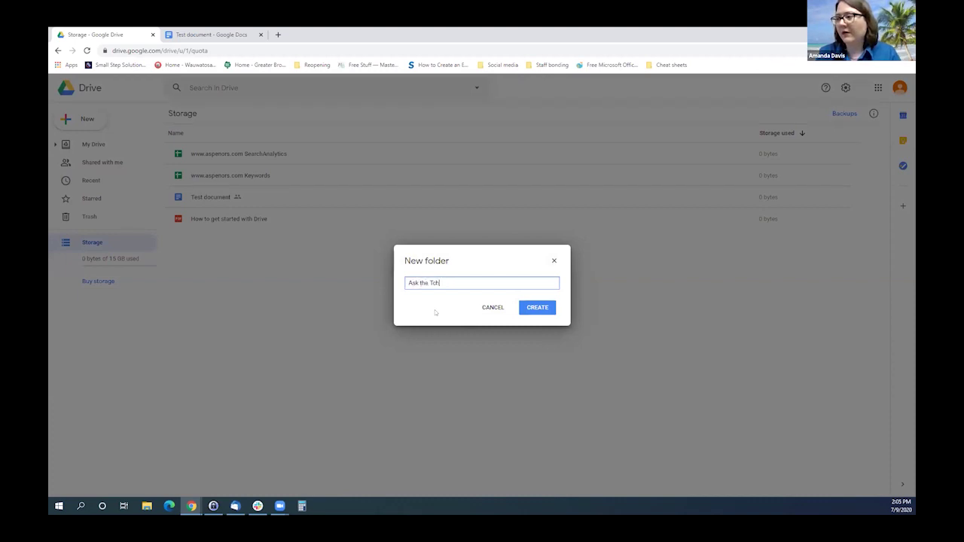
type("Ask the Techperts")
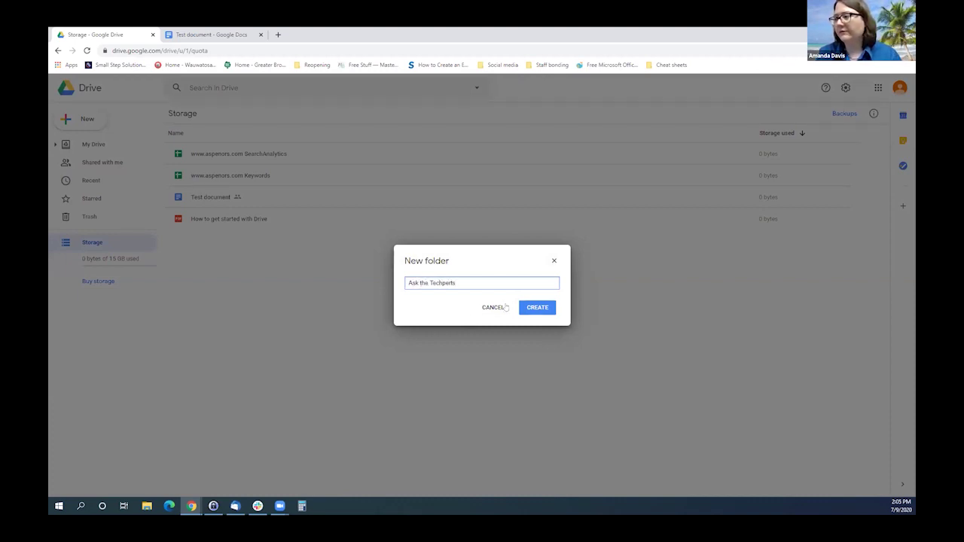
left_click(536, 309)
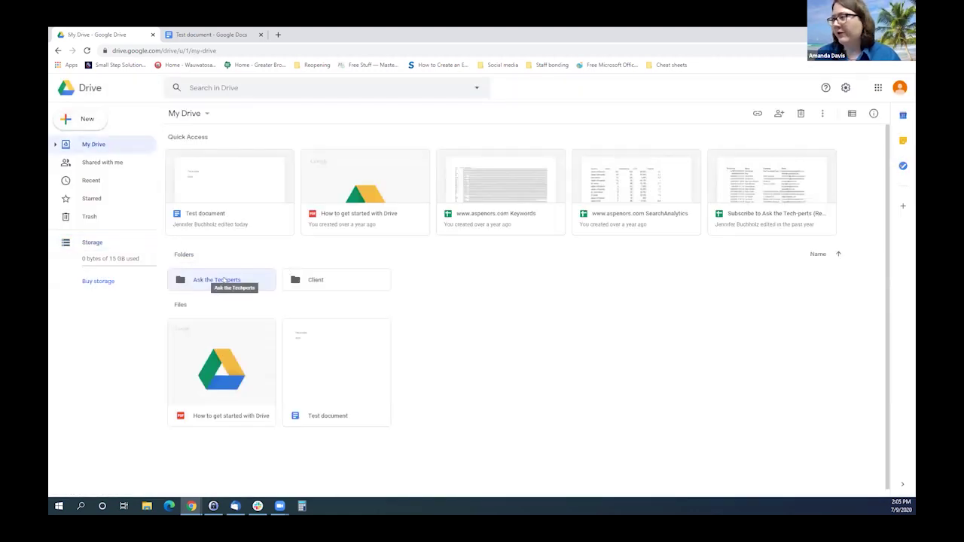
Open the Ask the Techperts folder, glance at settings, and show its folder actions list.
double_click(224, 280)
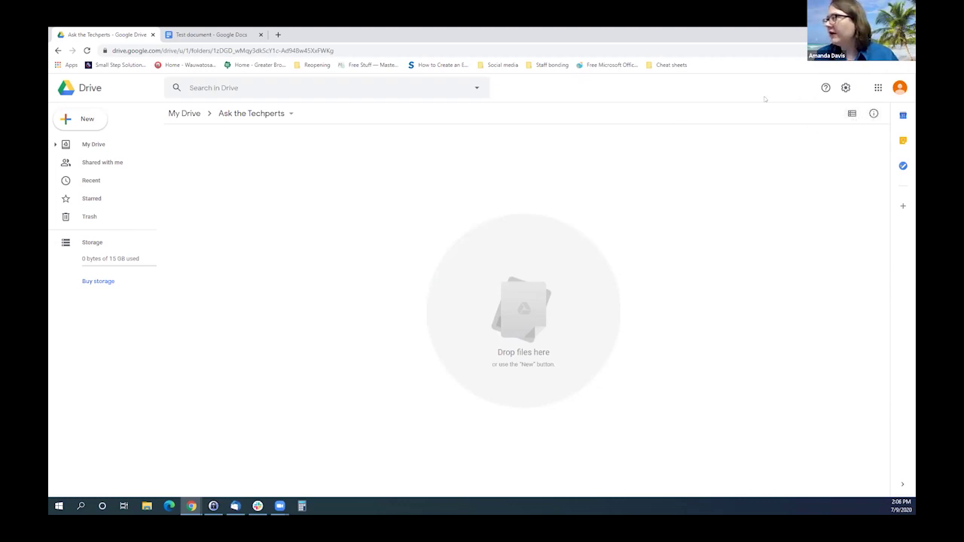
left_click(845, 88)
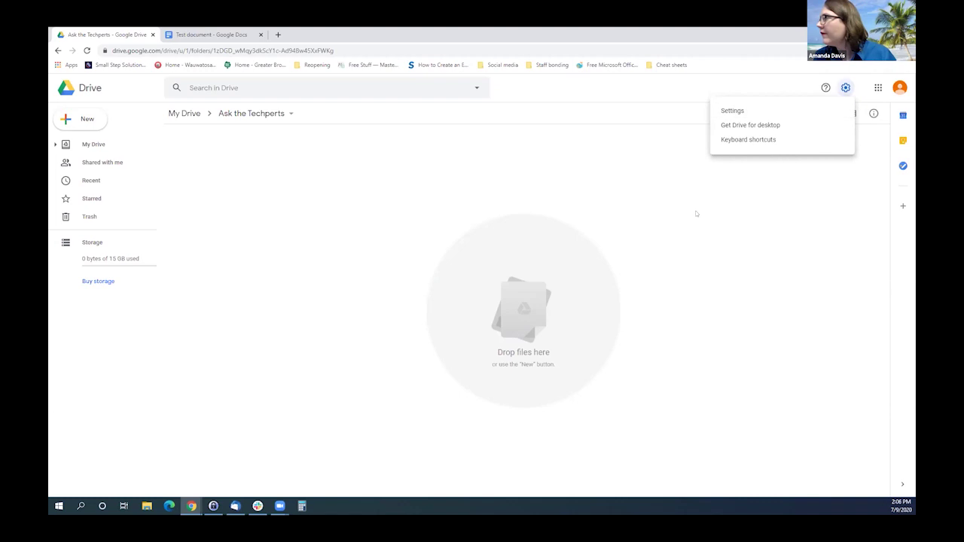
left_click(714, 177)
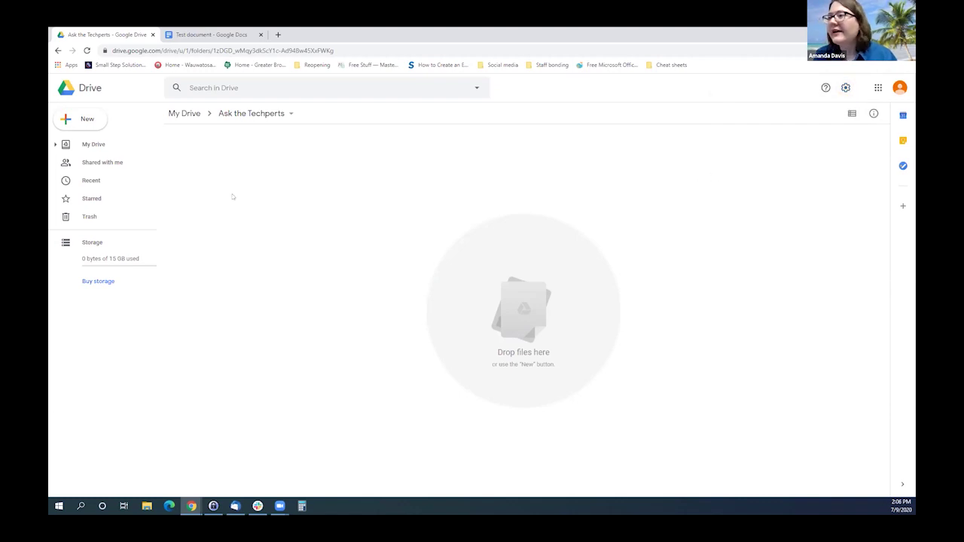
left_click(255, 113)
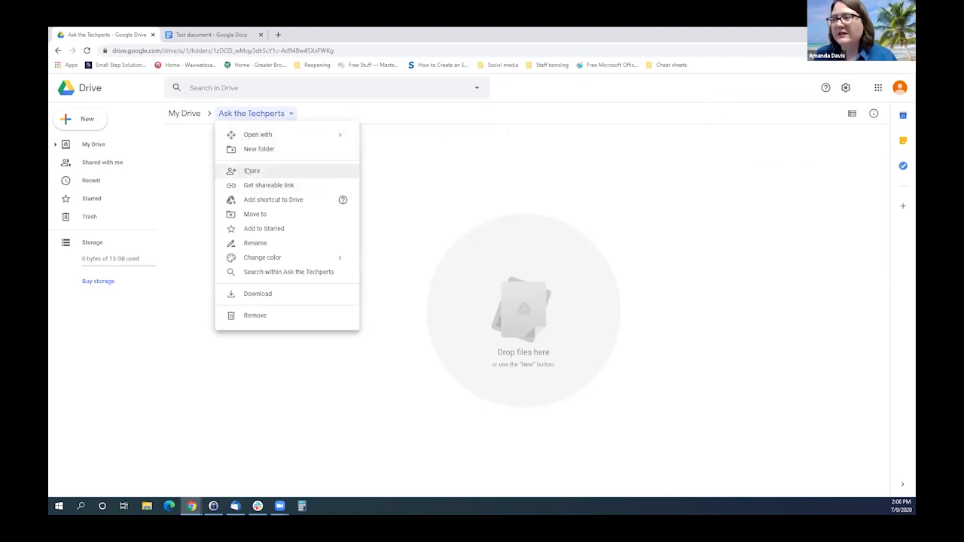
Share Ask the Techperts with the collaborator's e-mail, send the invite, and check who has access.
left_click(248, 170)
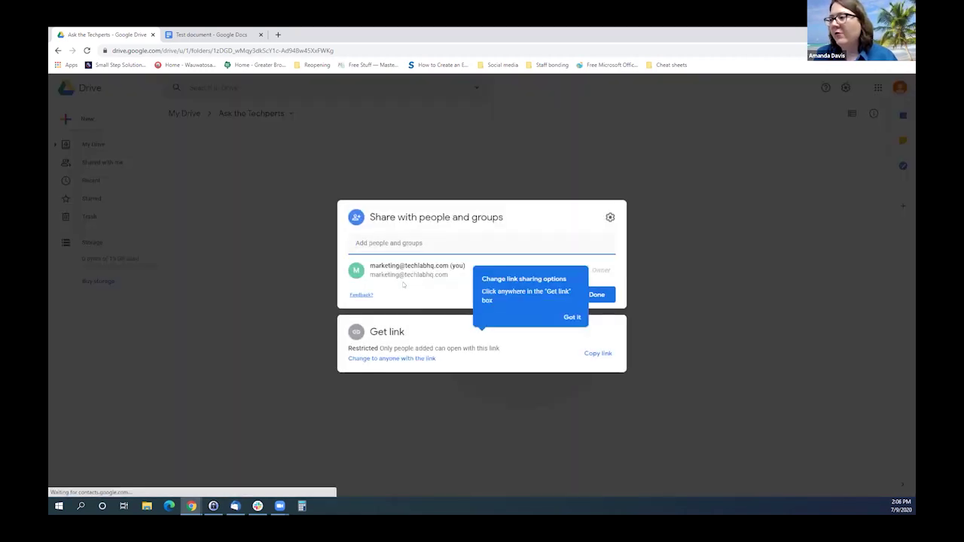
left_click(364, 242)
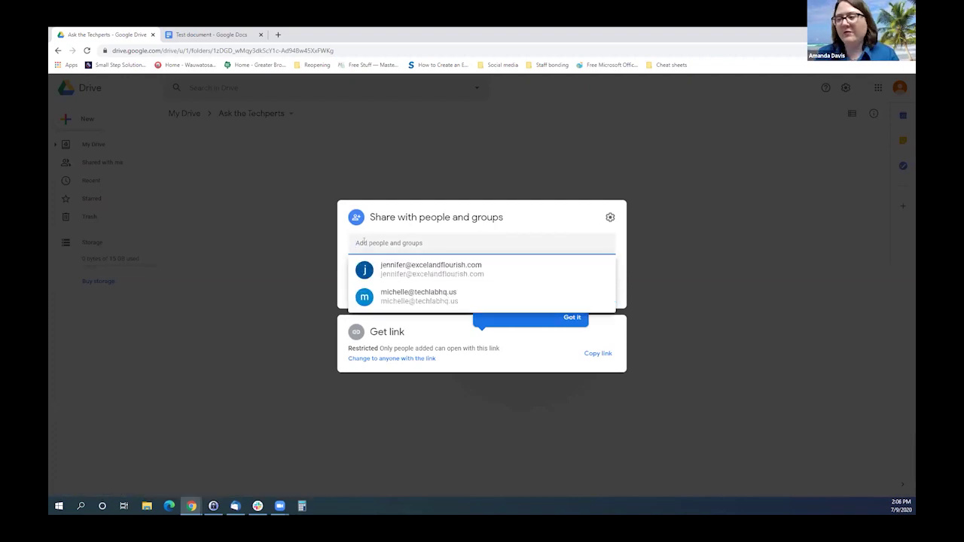
key("ctrl+v")
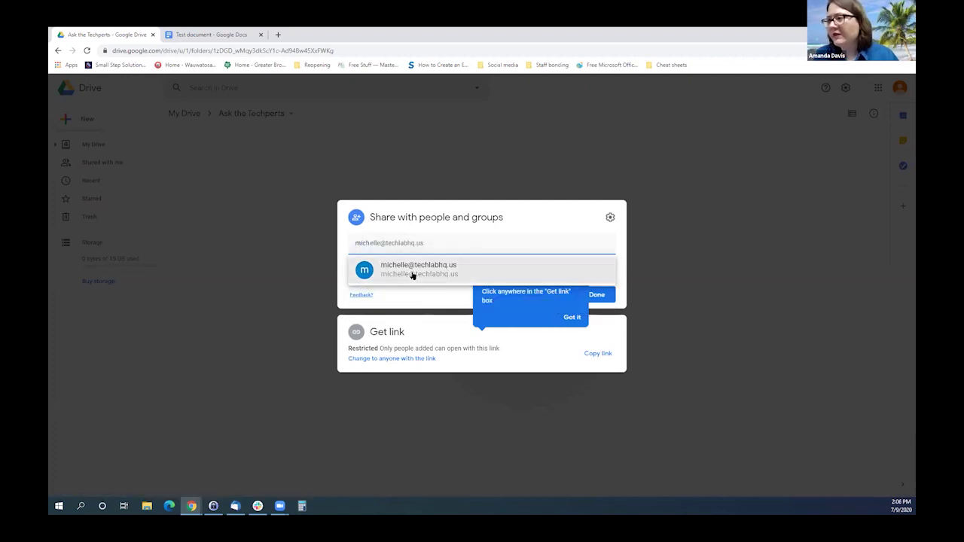
left_click(412, 271)
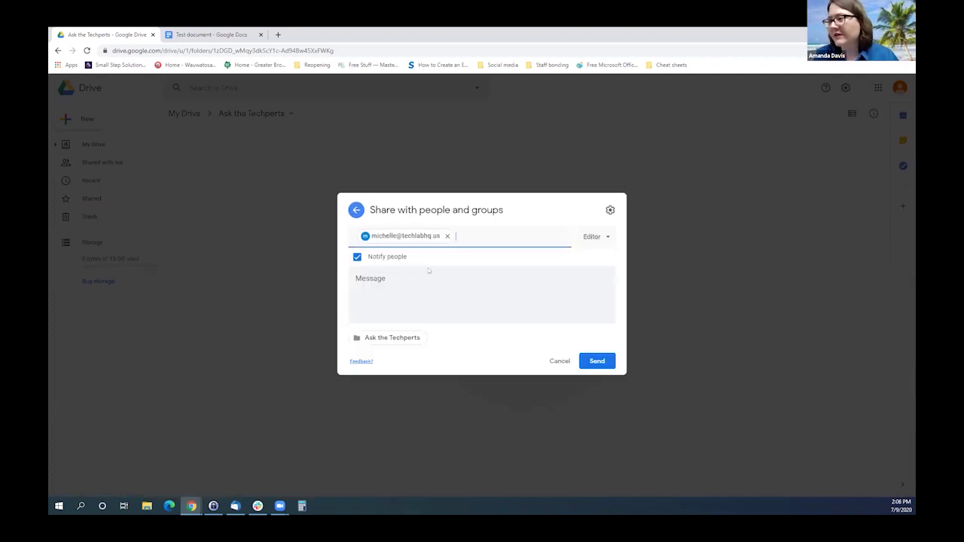
left_click(596, 360)
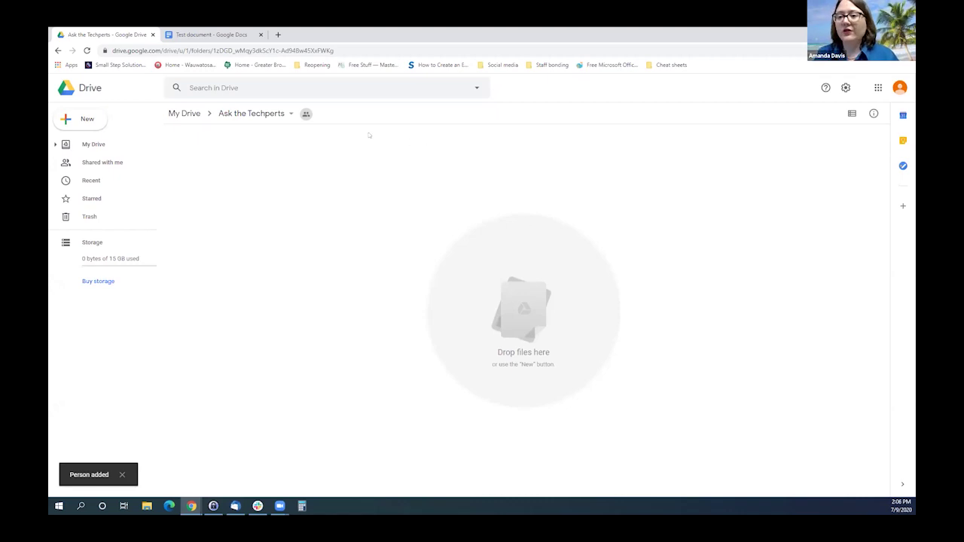
left_click(306, 115)
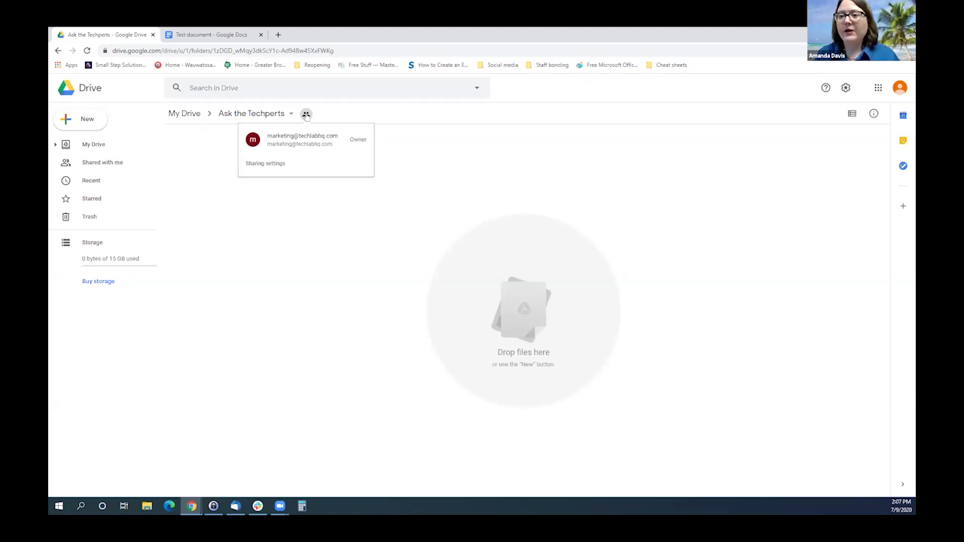
Return to My Drive and upload the Cover Slide image from Downloads.
left_click(290, 262)
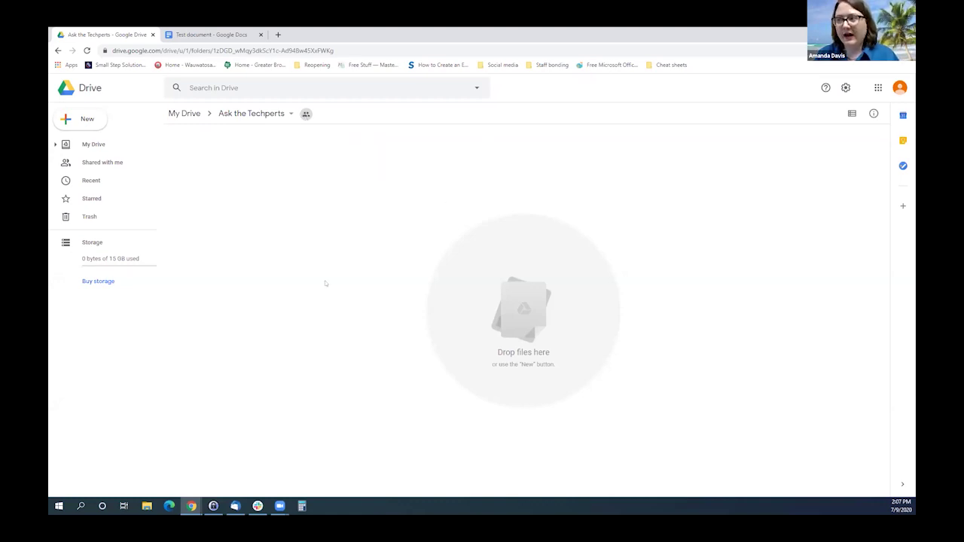
left_click(181, 113)
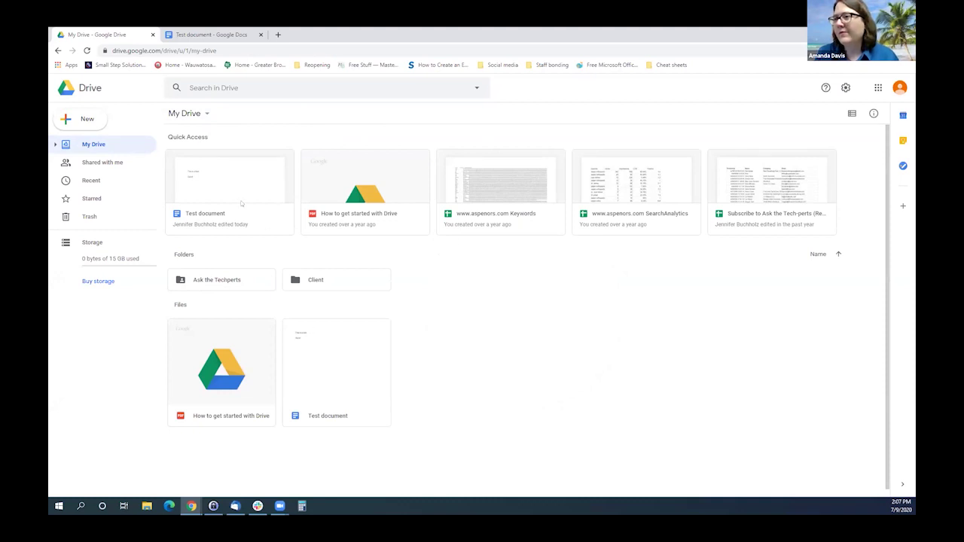
left_click(84, 120)
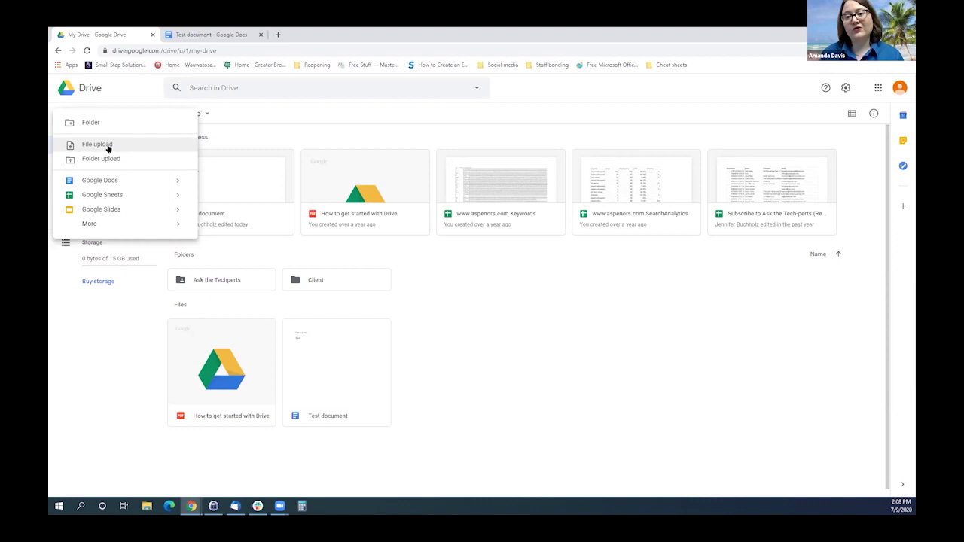
left_click(108, 145)
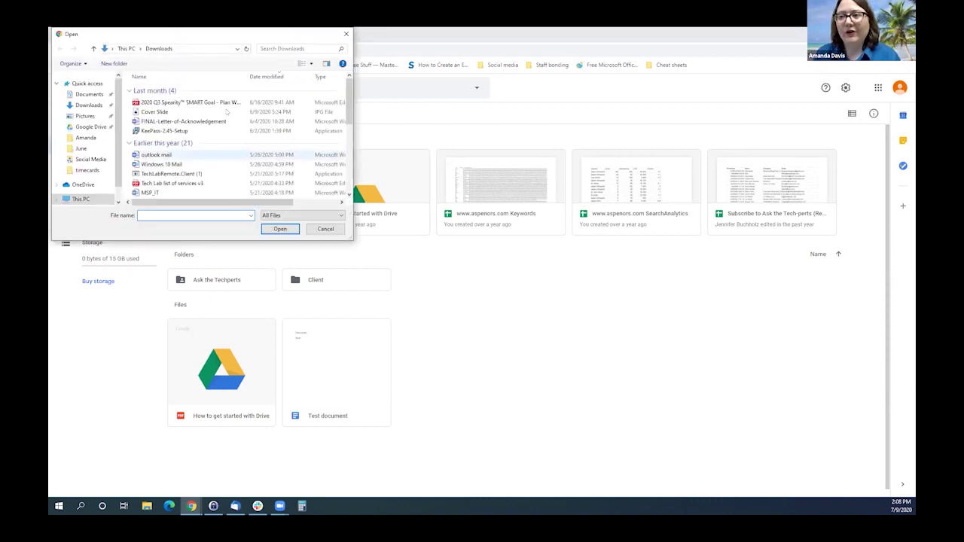
left_click(153, 112)
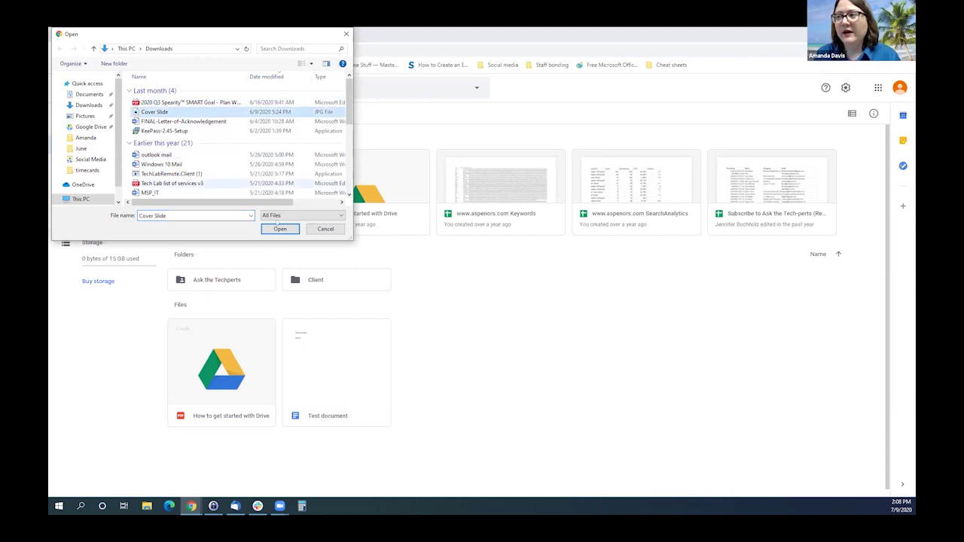
left_click(278, 229)
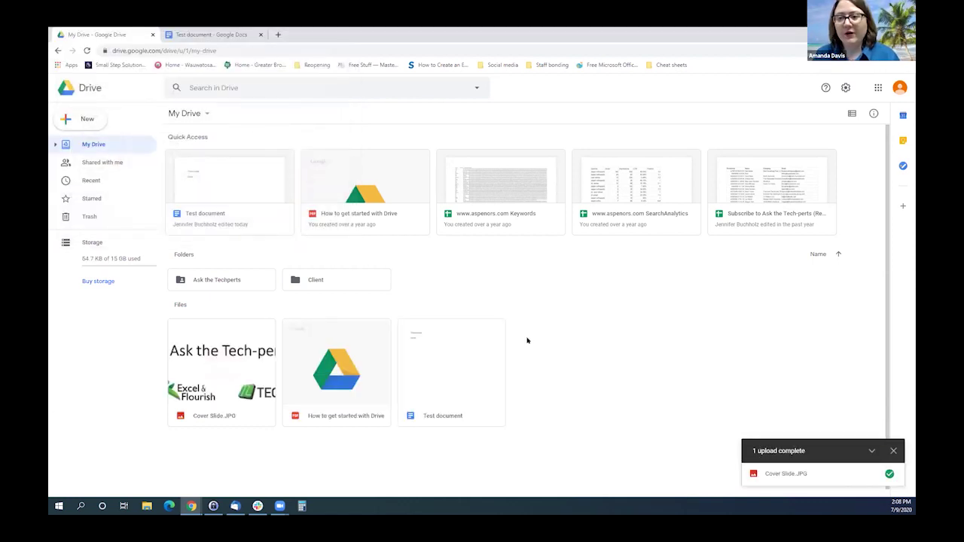
Start another file upload from the New menu and cancel the file picker.
left_click(77, 117)
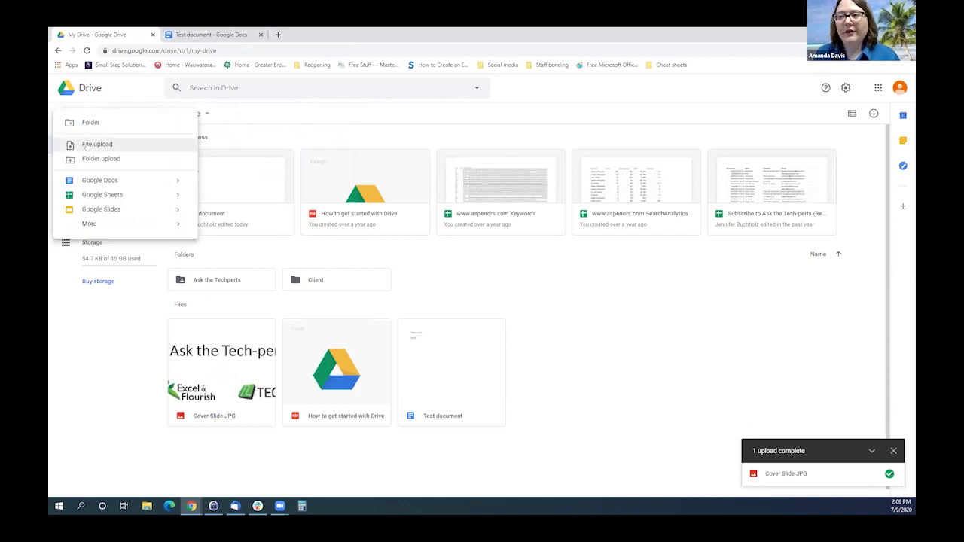
left_click(86, 144)
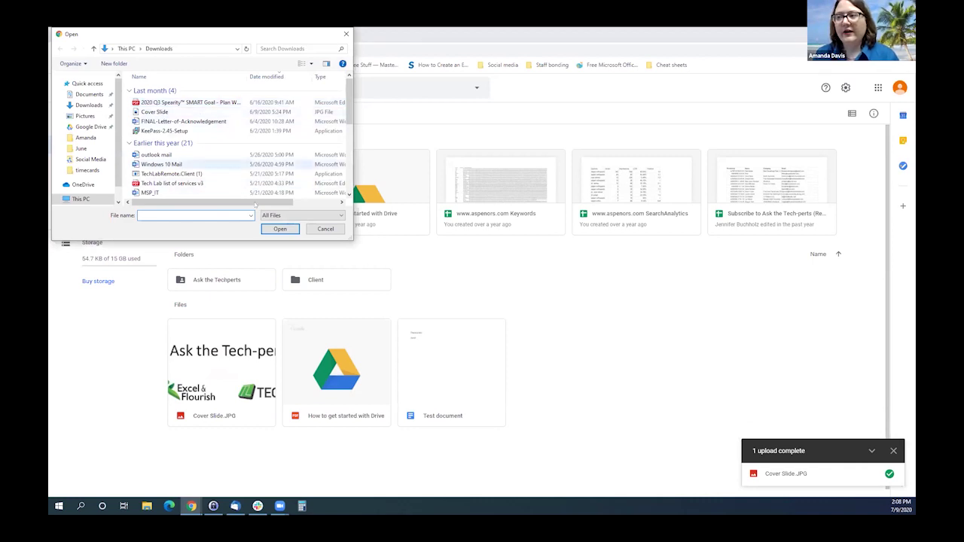
left_click(326, 228)
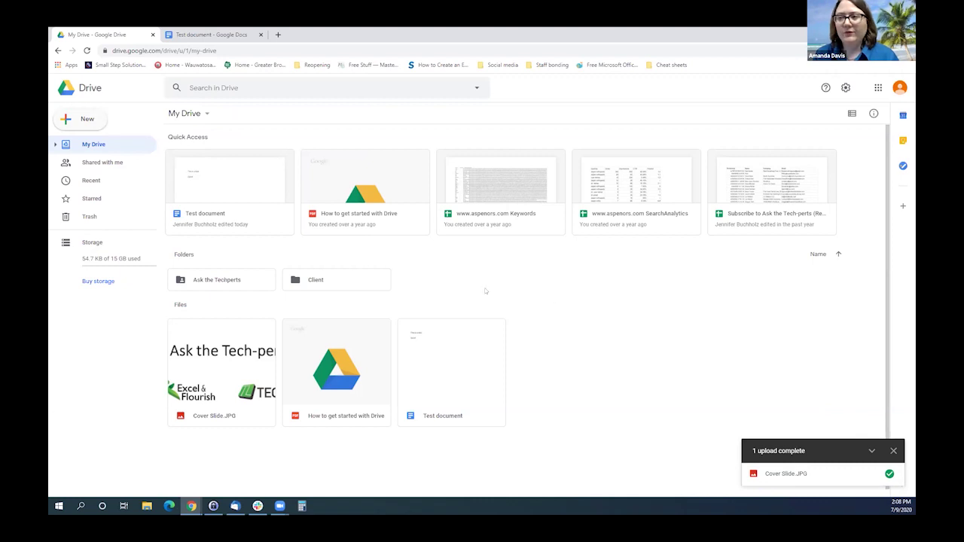
Open the New menu and browse its Google Docs, Sheets, Slides and More submenus.
left_click(82, 121)
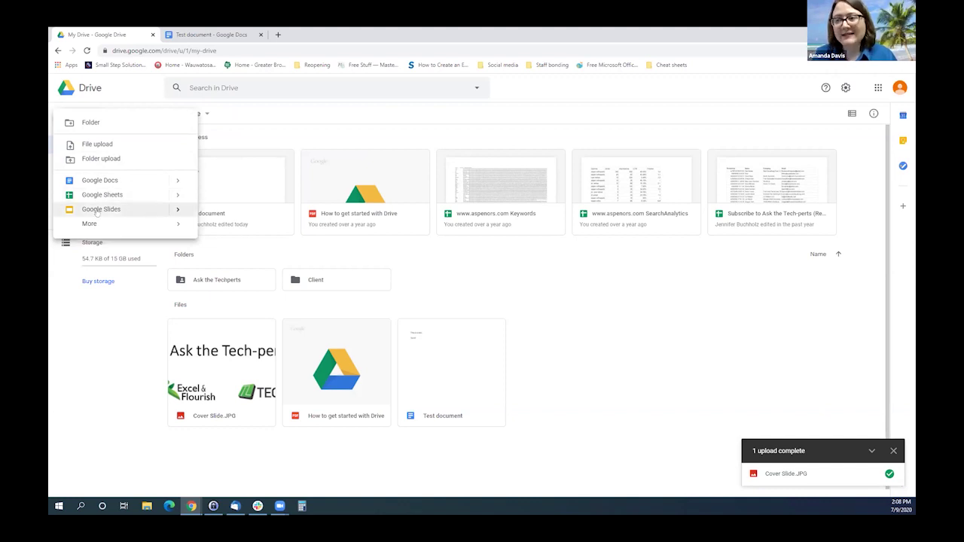
mouse_move(88, 225)
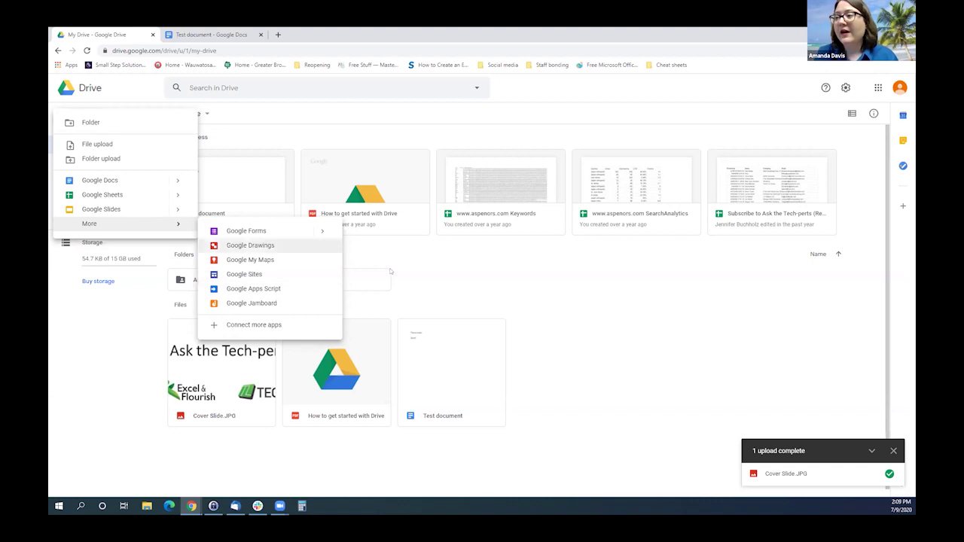
Create a blank Google Docs document from the New menu's Google Docs option.
left_click(119, 181)
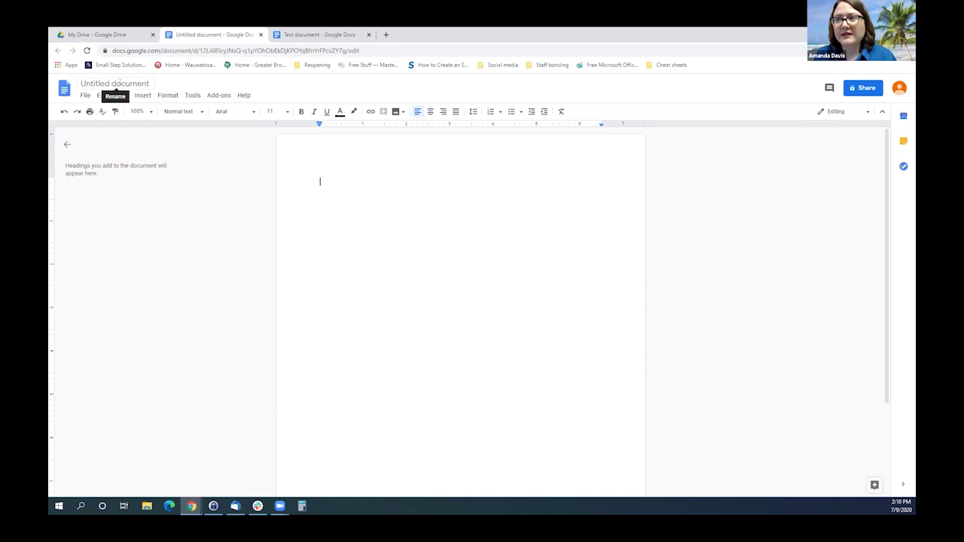
Give the untitled document the title 'Rainy Day'.
left_click(119, 83)
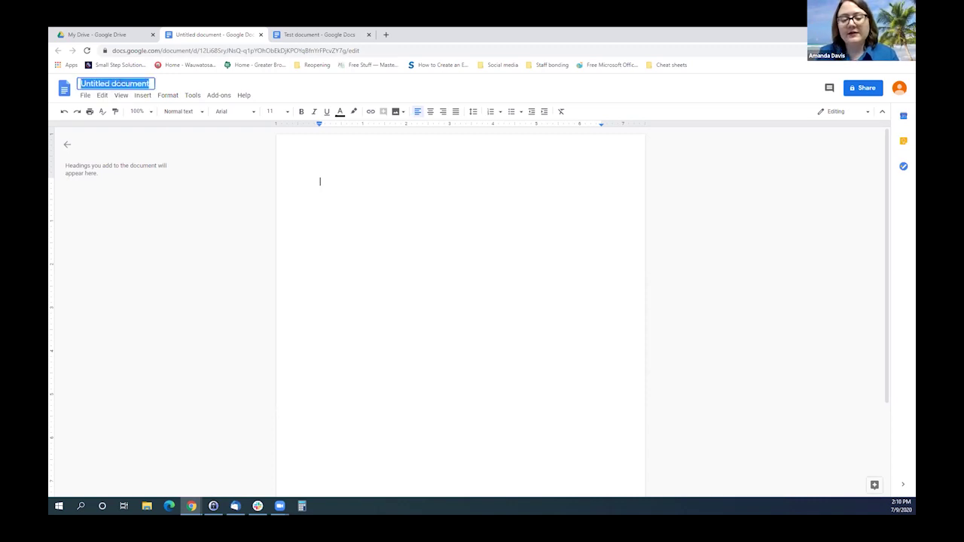
type("Rainy Day")
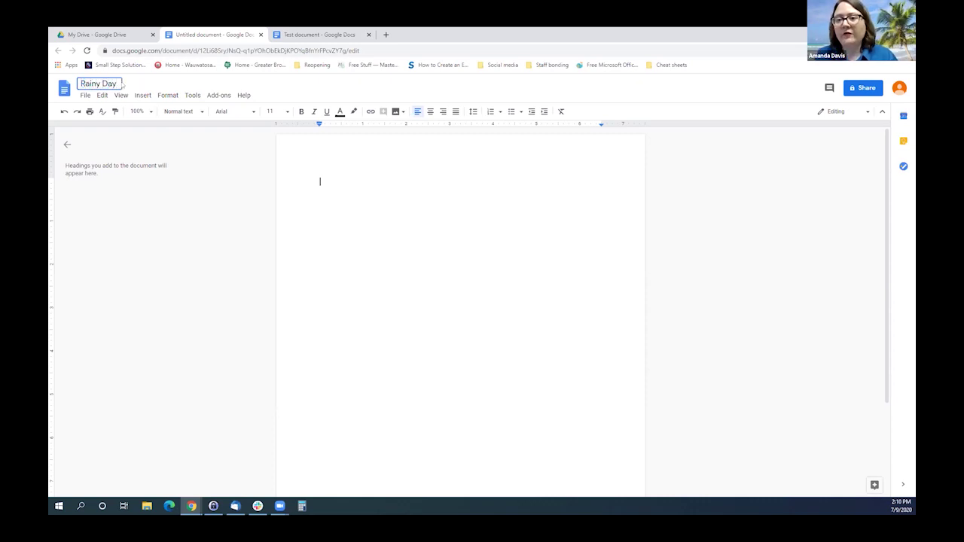
key("Return")
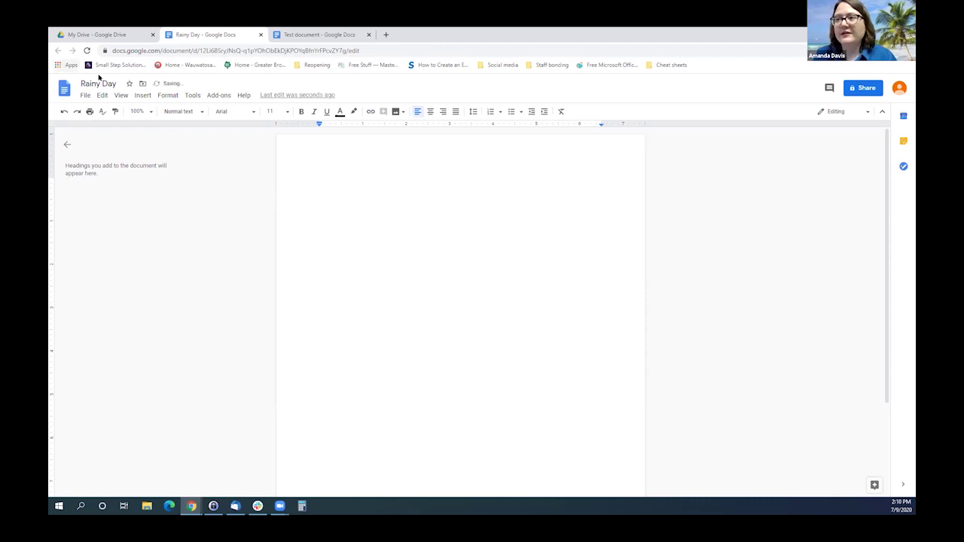
left_click(100, 83)
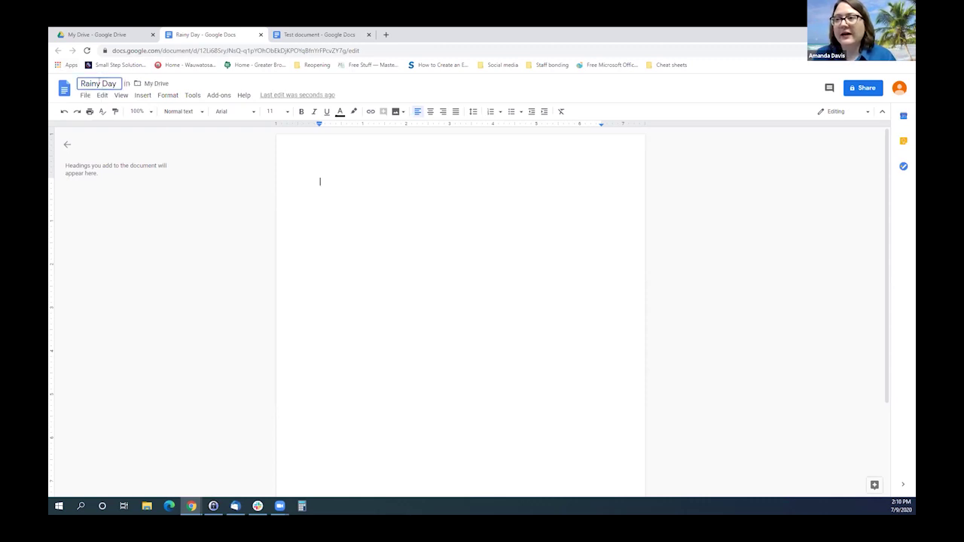
left_click(326, 164)
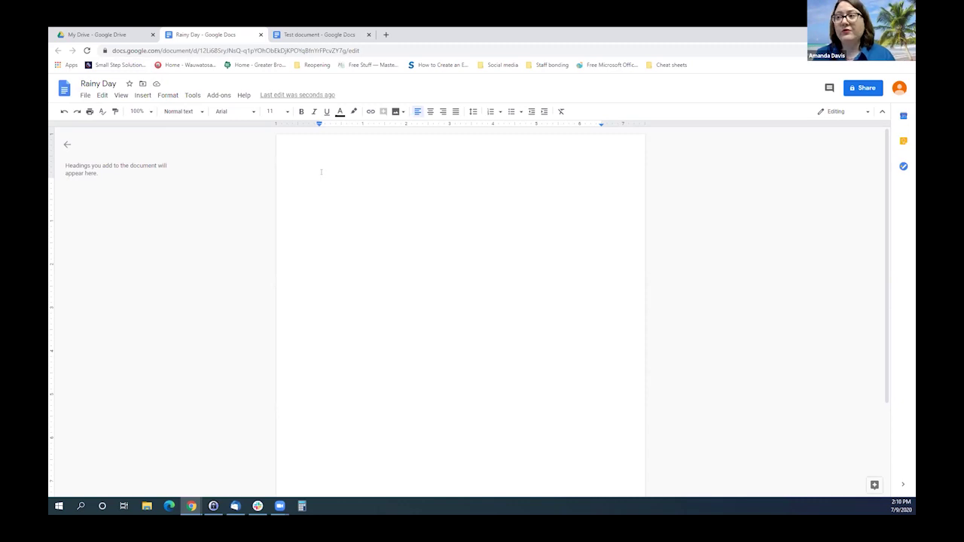
Type 'As you are typing', make it bold with yellow highlight, and start a new line.
type("As")
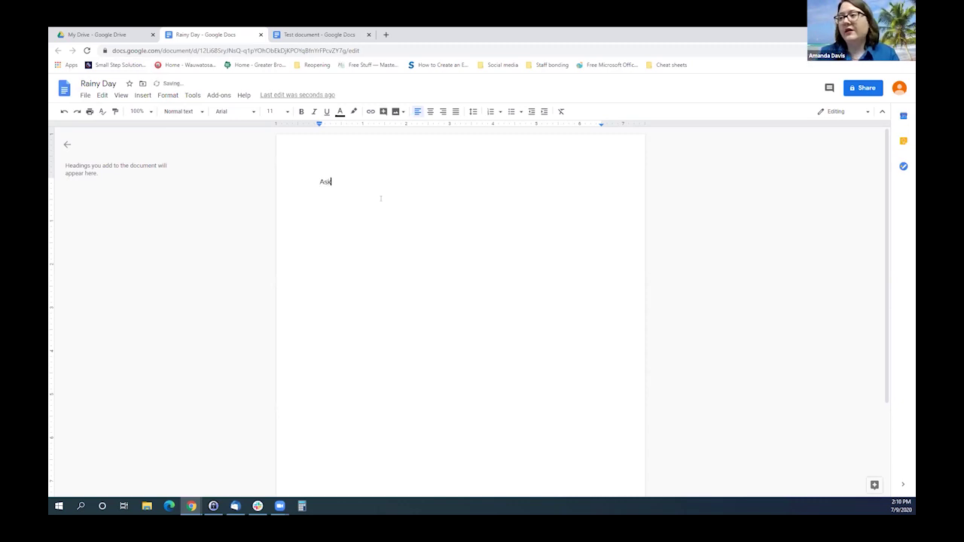
type(" you are typing")
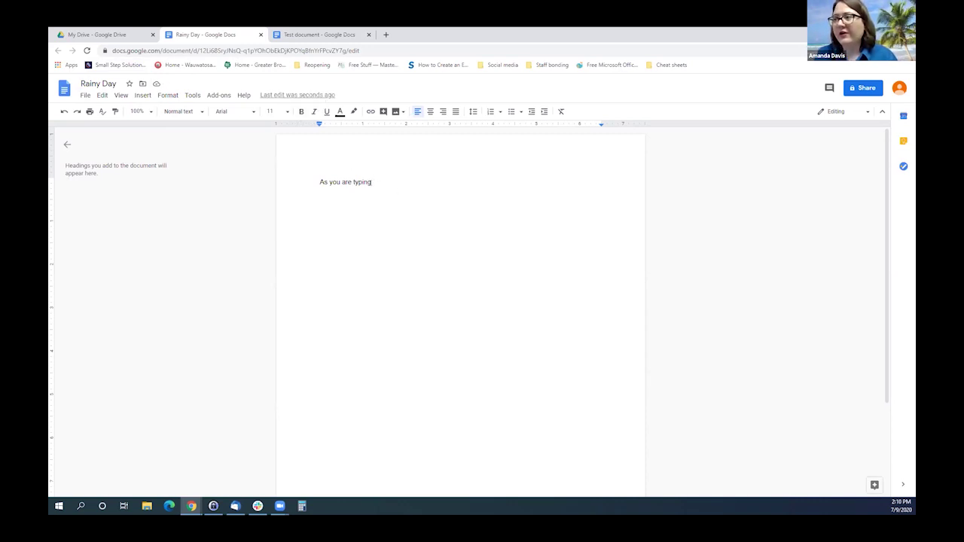
key("ctrl+shift+Left")
key("ctrl+shift+Left")
key("ctrl+shift+Left")
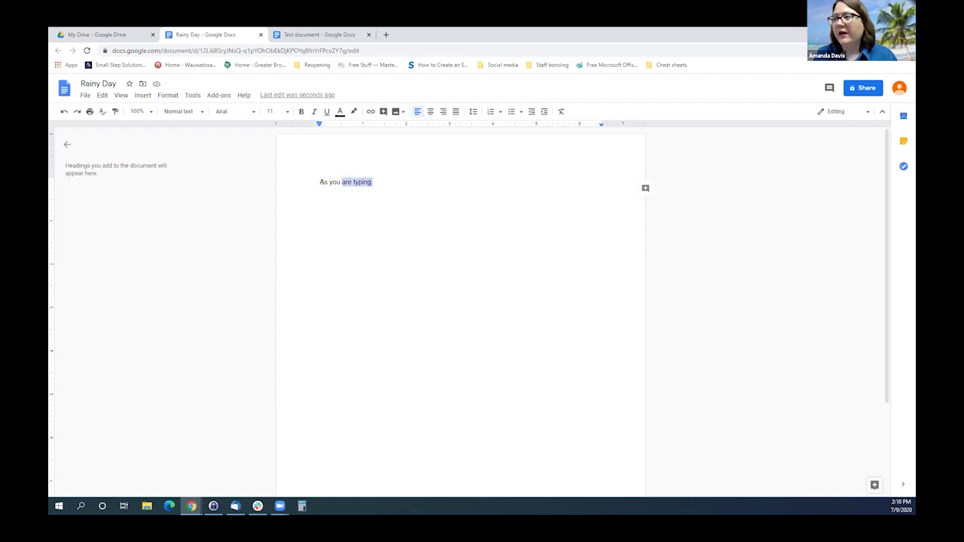
key("ctrl+shift+Left")
left_click(301, 111)
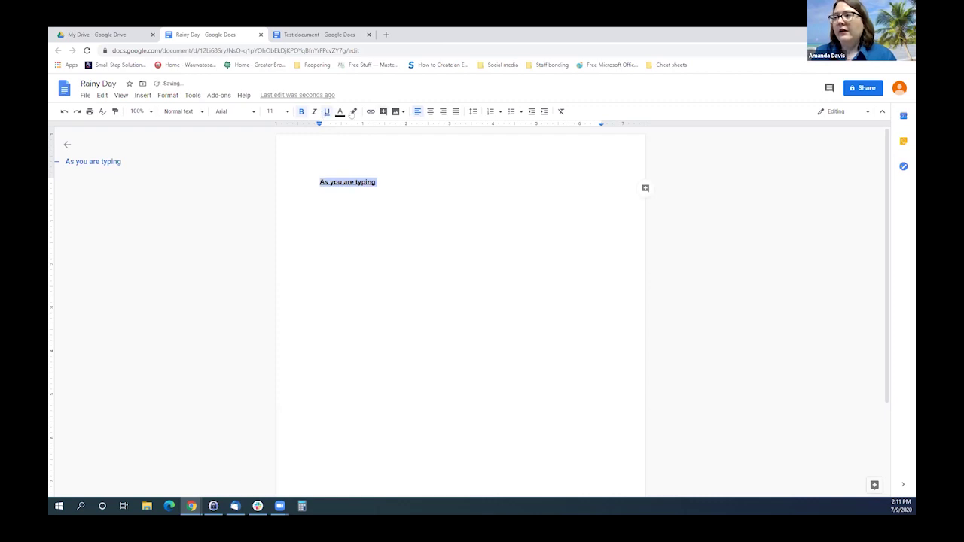
left_click(353, 112)
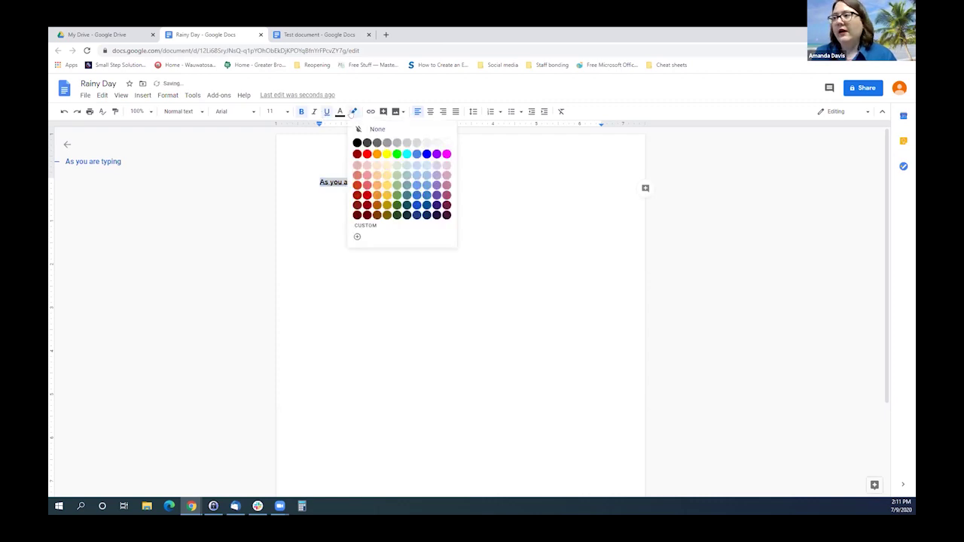
left_click(387, 154)
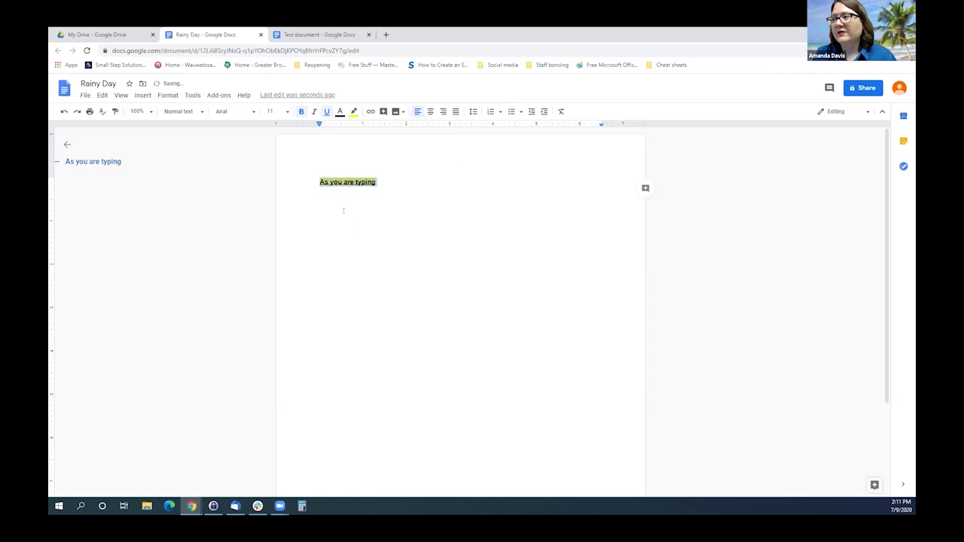
left_click(419, 189)
key("Return")
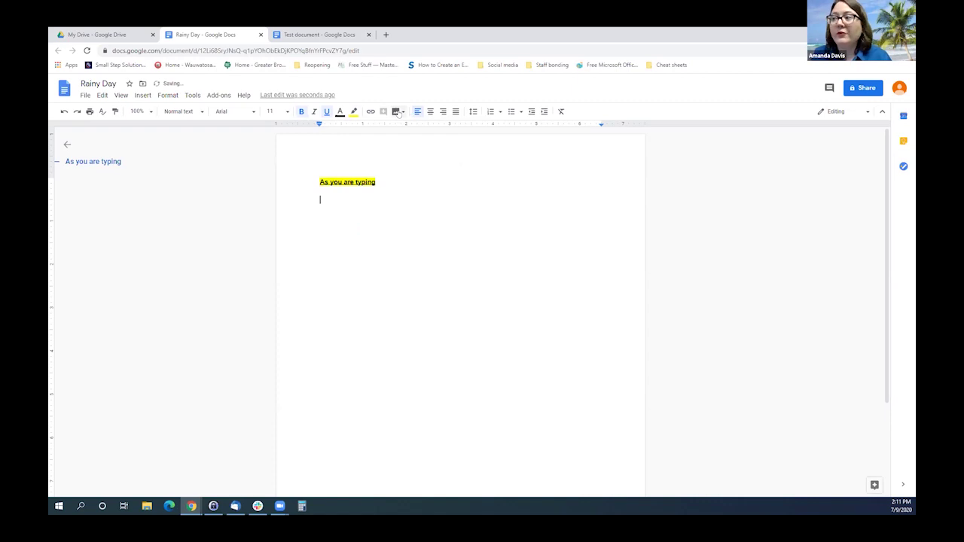
left_click(399, 112)
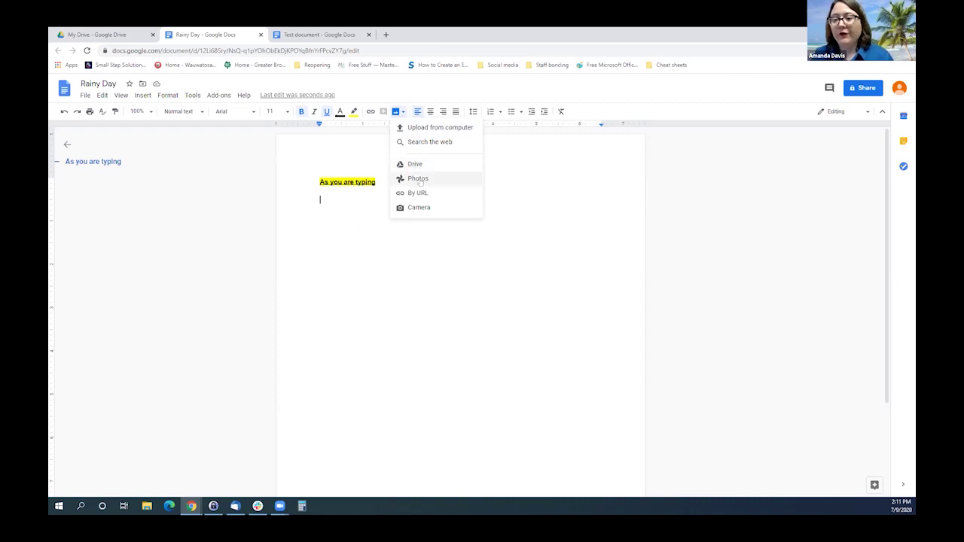
Insert the Cover Slide image from the computer below the highlighted line.
left_click(417, 126)
left_click(155, 102)
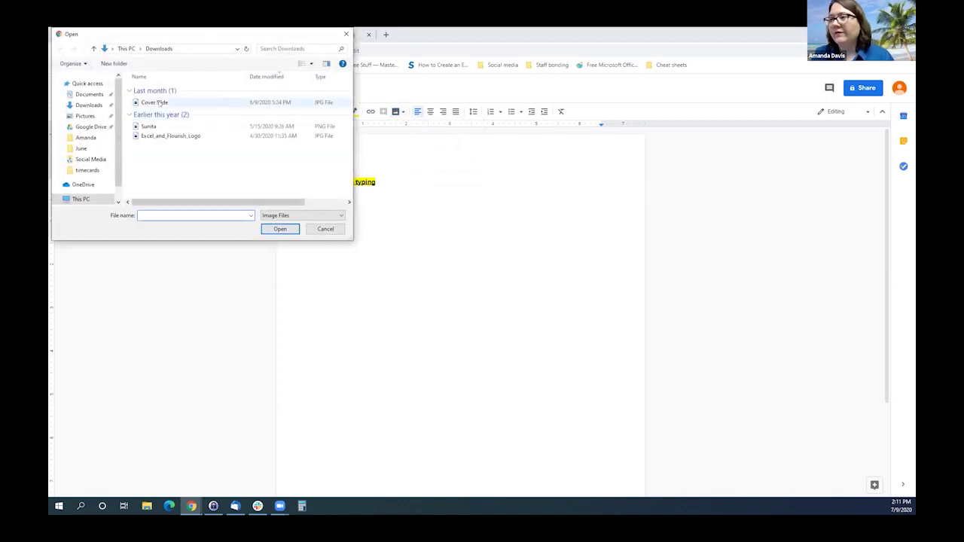
left_click(286, 229)
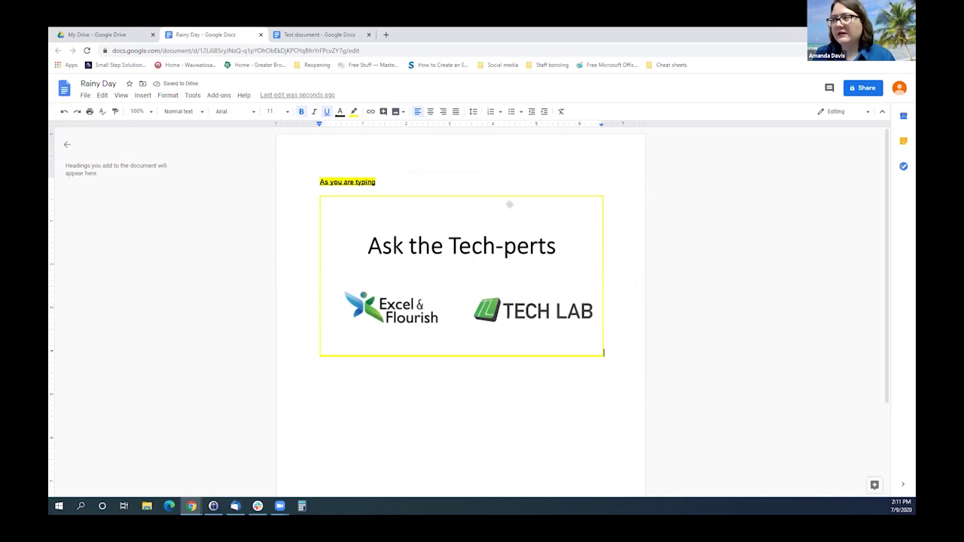
left_click(398, 113)
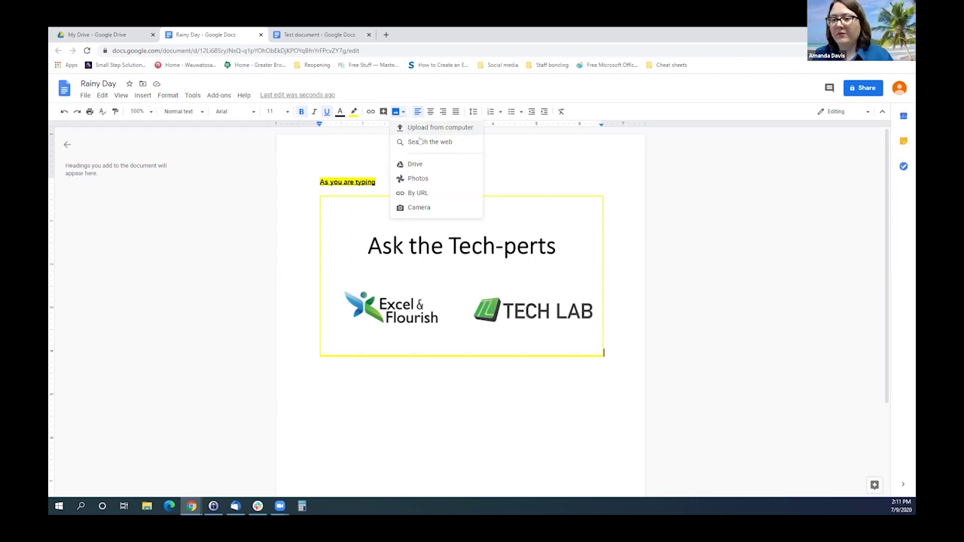
left_click(615, 337)
Add an empty line after the image with yellow highlighting turned off.
key("Return")
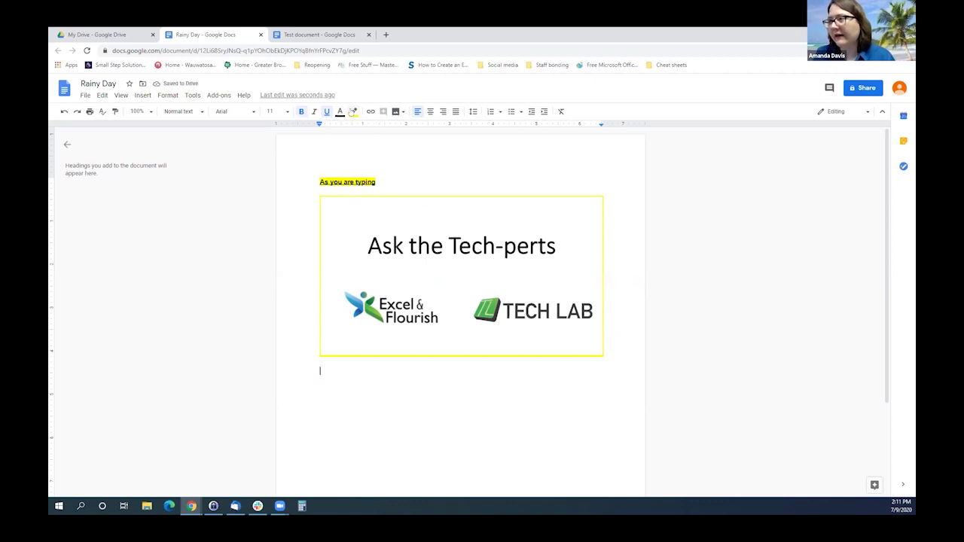
left_click(353, 112)
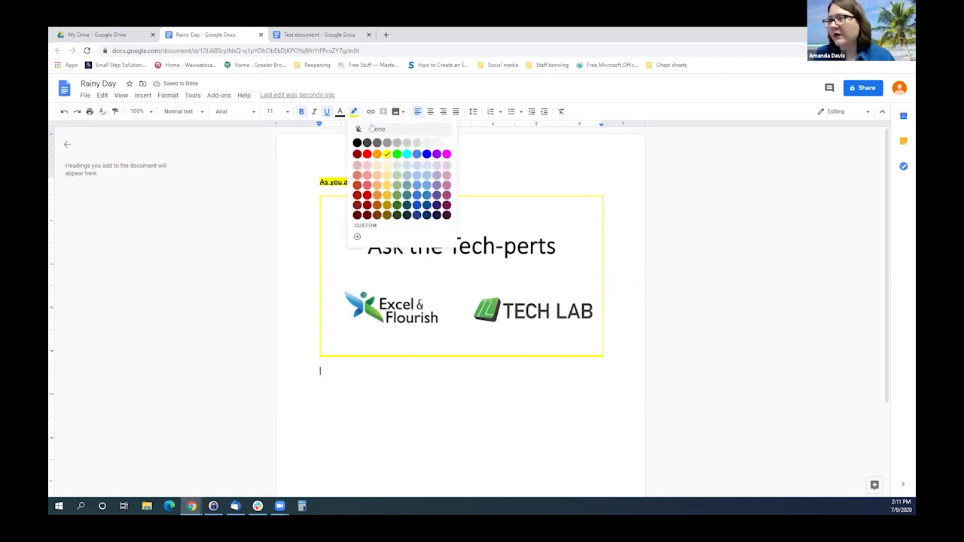
left_click(372, 129)
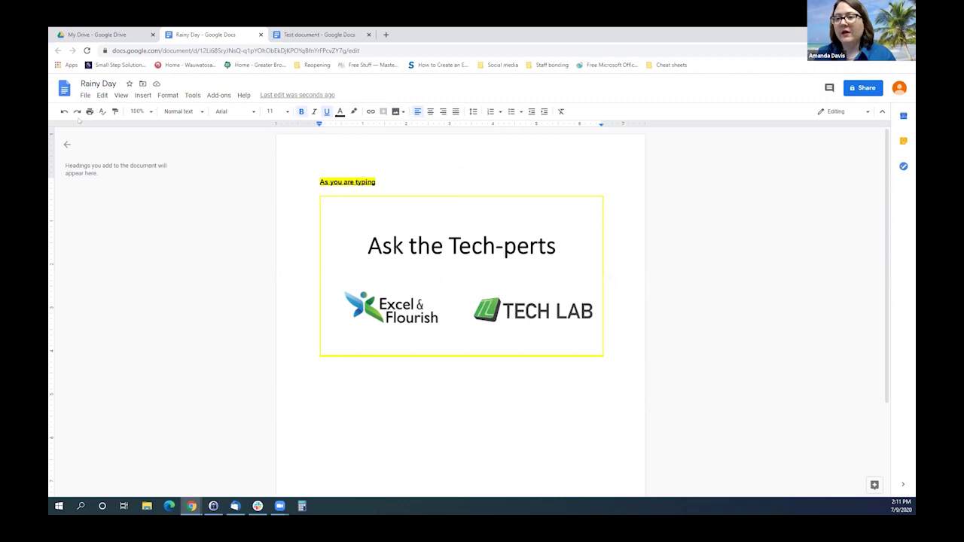
left_click(86, 97)
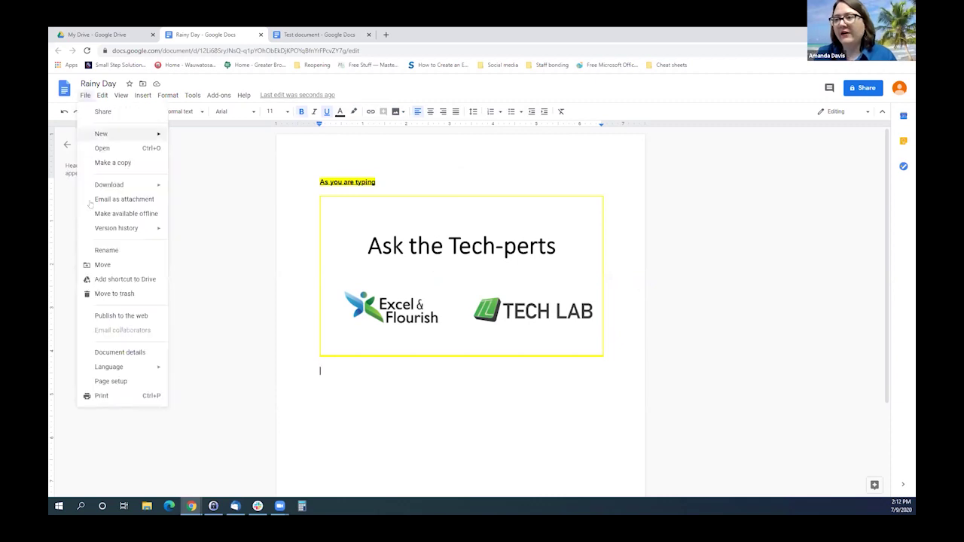
mouse_move(102, 233)
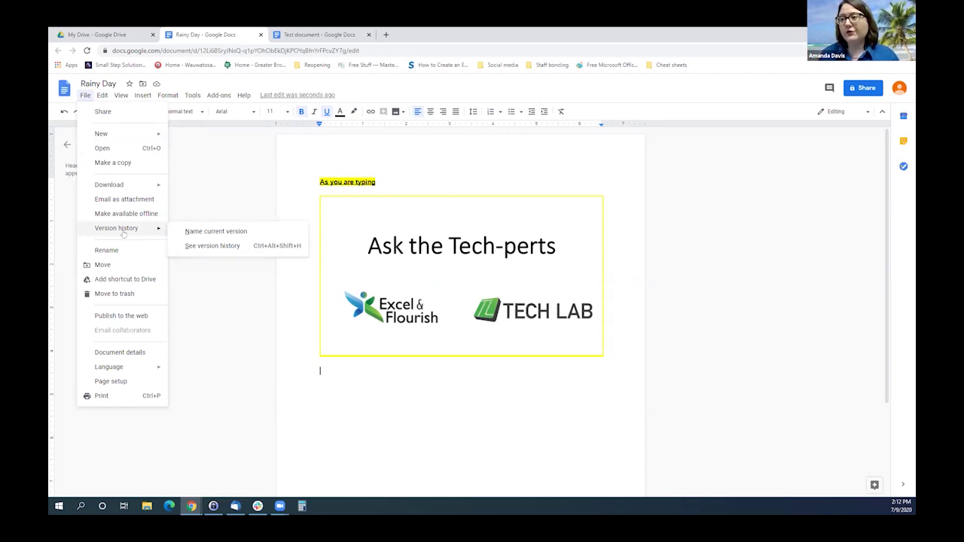
left_click(189, 246)
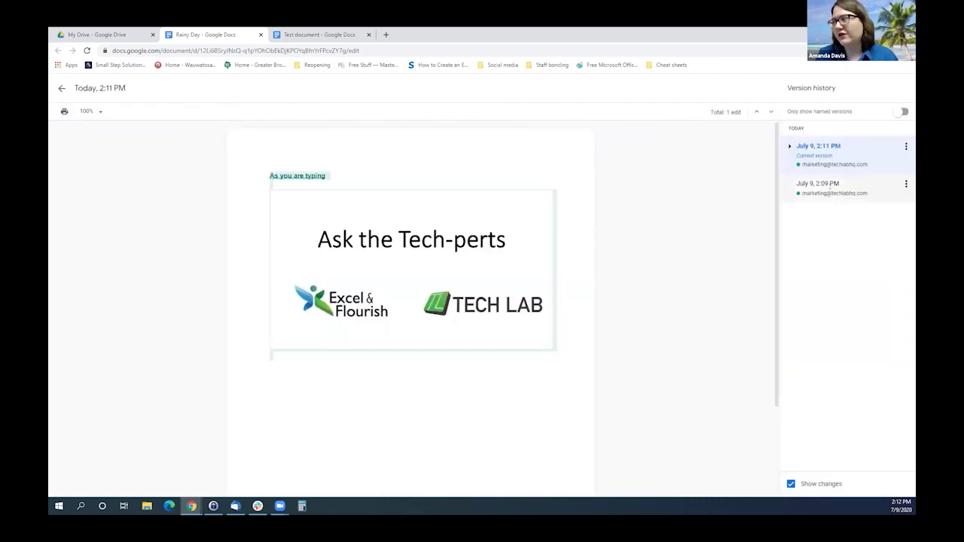
left_click(831, 193)
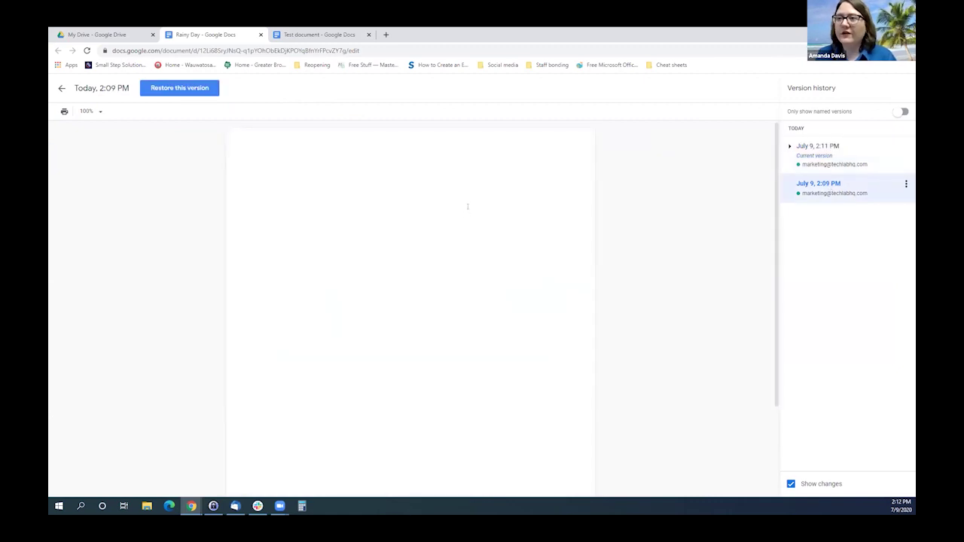
left_click(819, 151)
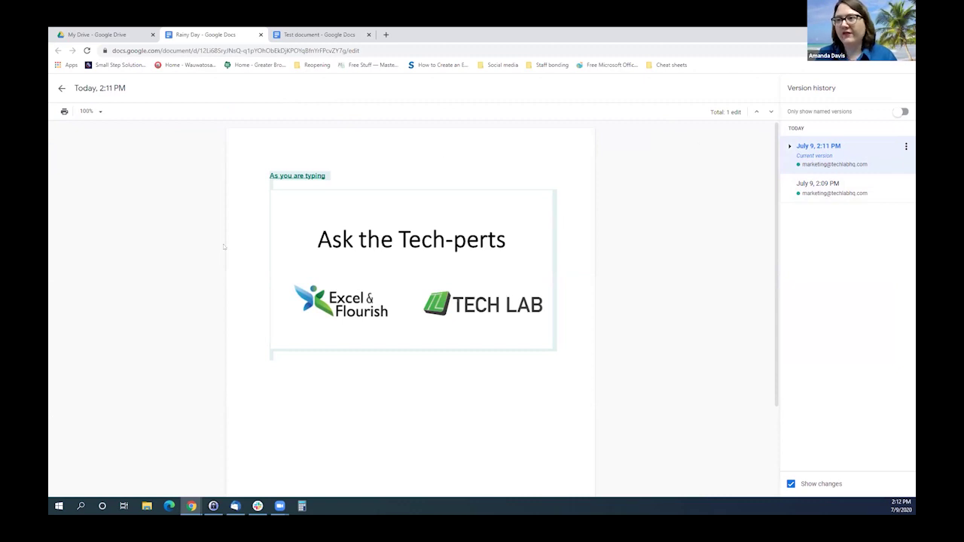
left_click(62, 89)
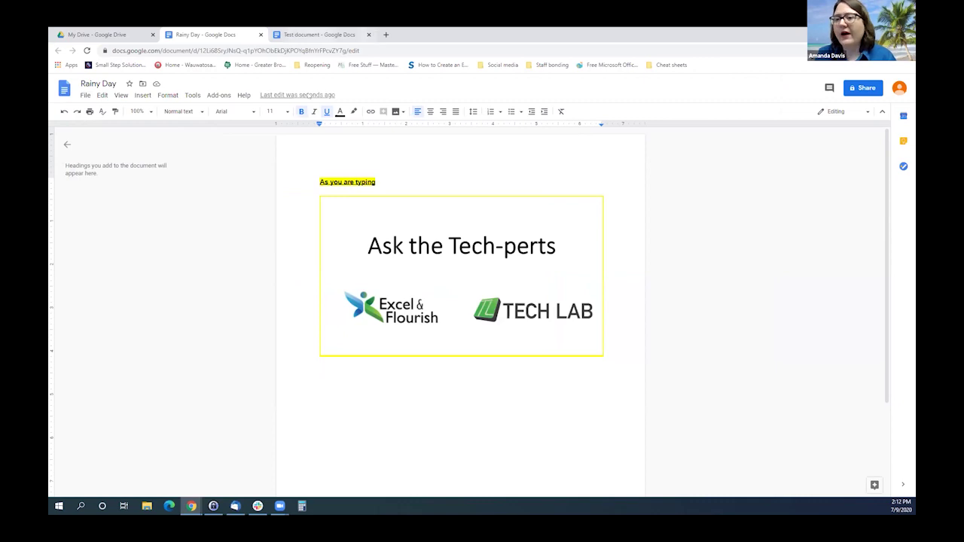
Go to the Test document, then return to the My Drive file listing.
left_click(319, 34)
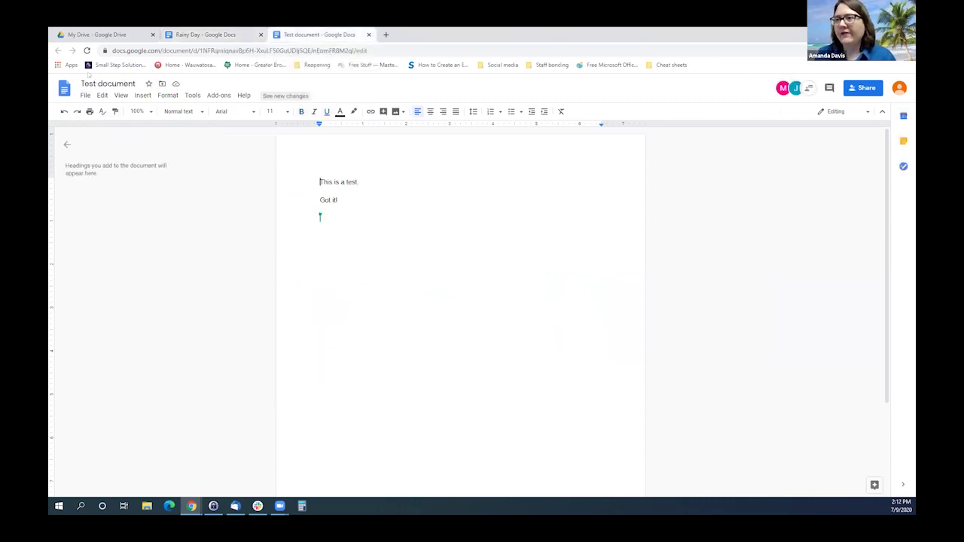
left_click(98, 35)
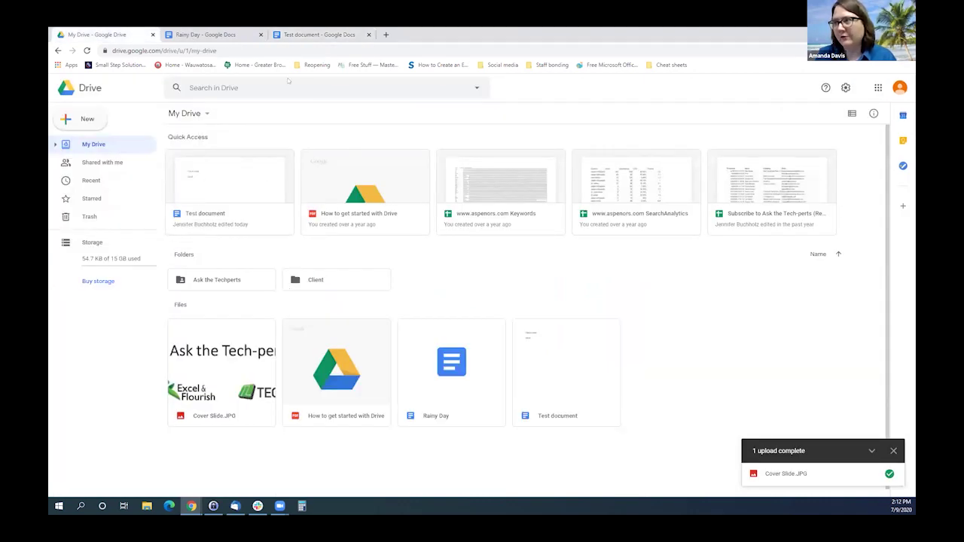
Return to the Test document to watch collaborators' live additions appear.
left_click(319, 35)
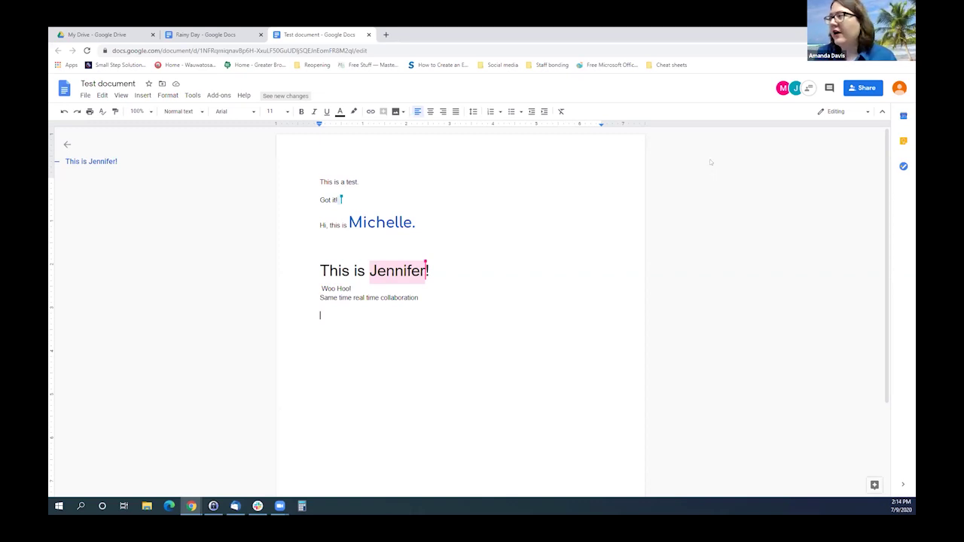
Invite a new collaborator by their e-mail address and send the share invitation.
left_click(865, 89)
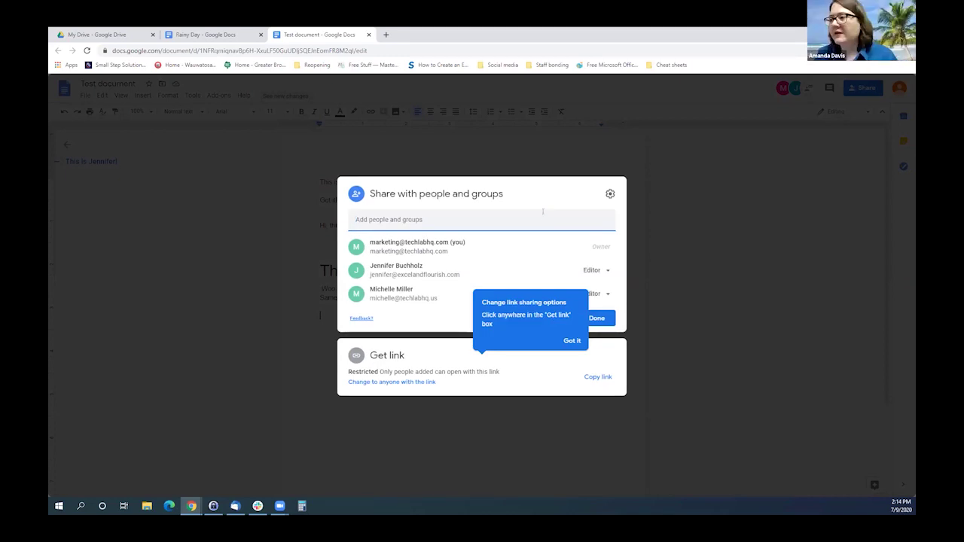
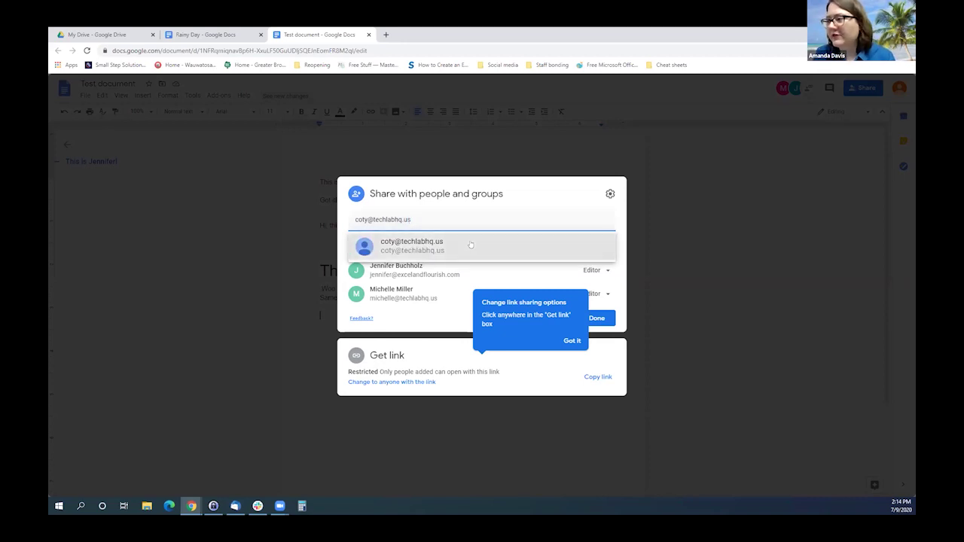
left_click(469, 245)
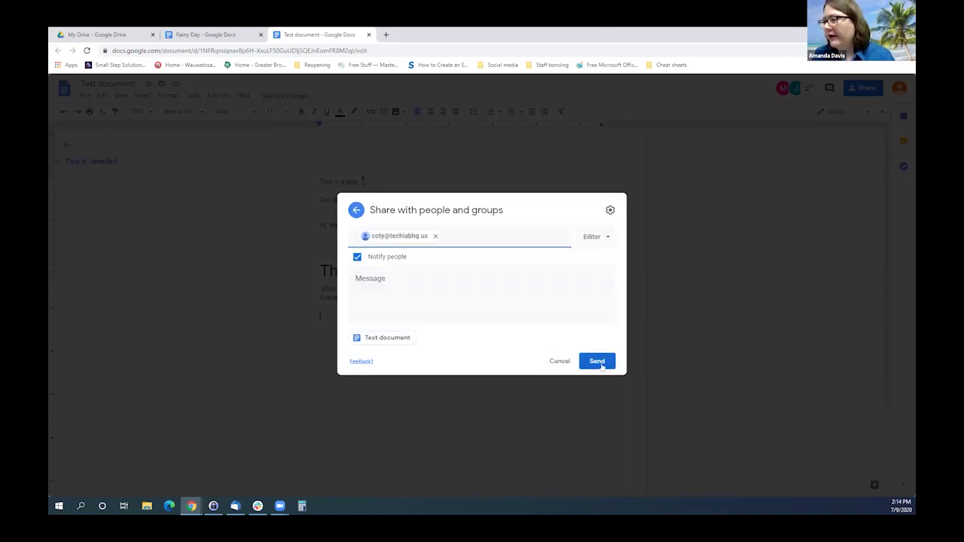
left_click(602, 366)
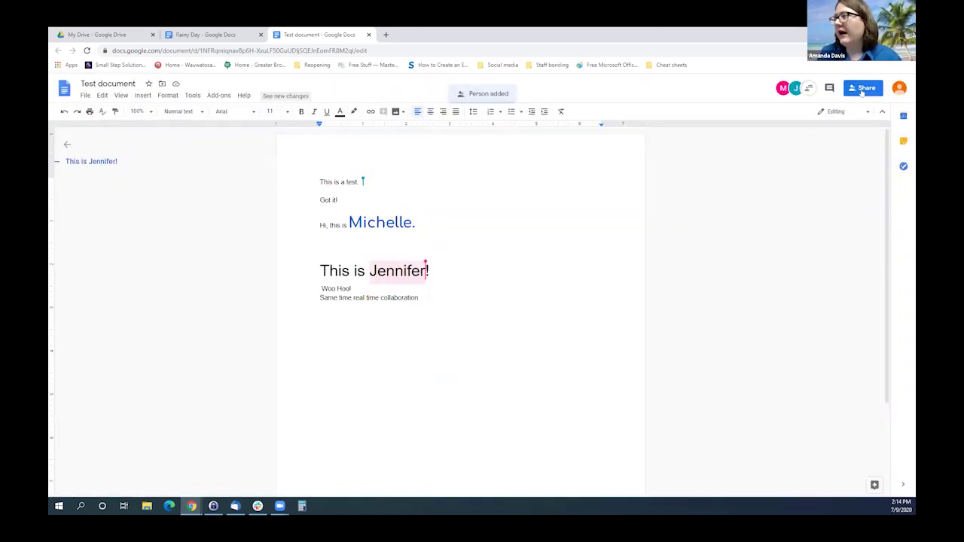
Reopen the sharing settings to check collaborators, dismissing the suggestions and link sharing tip.
left_click(861, 89)
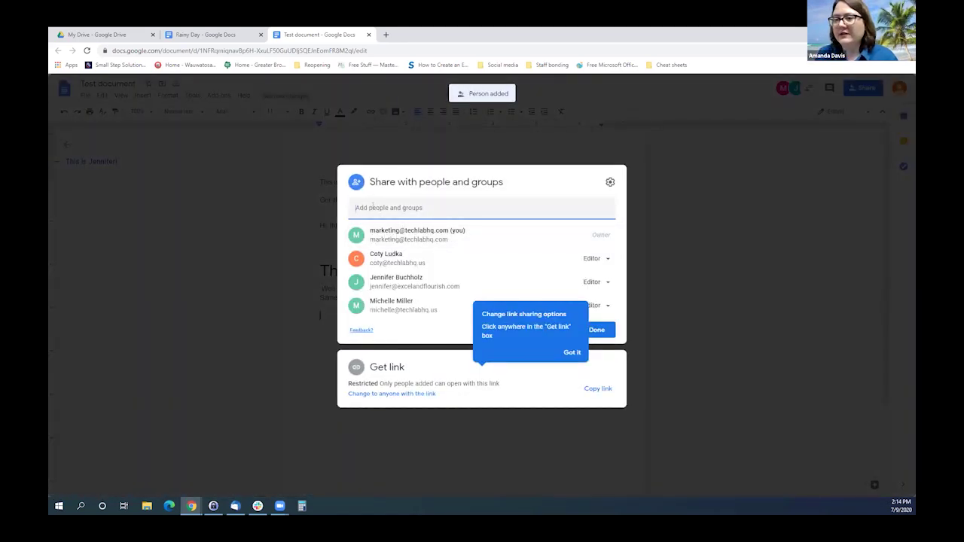
left_click(377, 208)
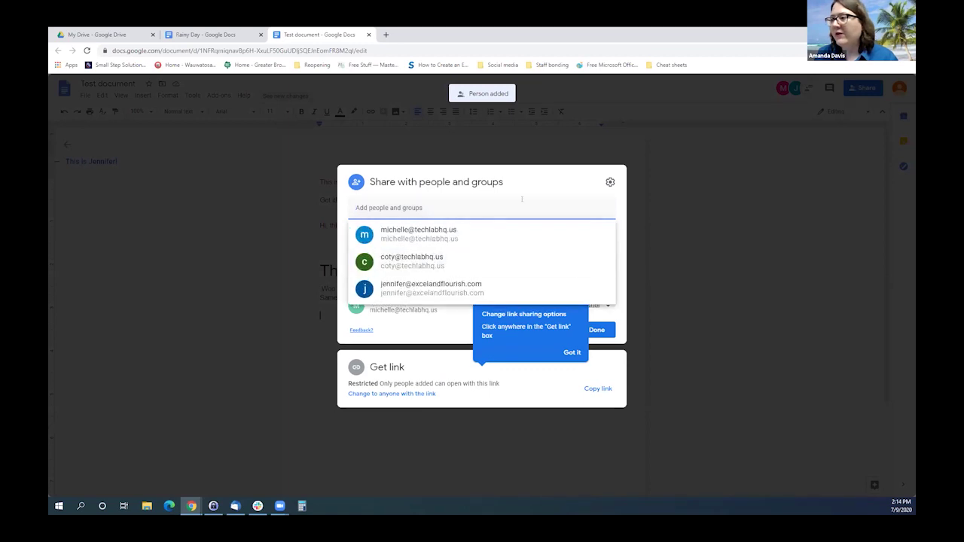
left_click(494, 198)
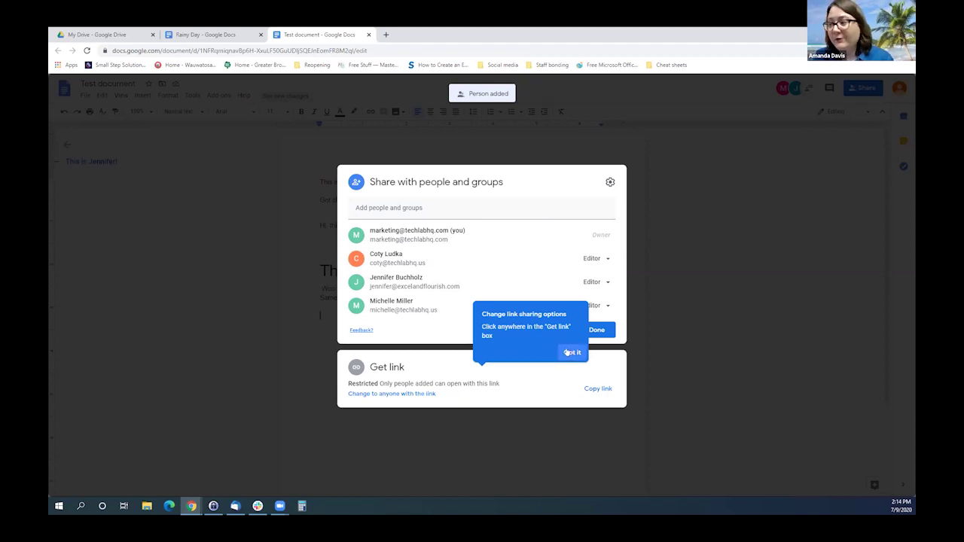
left_click(569, 352)
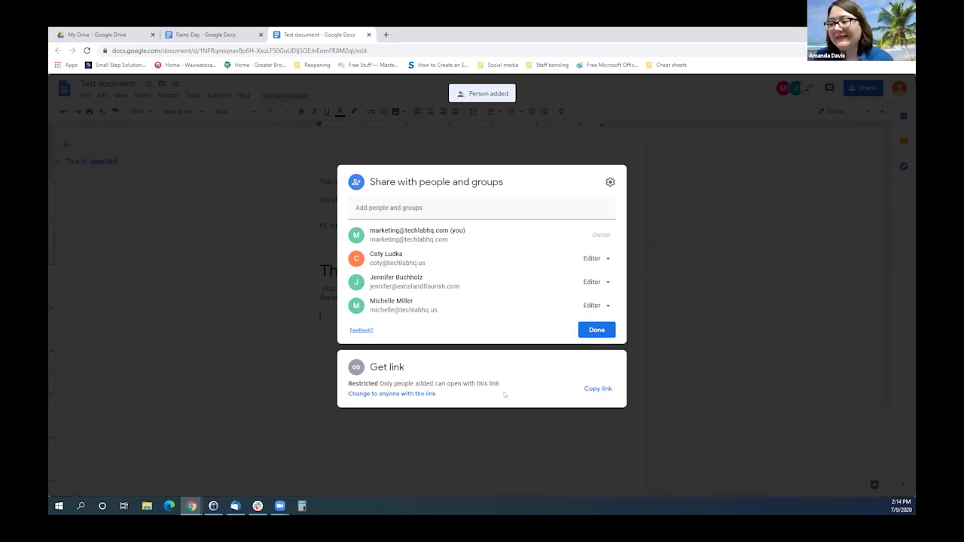
Copy the share link, review the new collaborator's Editor role options, and close sharing.
left_click(595, 390)
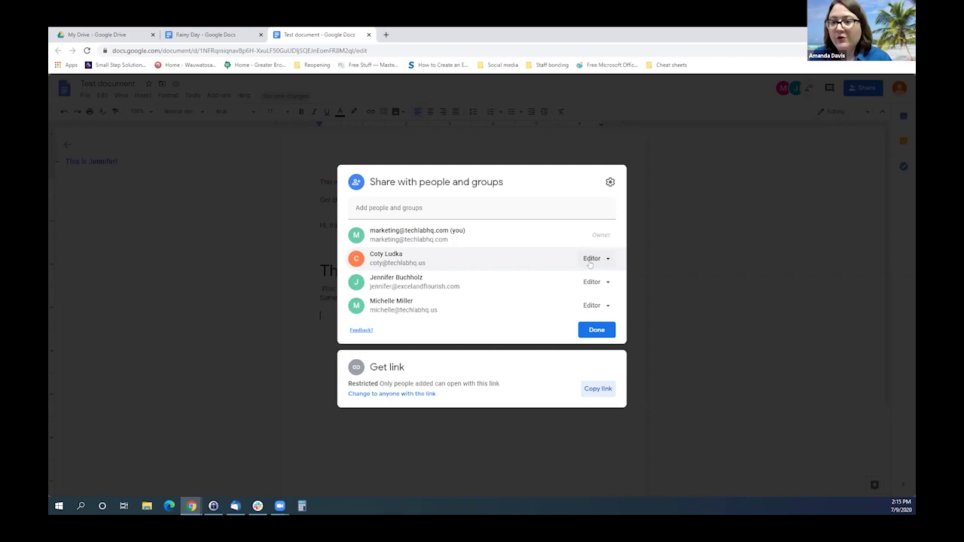
left_click(592, 259)
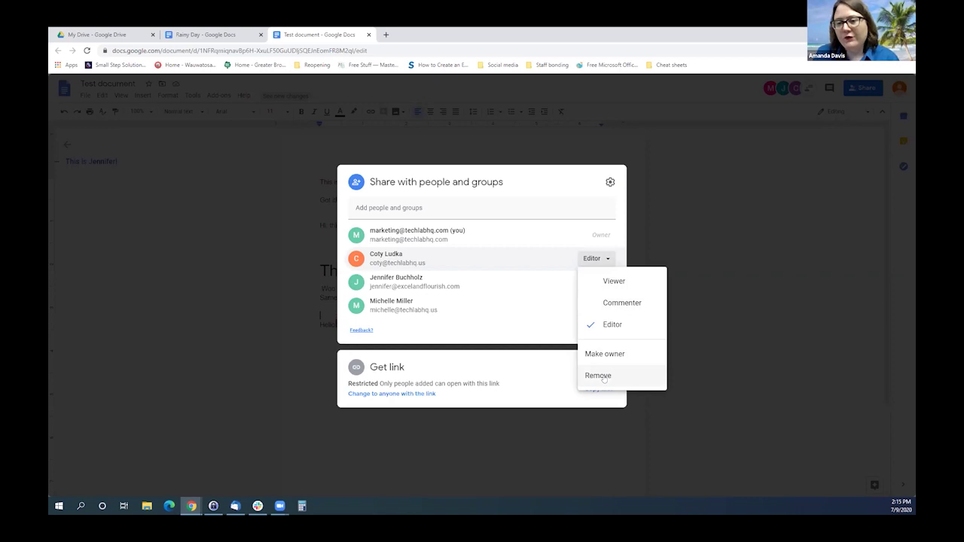
left_click(665, 235)
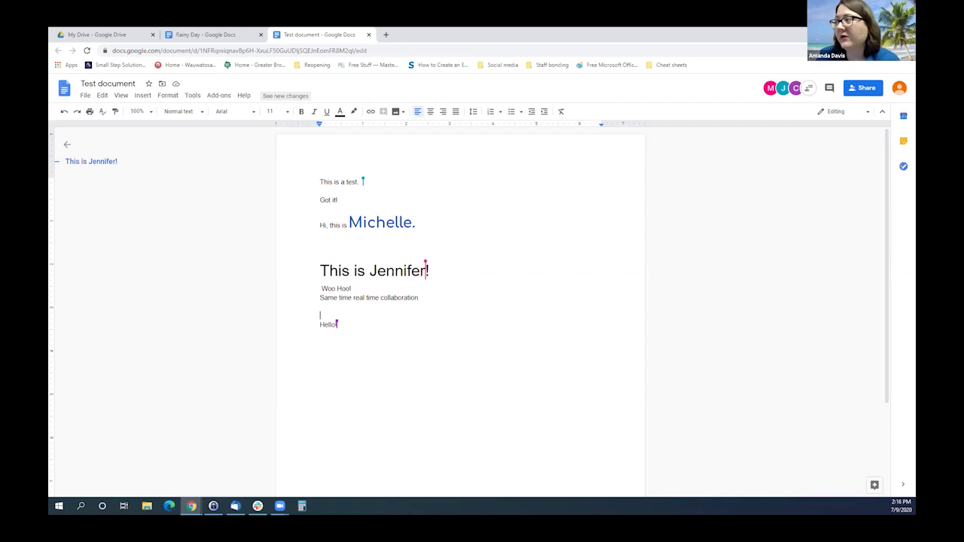
Show the signed-in Google accounts from the profile avatar, dismiss them, then reopen the list.
left_click(899, 87)
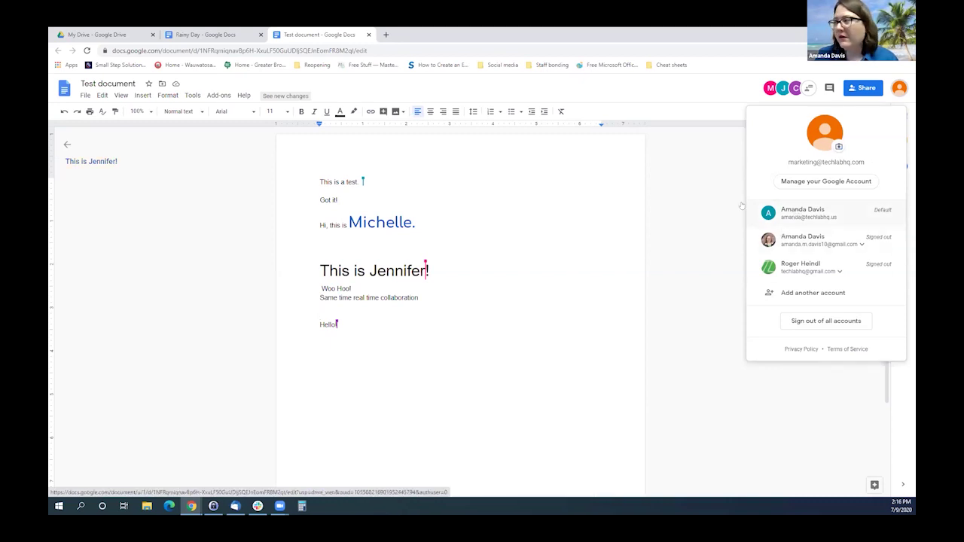
left_click(688, 204)
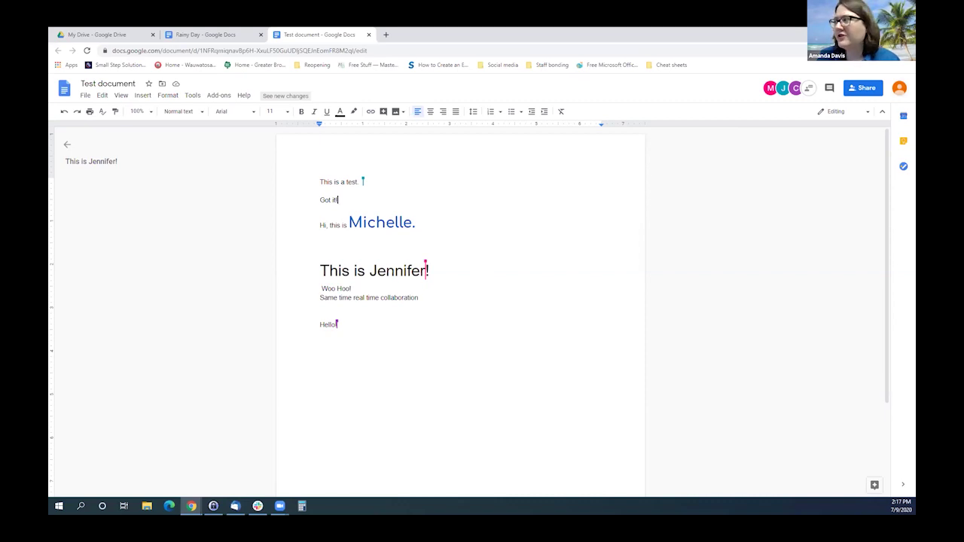
left_click(901, 89)
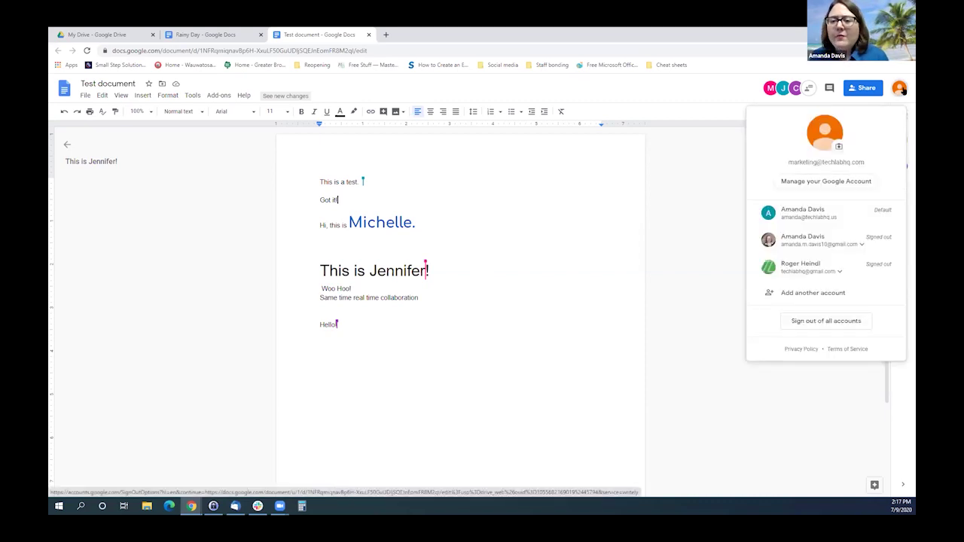
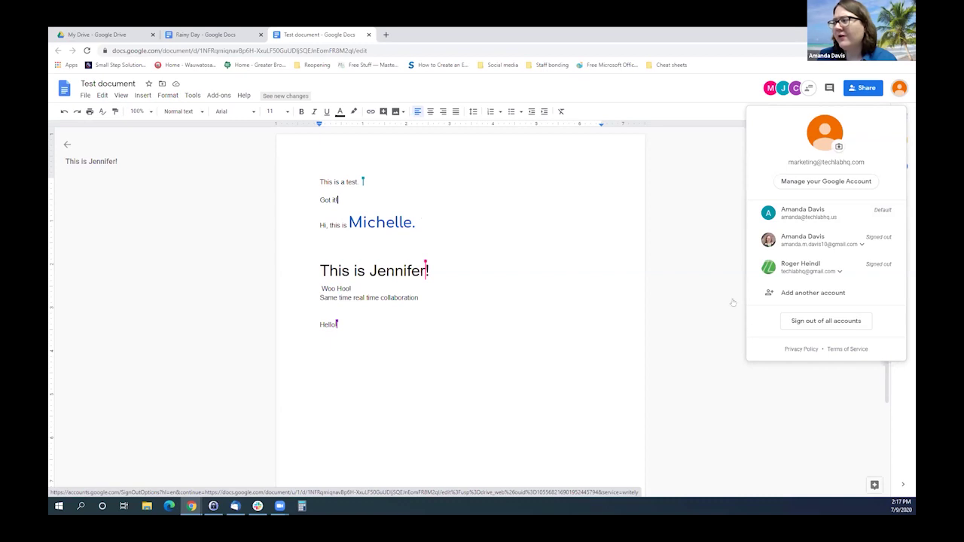
Dismiss the account panel in Test document and switch to the My Drive tab.
left_click(485, 246)
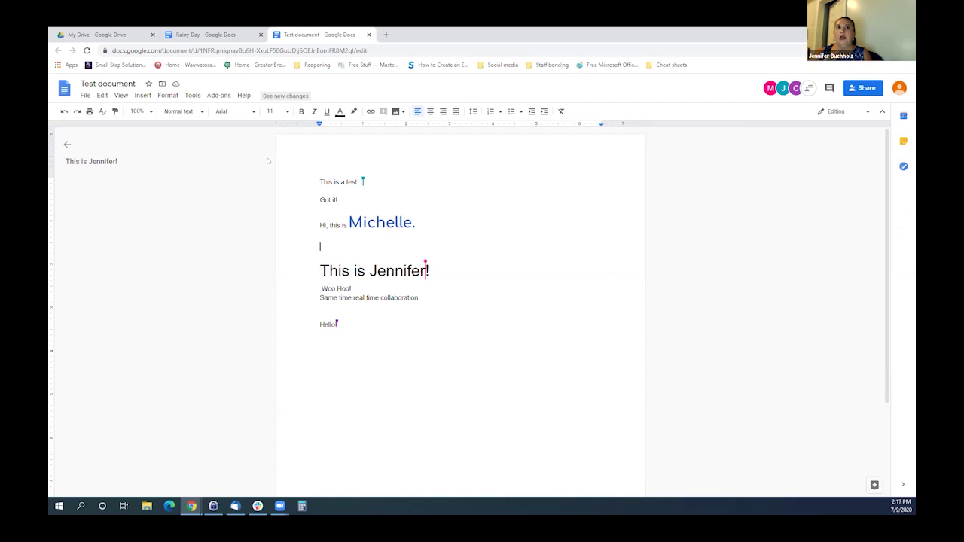
left_click(116, 35)
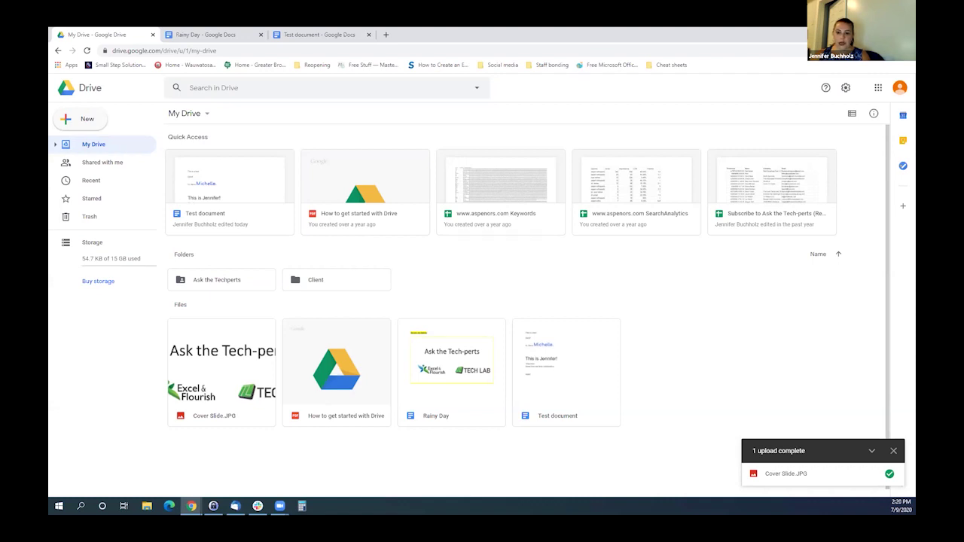
Show and restore the desktop with Win+D, then open Drive's gear settings menu.
key("super+d")
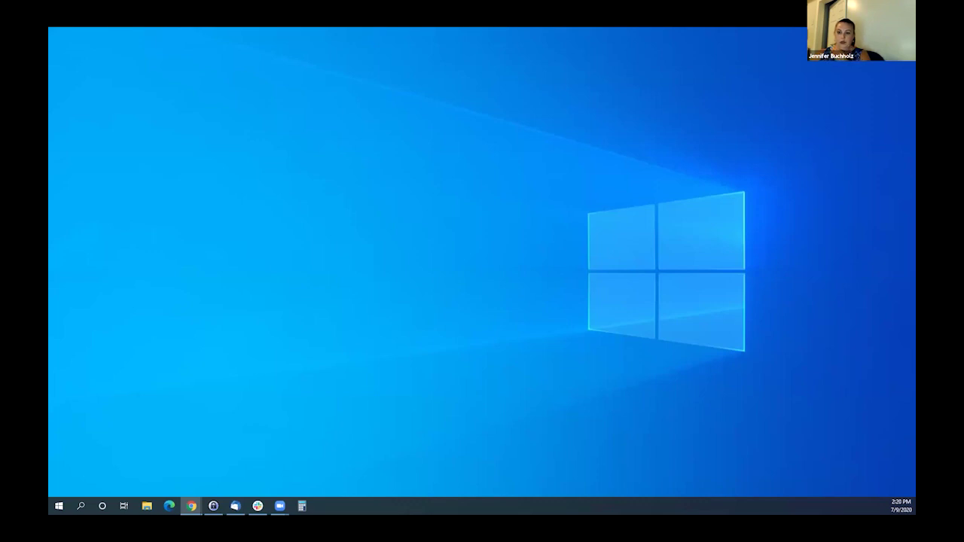
key("super+d")
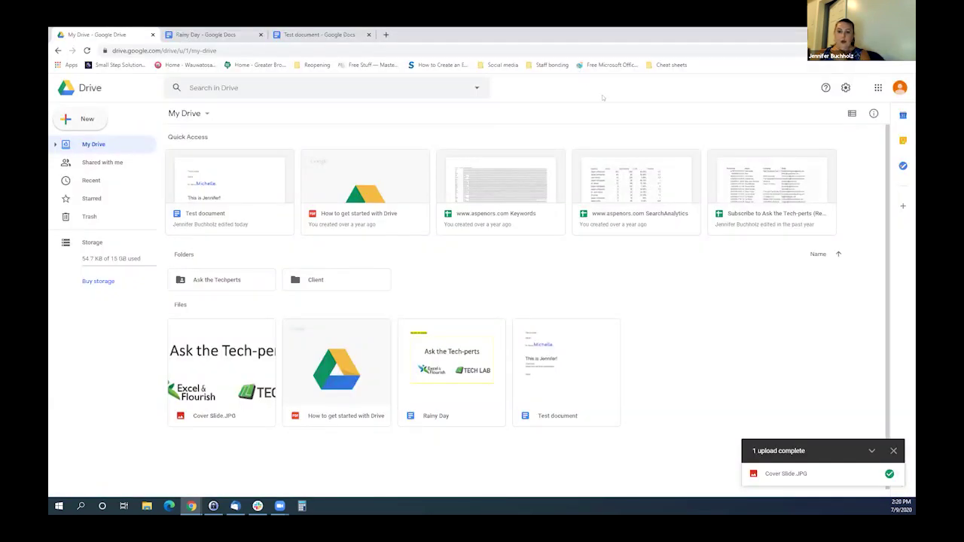
left_click(844, 88)
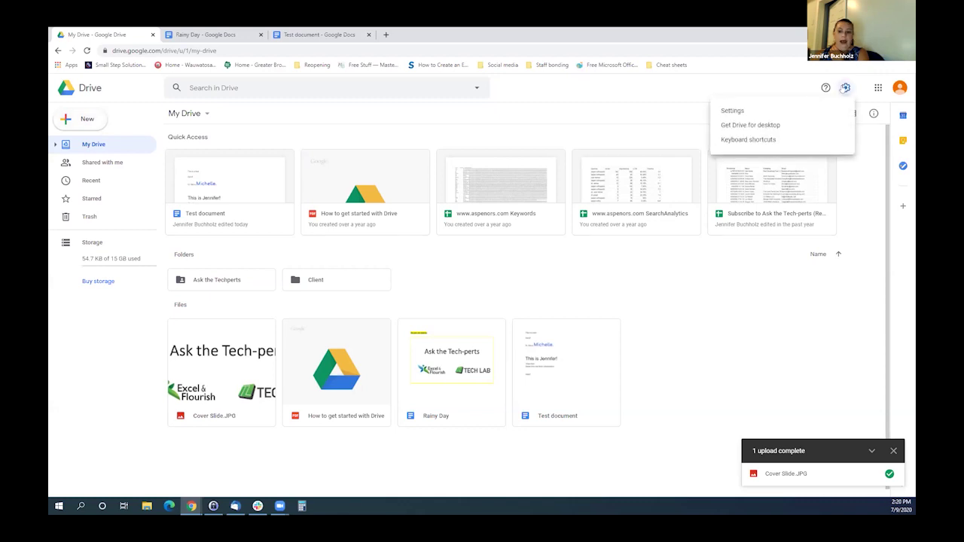
Look through Drive's general and Notifications settings, then close them with DONE.
left_click(728, 112)
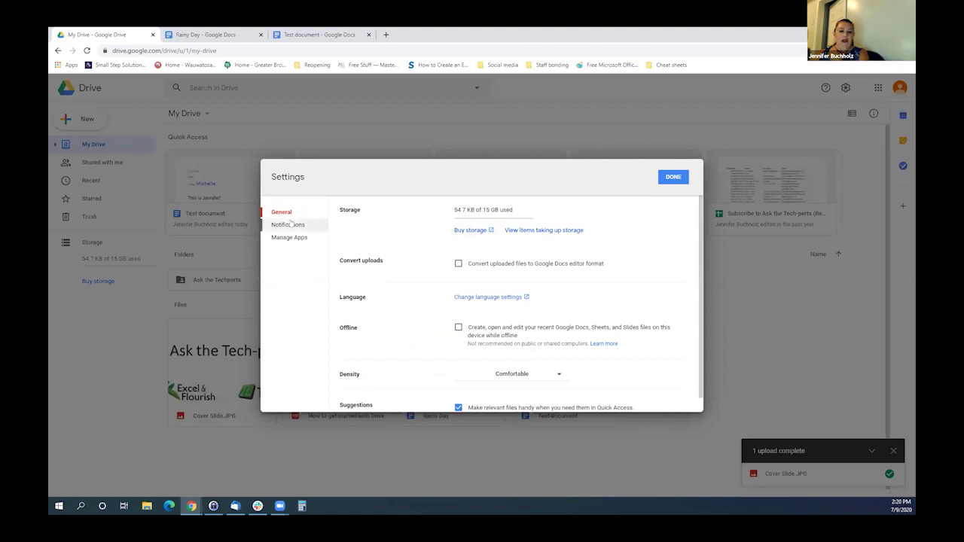
left_click(287, 225)
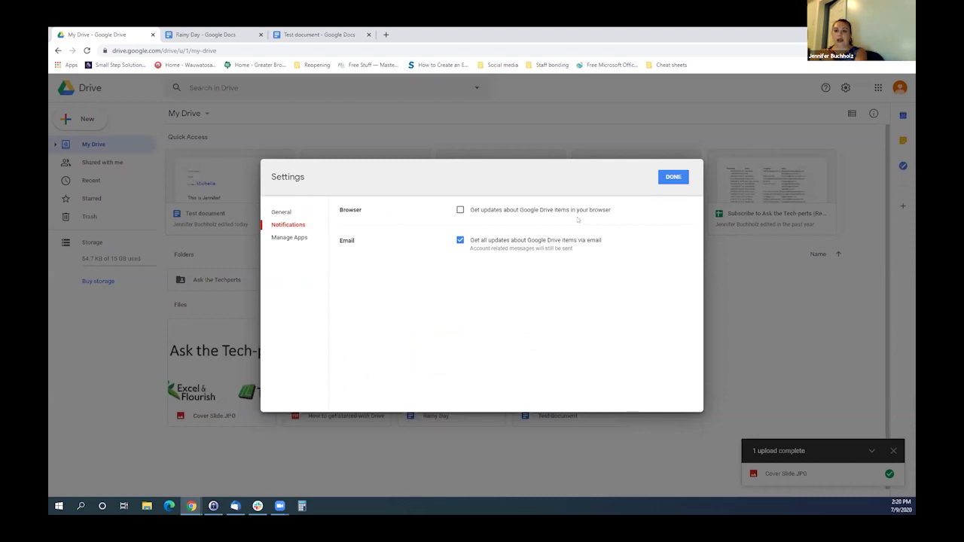
left_click(672, 177)
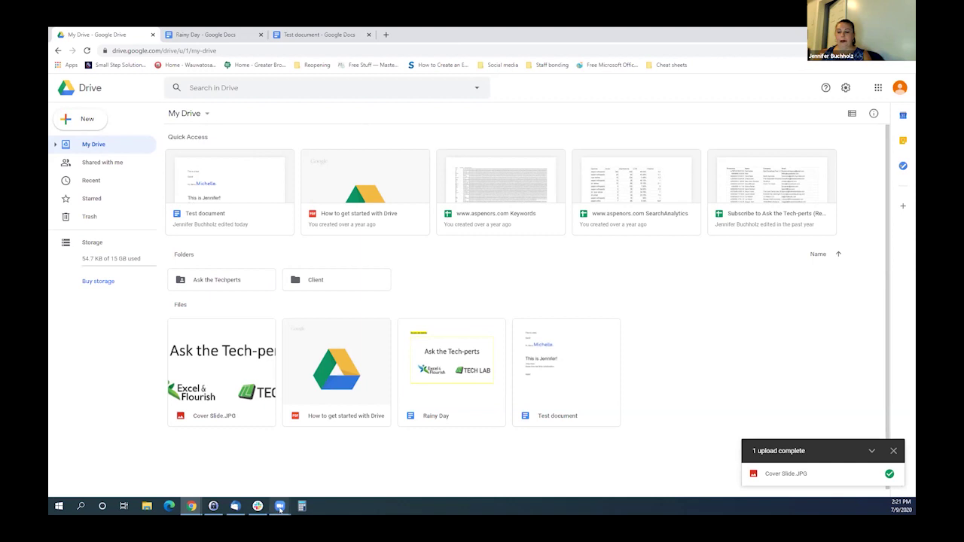
Open the Google apps grid beside the account avatar.
mouse_move(277, 508)
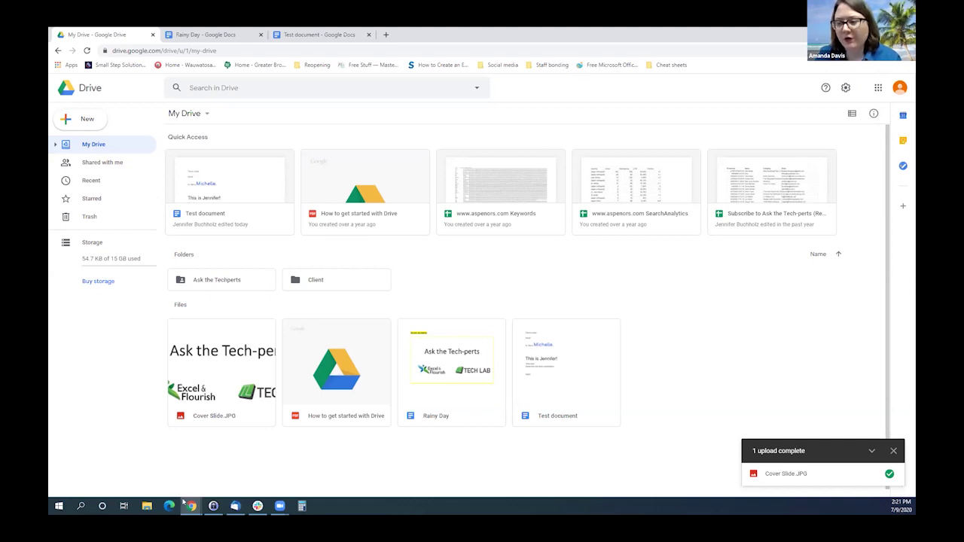
mouse_move(192, 507)
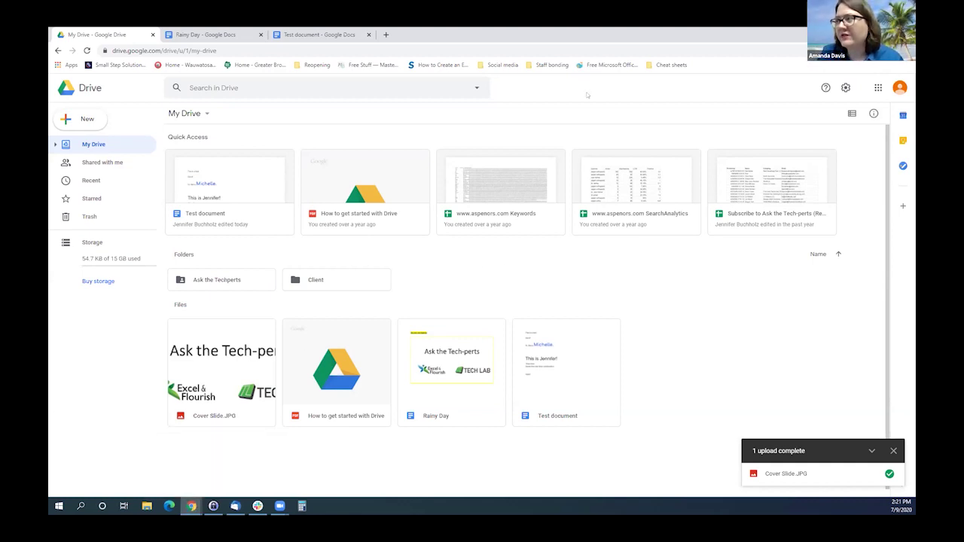
left_click(877, 88)
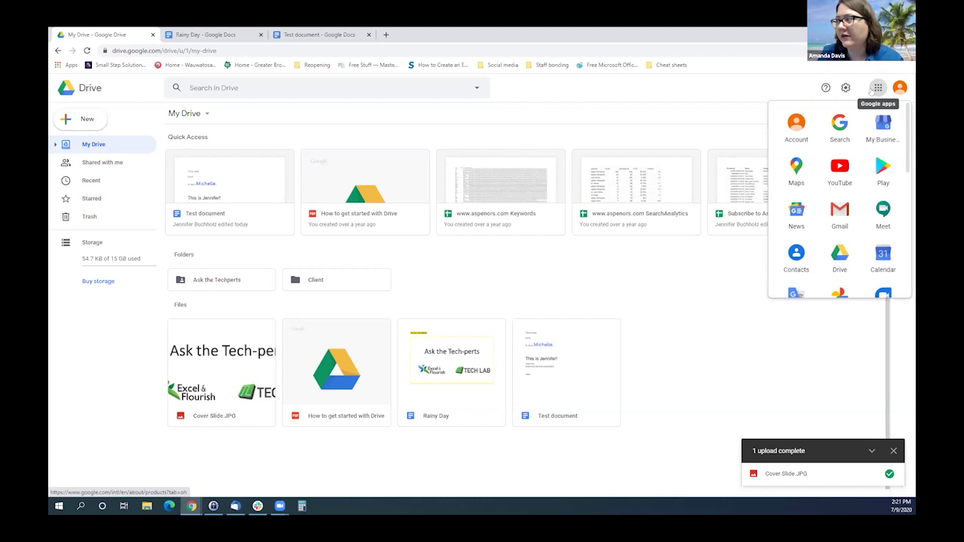
Open Google Drive from the apps list and launch the Edge browser.
left_click(839, 255)
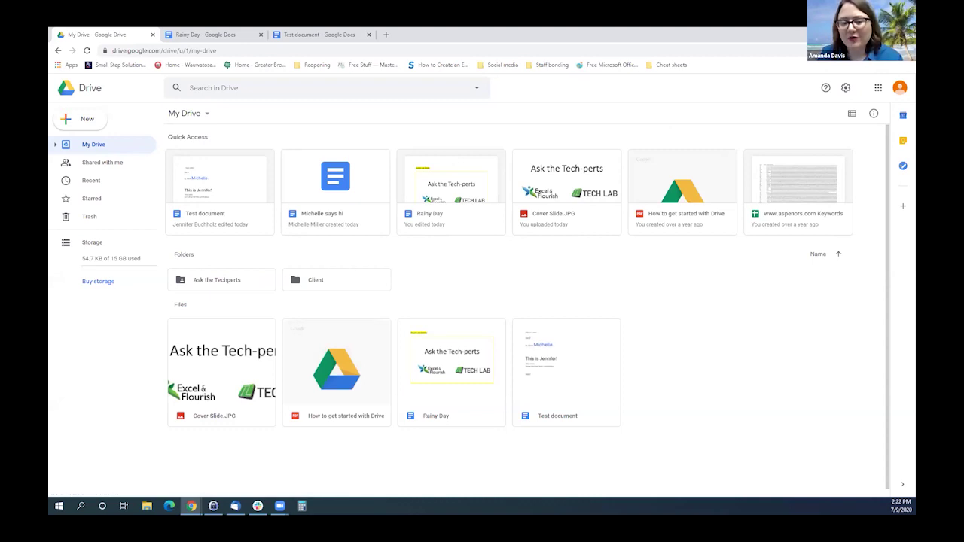
left_click(169, 506)
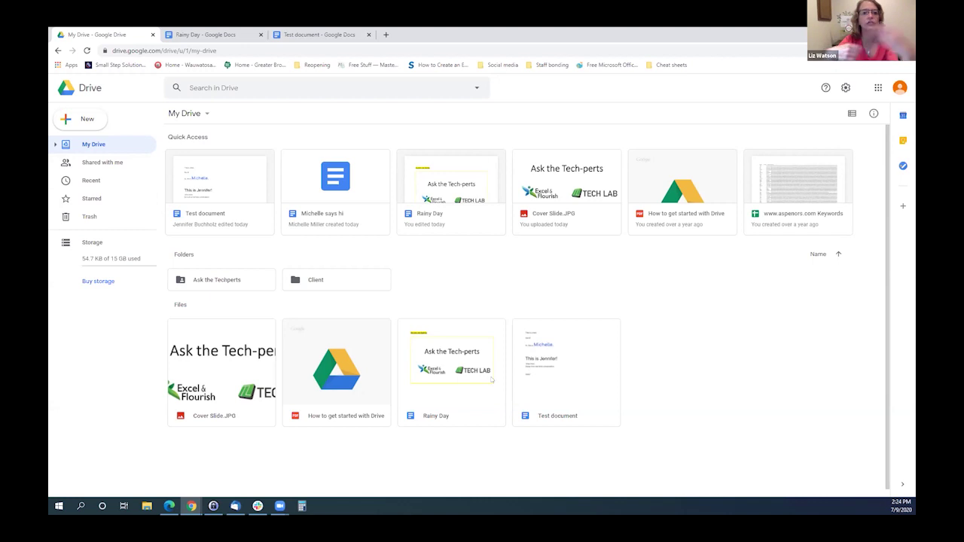
Open Rainy Day, check its Share dialog, then return to the My Drive tab.
double_click(433, 401)
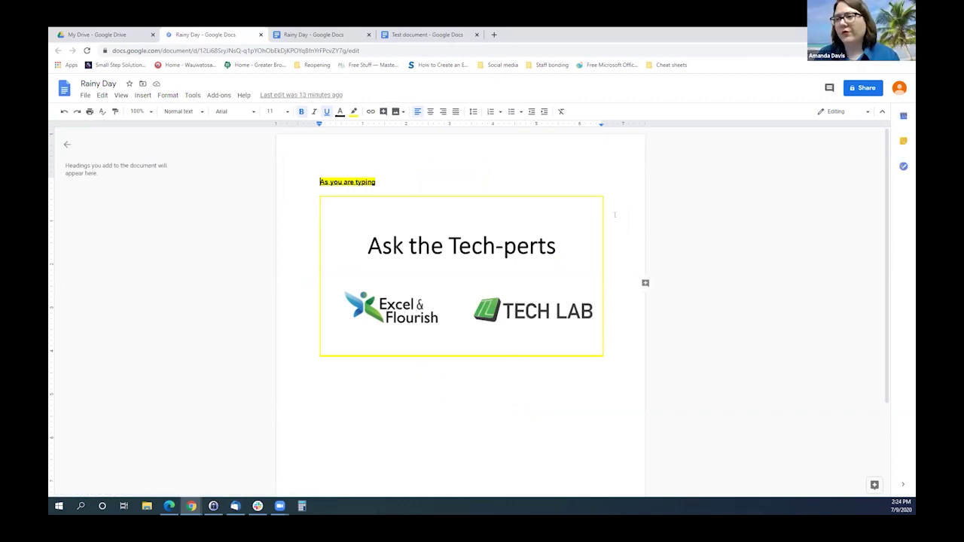
left_click(856, 89)
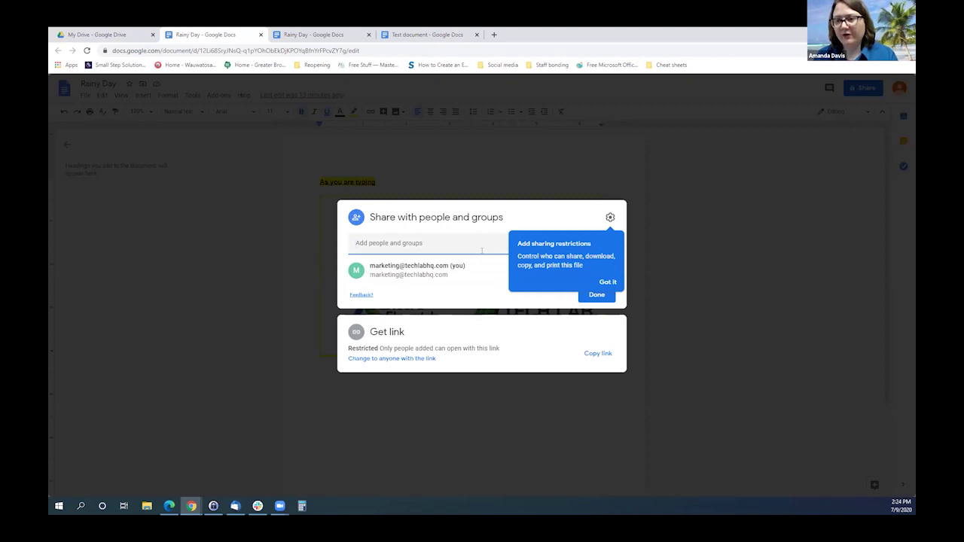
left_click(684, 224)
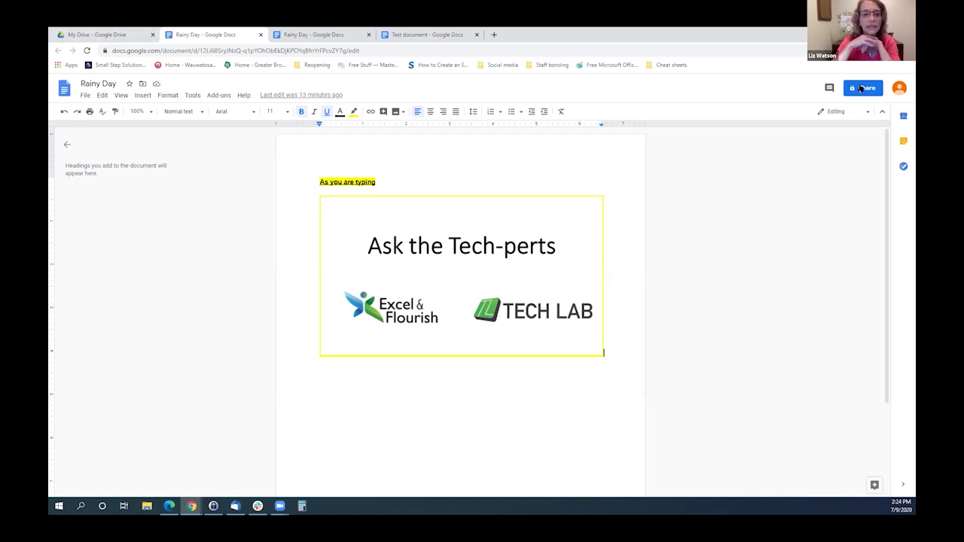
left_click(97, 33)
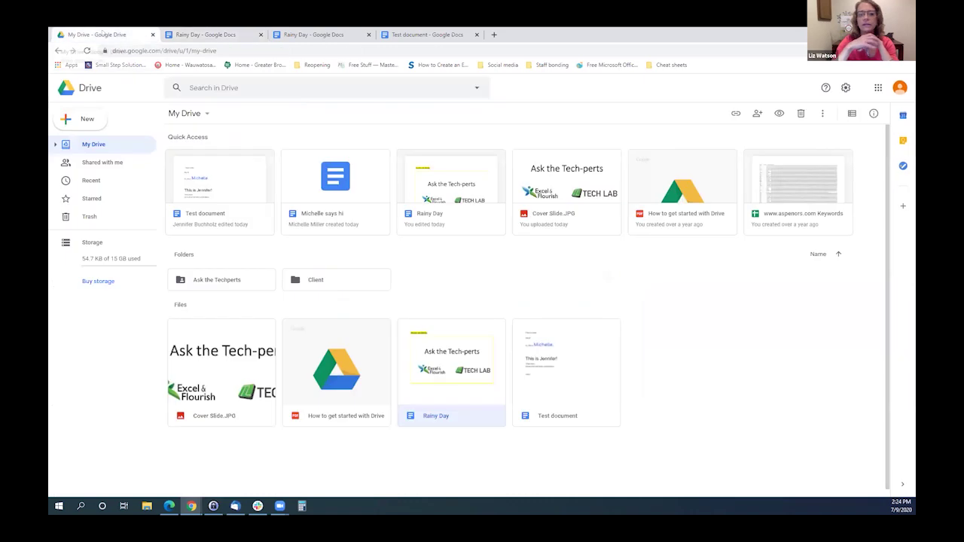
Open Gmail from the apps launcher, close the Google Accounts tab, and switch to Test document.
left_click(877, 87)
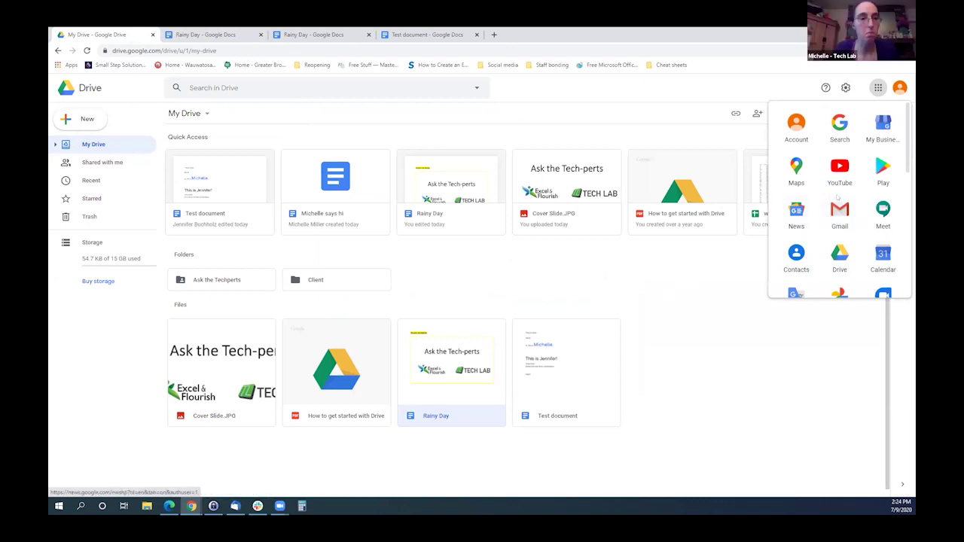
left_click(844, 211)
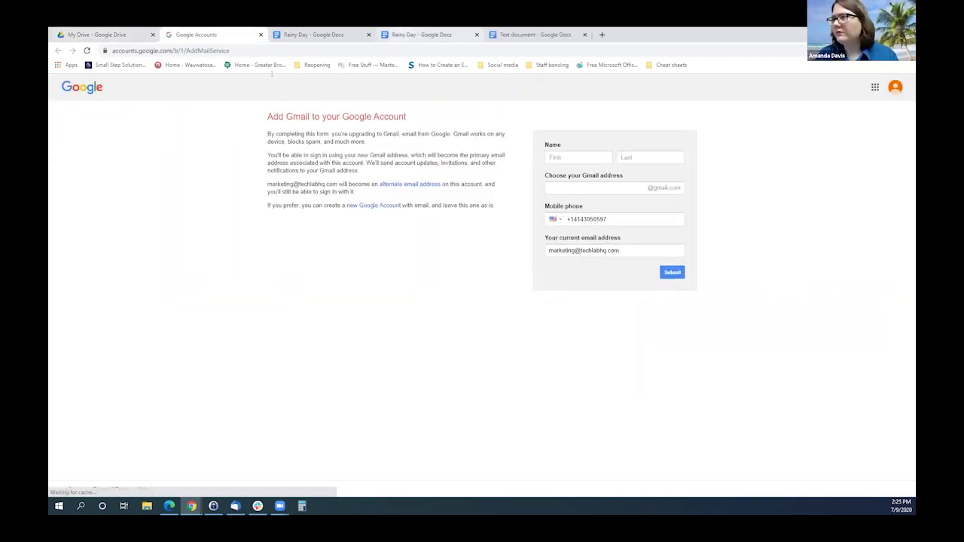
left_click(260, 35)
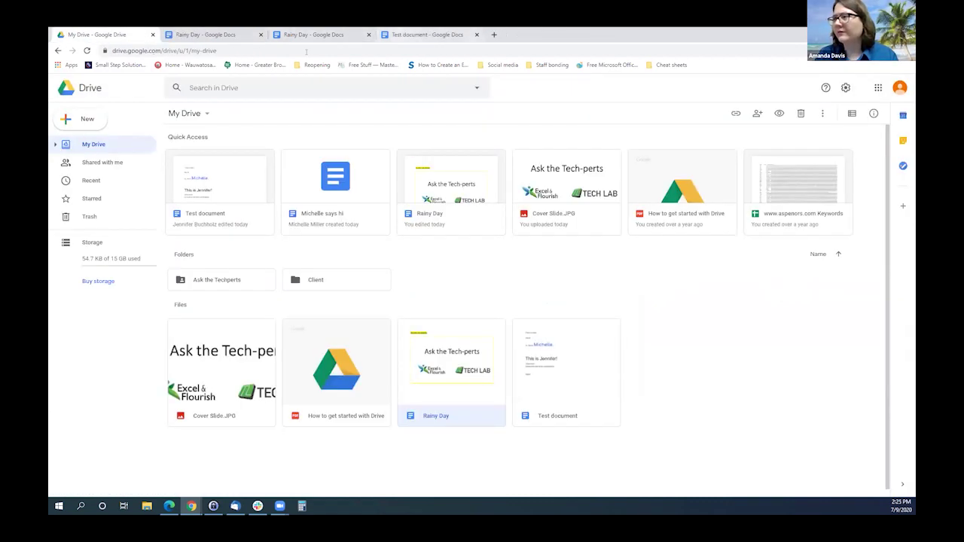
left_click(407, 35)
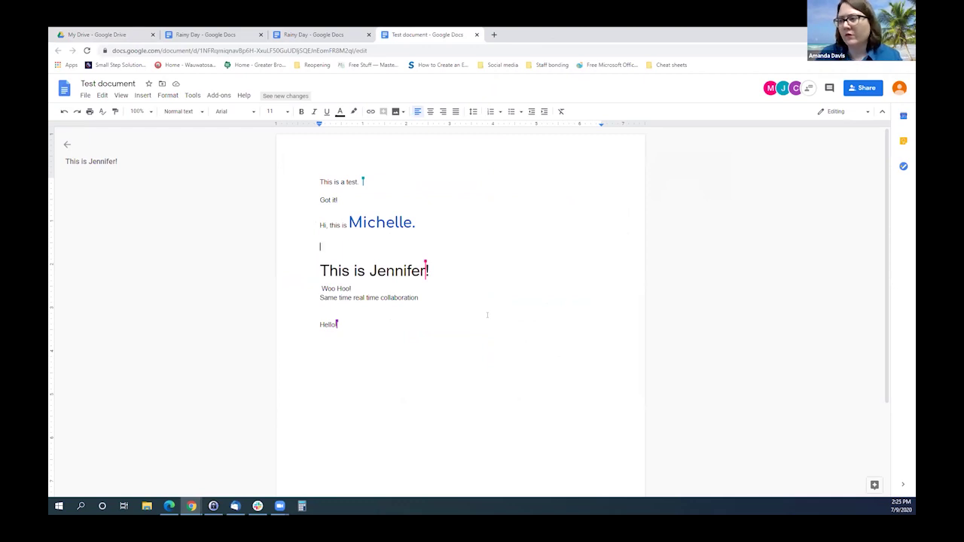
Twice check Email as attachment's PDF, RTF and Word format options for Test document, cancelling each time.
left_click(87, 96)
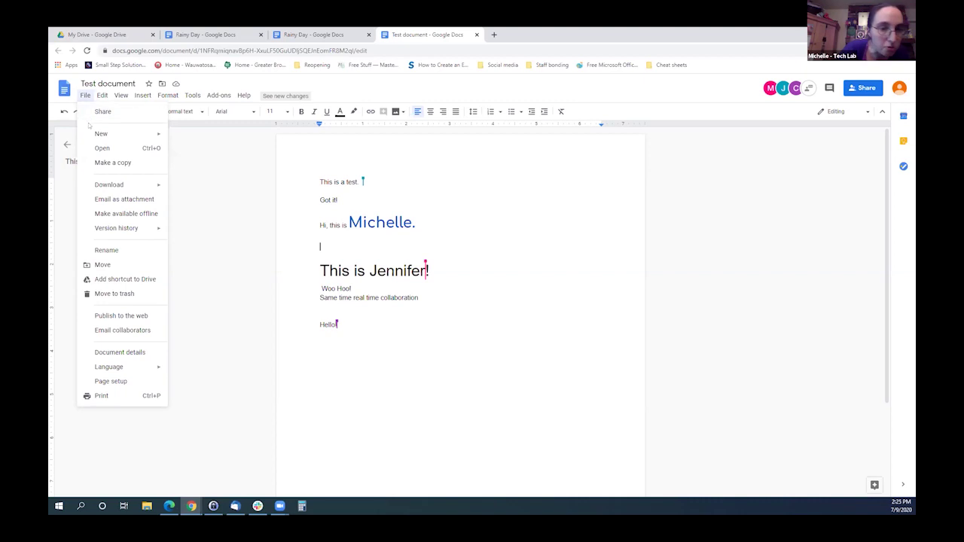
left_click(109, 202)
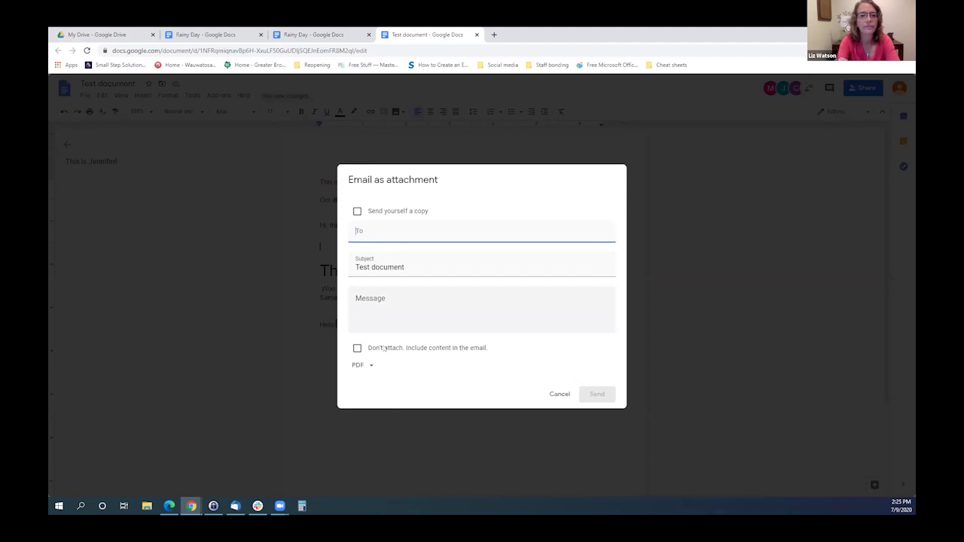
left_click(366, 365)
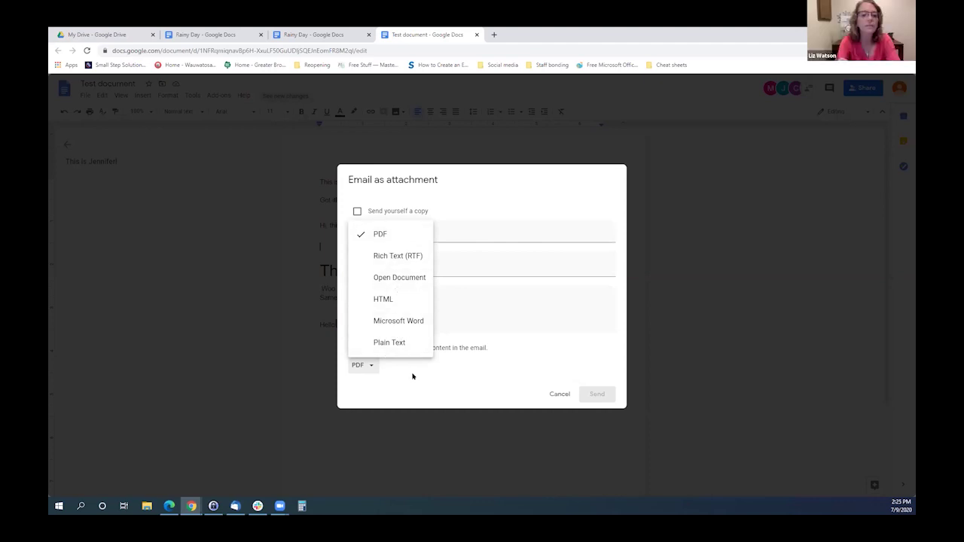
left_click(413, 374)
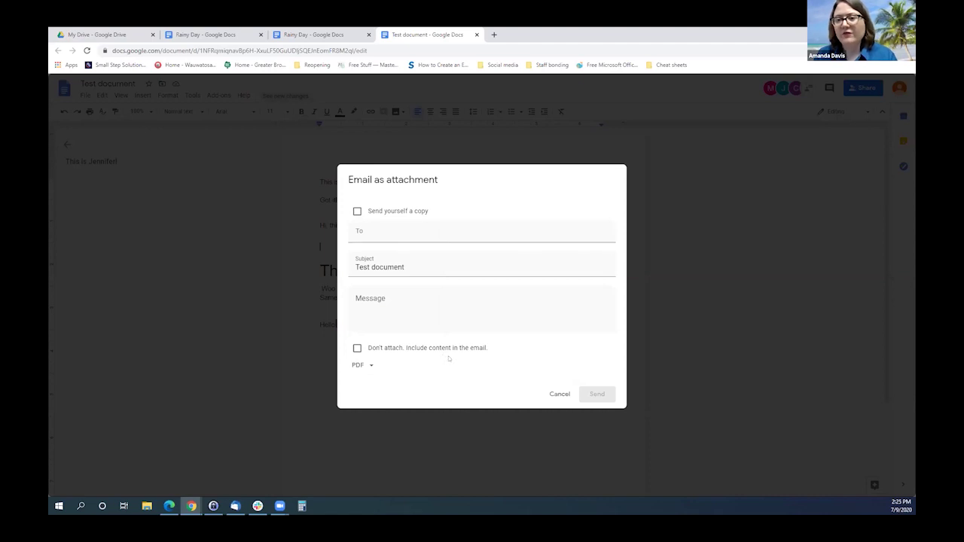
left_click(559, 394)
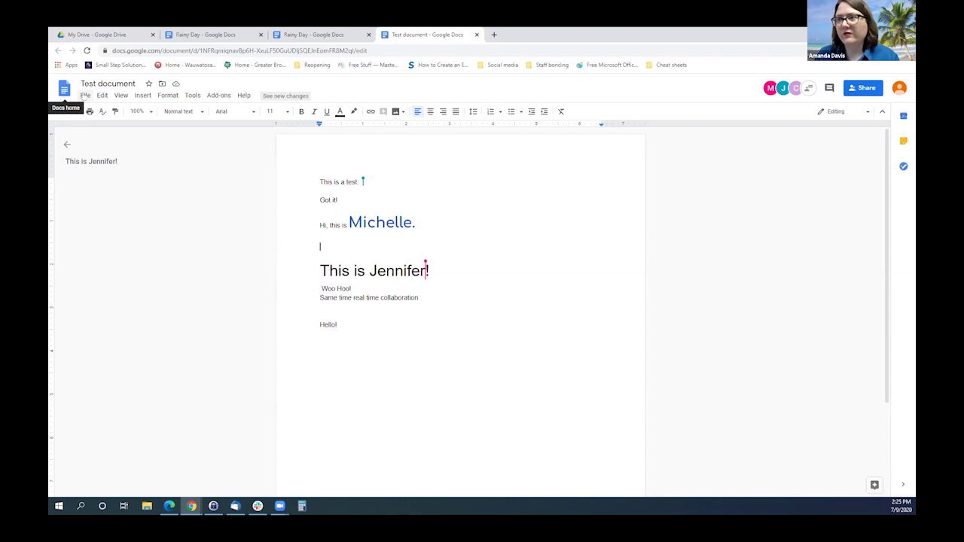
left_click(85, 96)
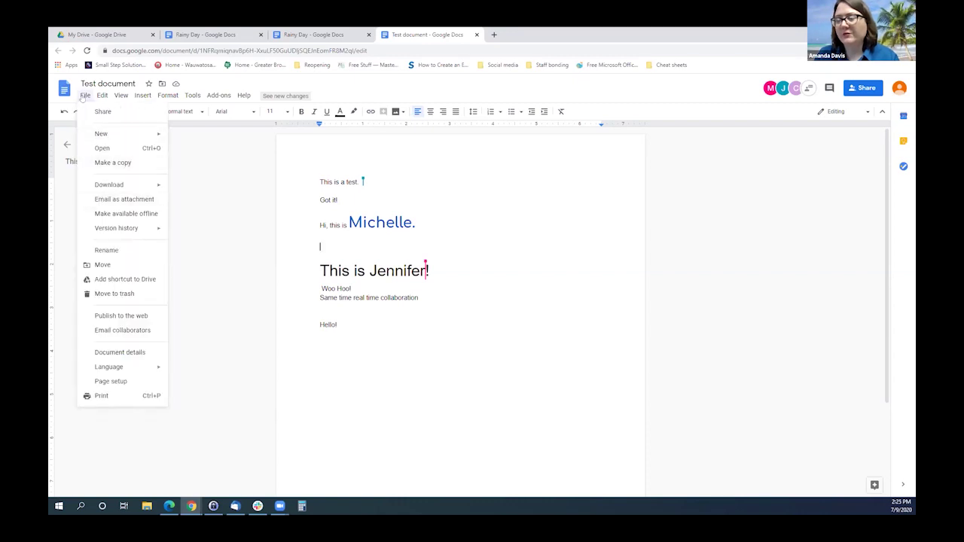
left_click(110, 201)
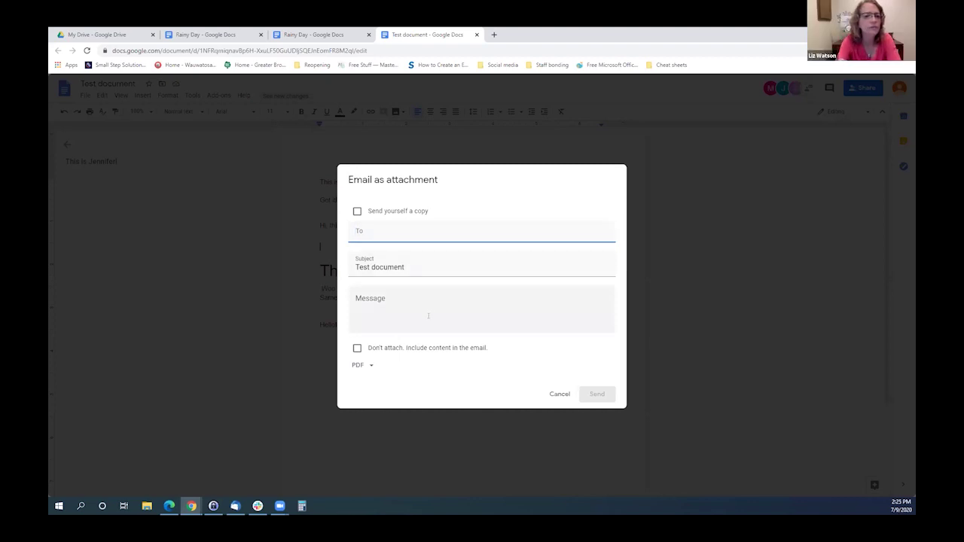
left_click(369, 366)
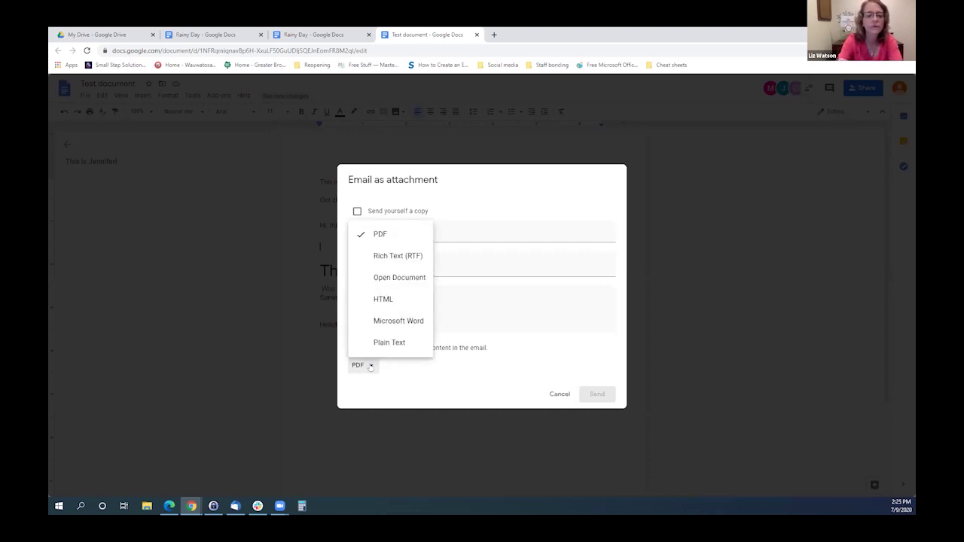
left_click(454, 381)
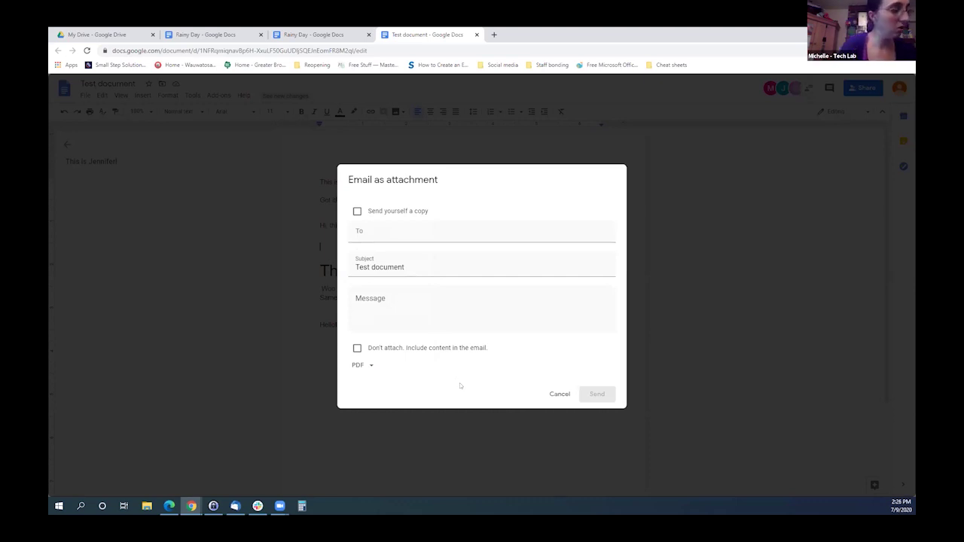
left_click(558, 395)
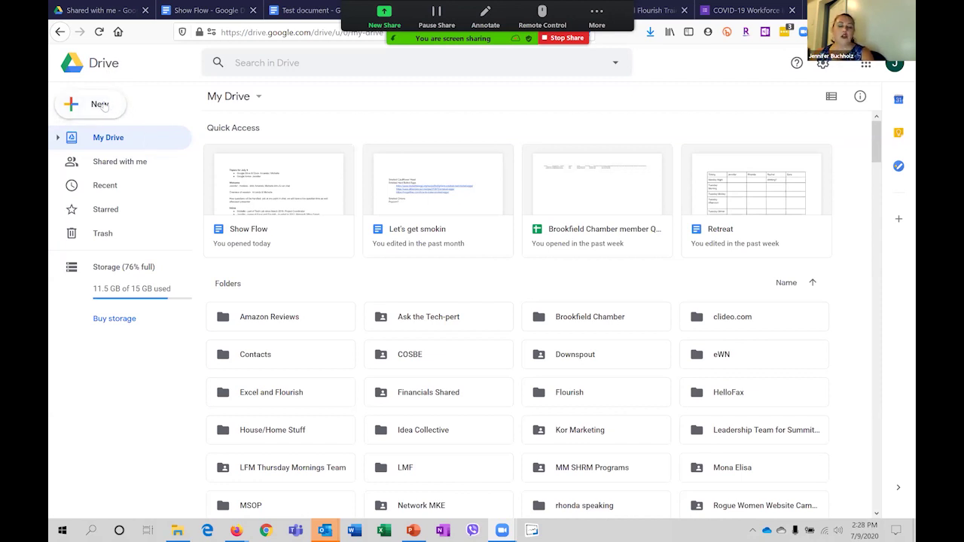
Create a blank form through New > More > Google Forms.
left_click(101, 107)
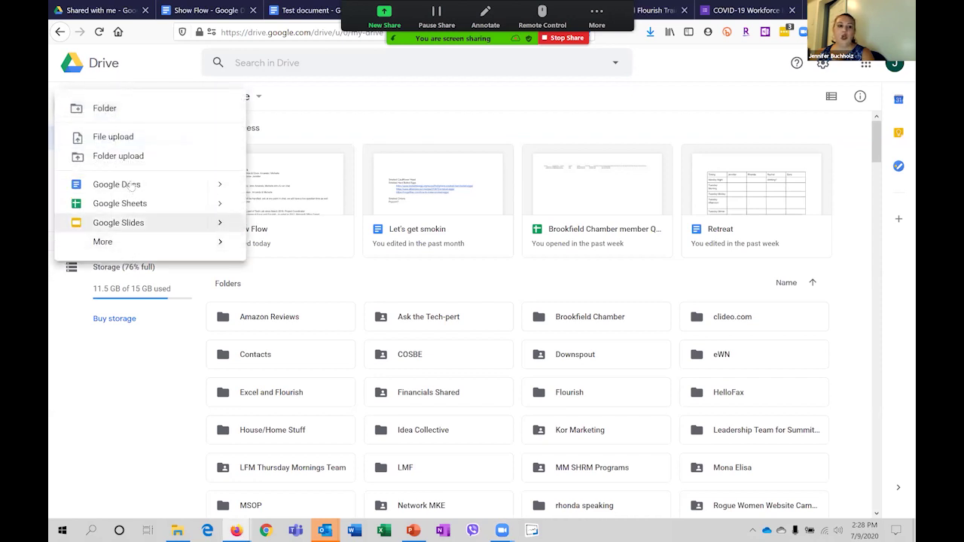
mouse_move(128, 249)
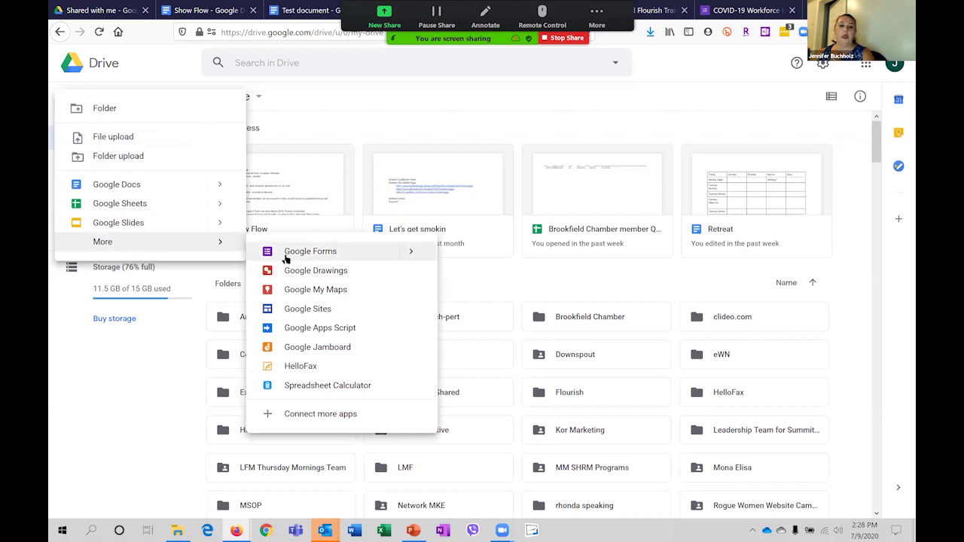
left_click(286, 257)
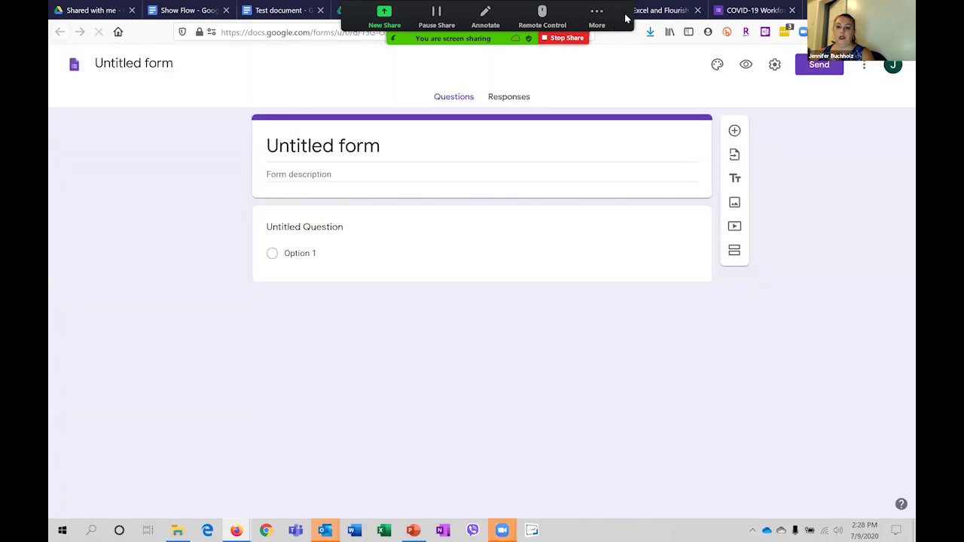
Title the form 'Happy Hour'.
left_click(309, 136)
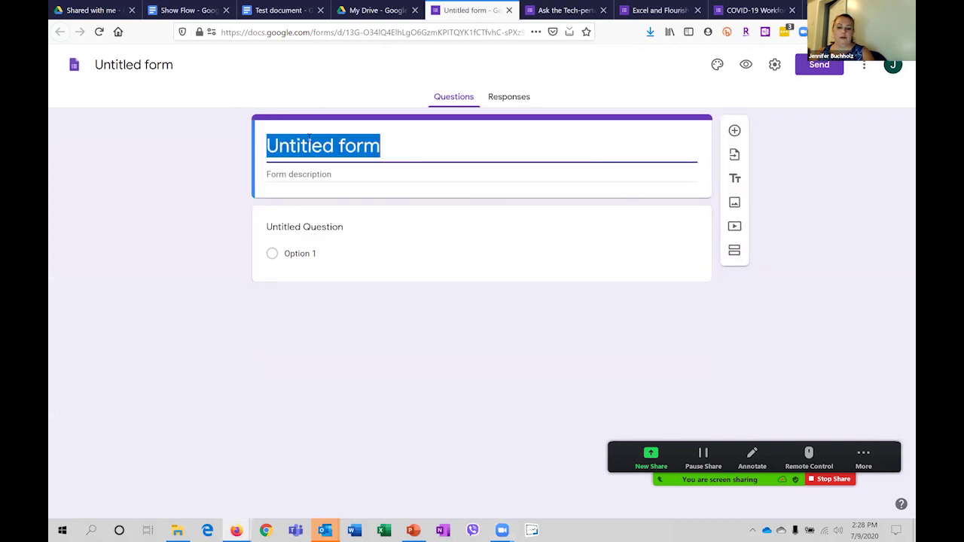
type("Happt")
key("BackSpace")
type("y Hour")
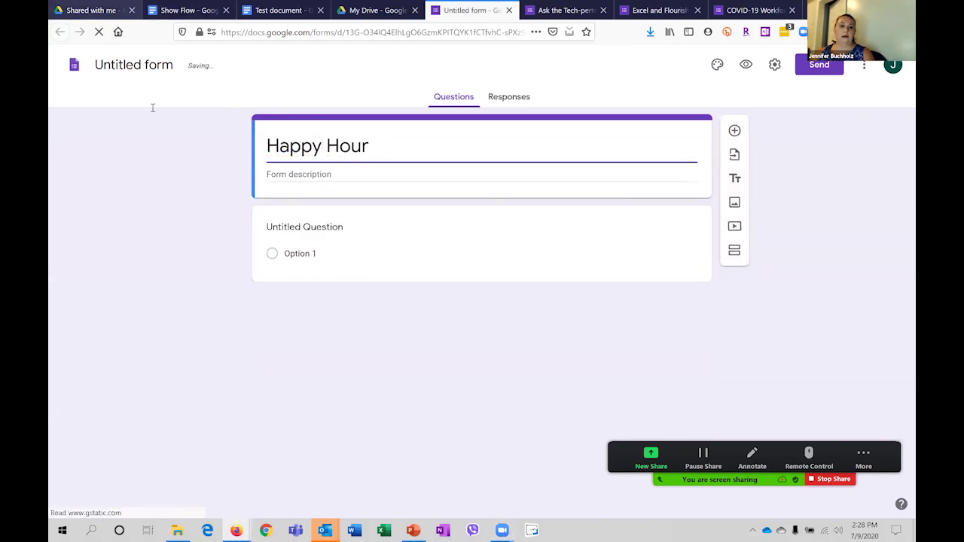
left_click(138, 65)
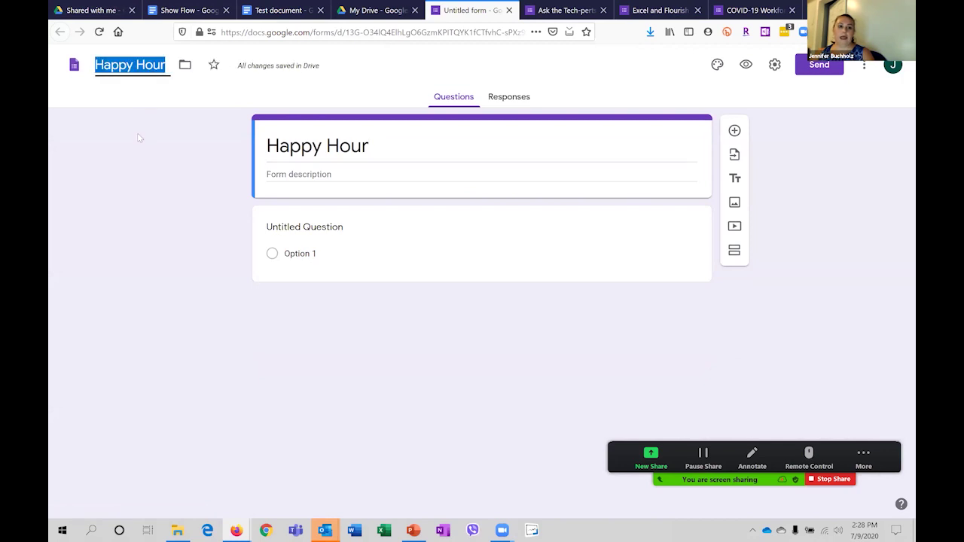
left_click(139, 111)
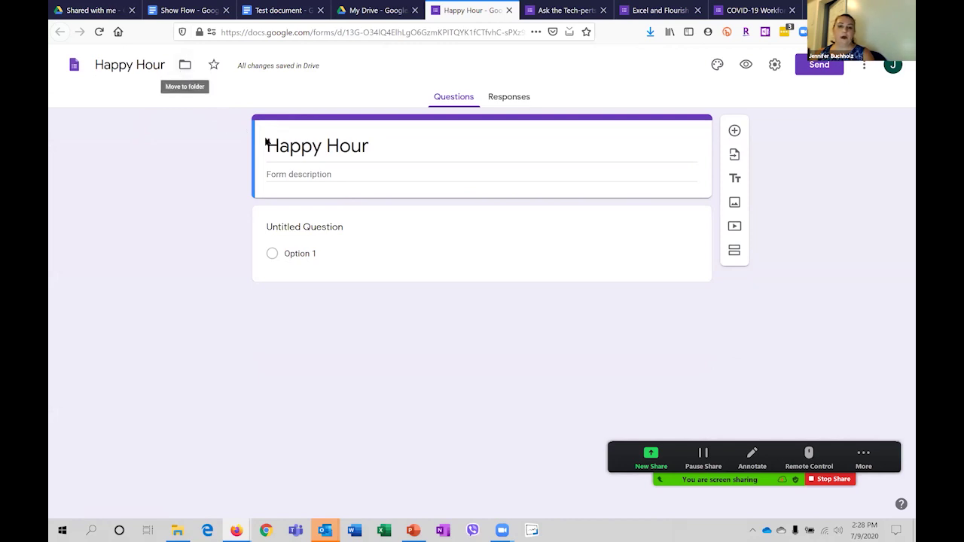
Add the description 'Description for the form' and name the first question 'Which date?'.
left_click(324, 175)
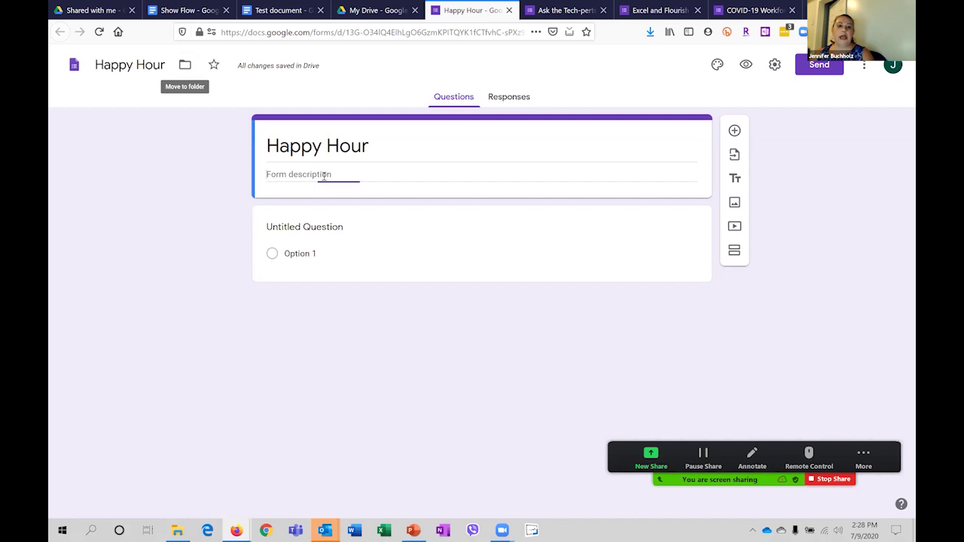
type("Descr")
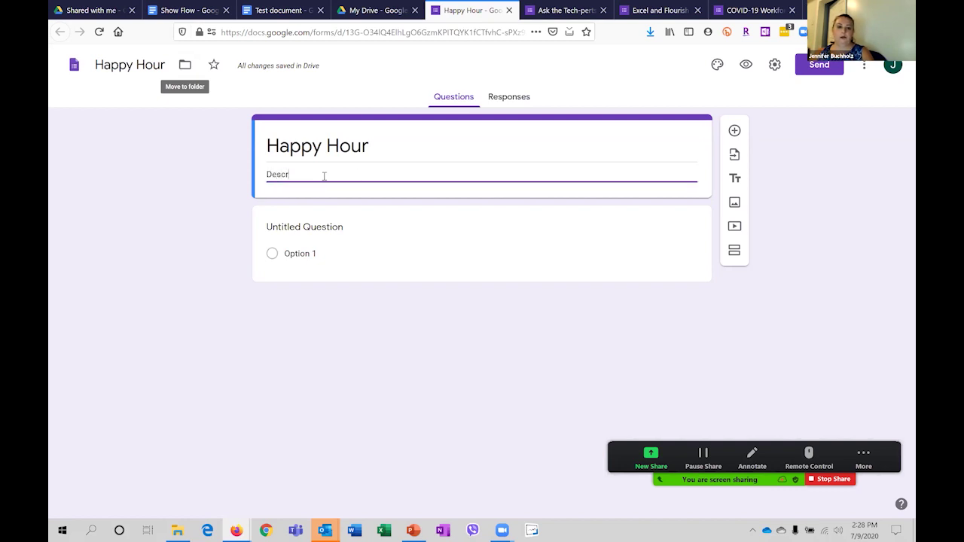
type("iption for")
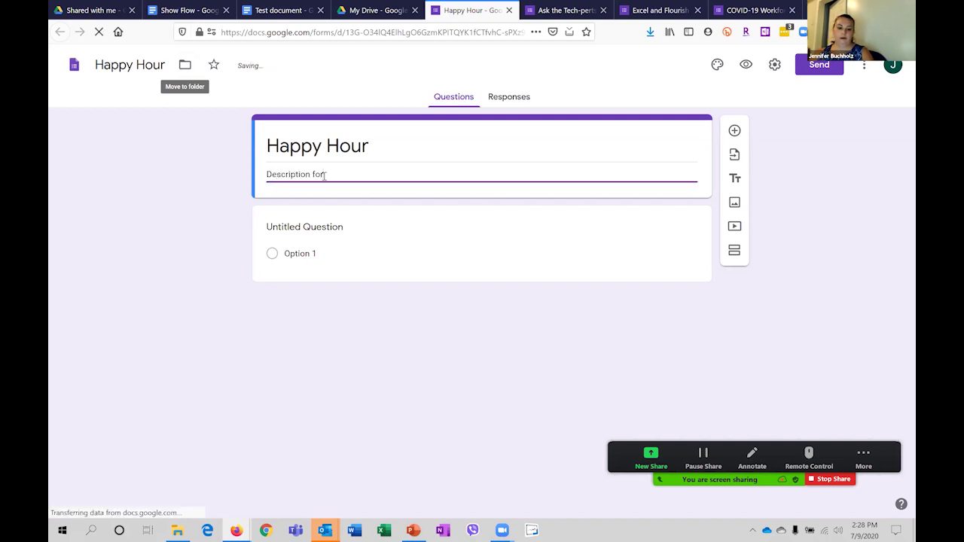
type(" the form")
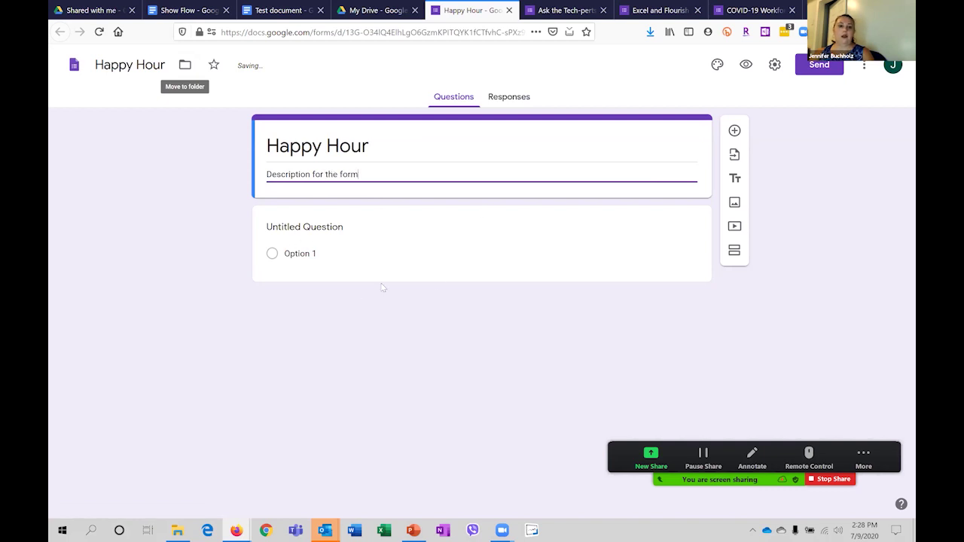
left_click(441, 270)
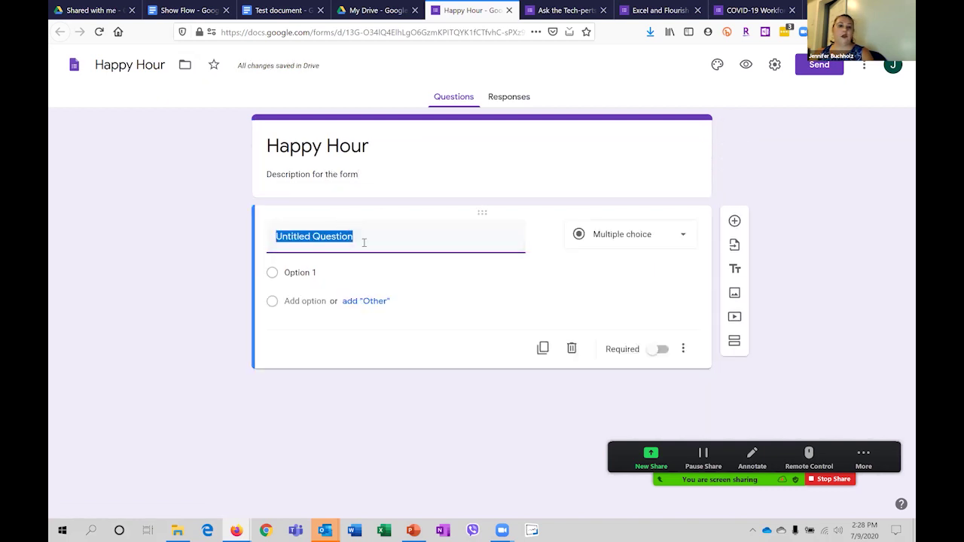
type("Which date?")
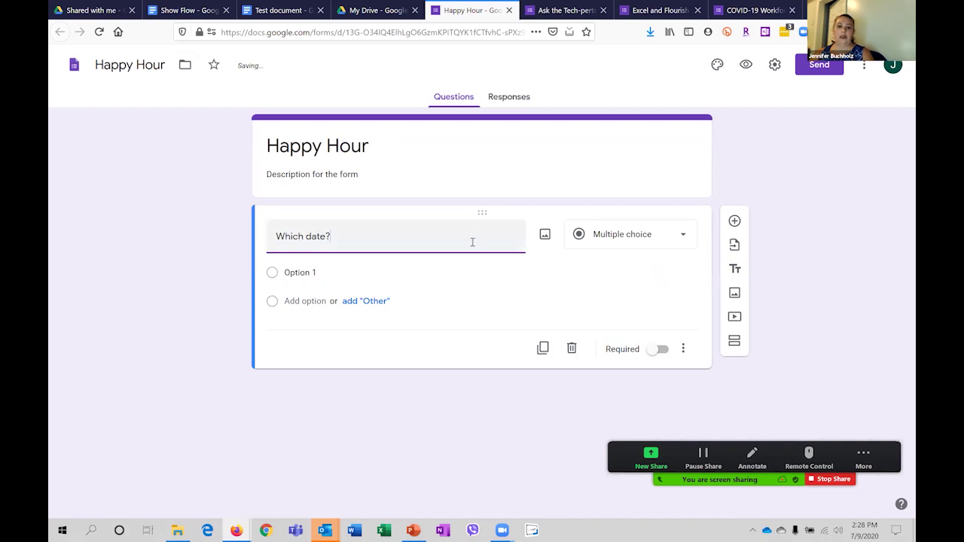
left_click(614, 246)
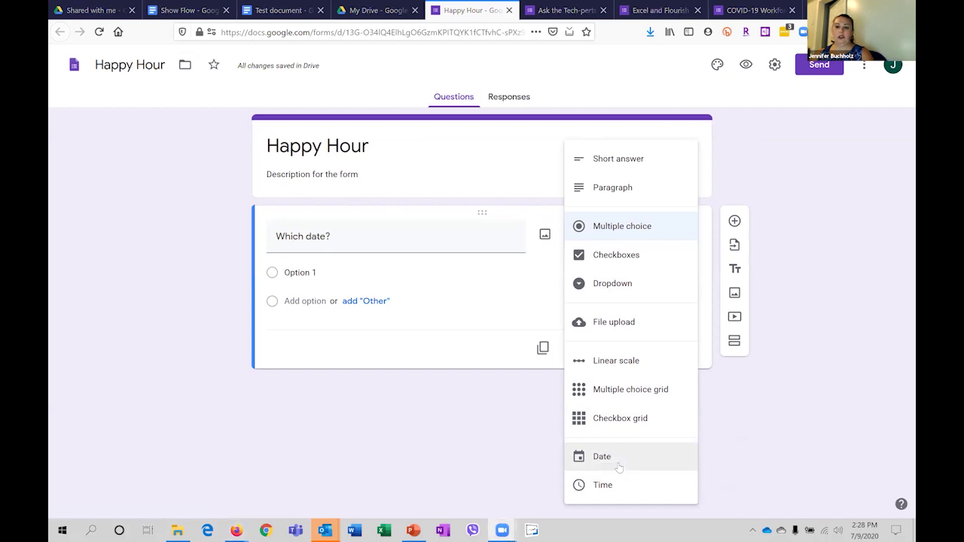
Change the 'Which date?' question type to Date, answered with month, day and year.
left_click(618, 459)
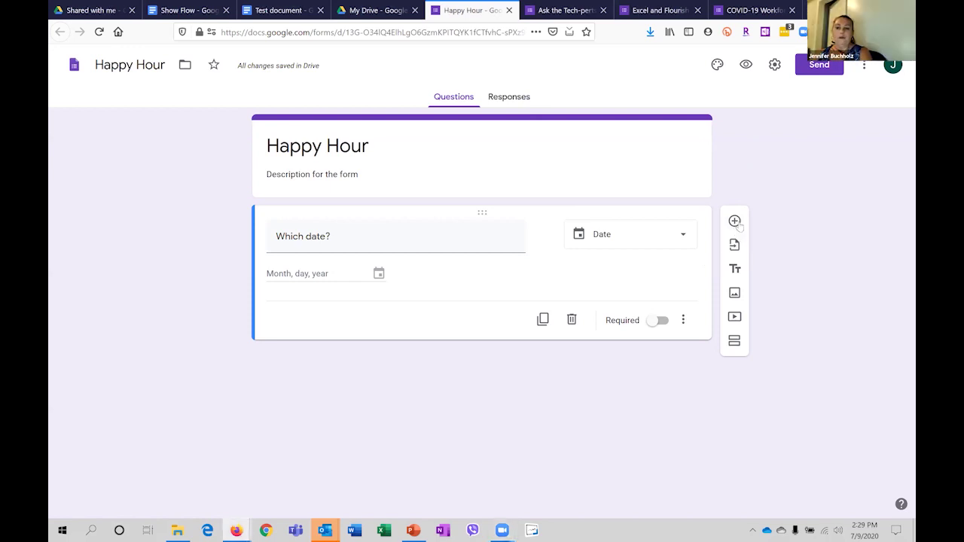
Add a required 'Name' short-answer question, then duplicate it and retitle the copy 'Favorite Drink?'.
left_click(736, 222)
type("Nan")
key("BackSpace")
type("me")
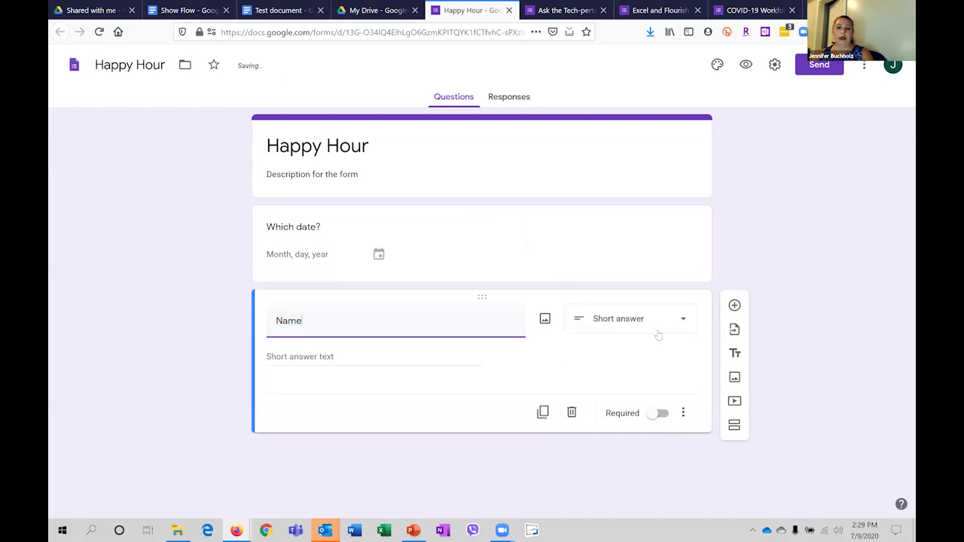
left_click(659, 414)
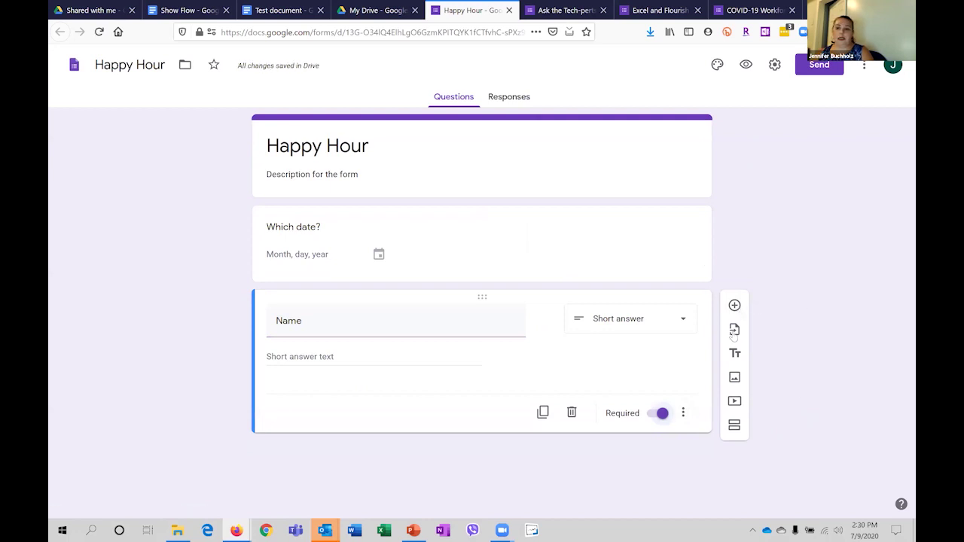
left_click(542, 414)
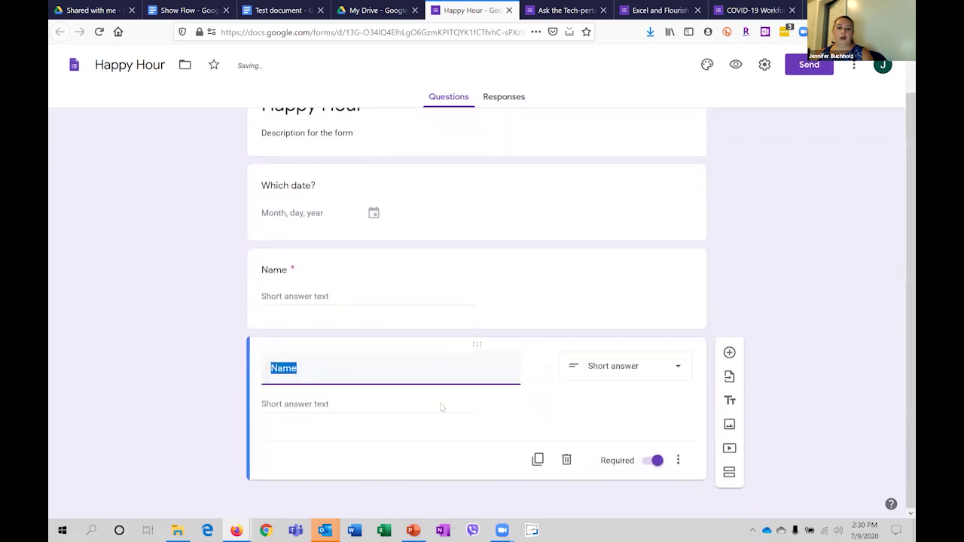
type("Favorite Drink?")
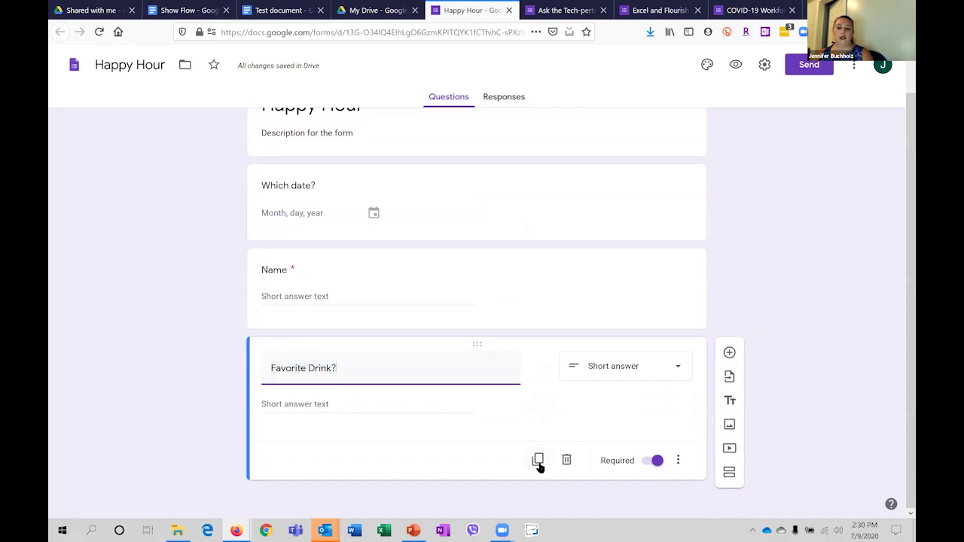
Keep 'Favorite Drink?' as Short answer and delete the 'Which date?' question.
left_click(658, 374)
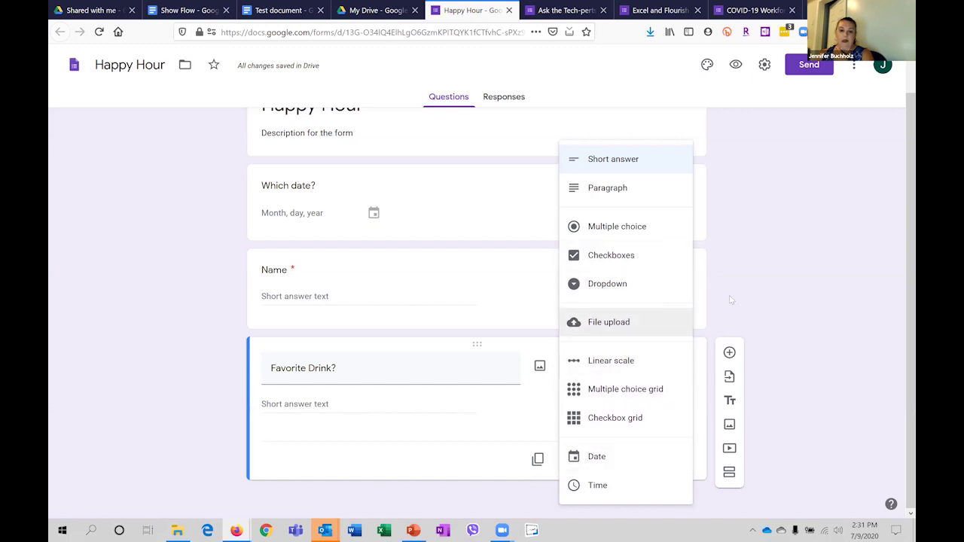
left_click(783, 329)
scroll(728, 339, "up", 2)
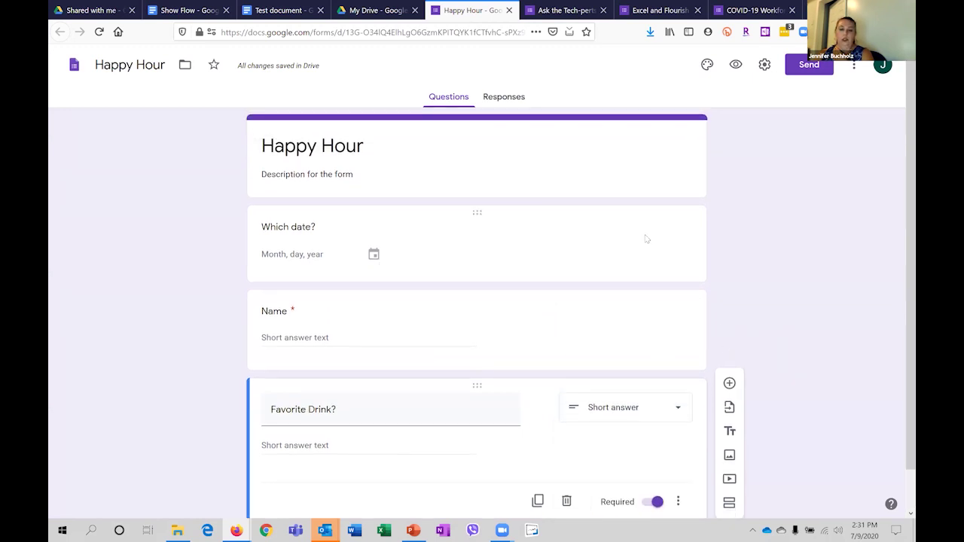
left_click(682, 224)
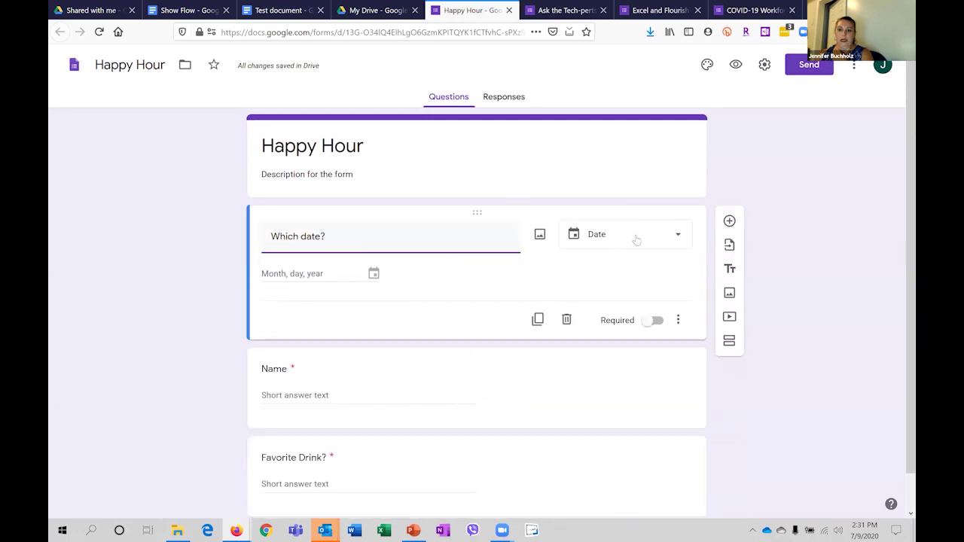
left_click(566, 320)
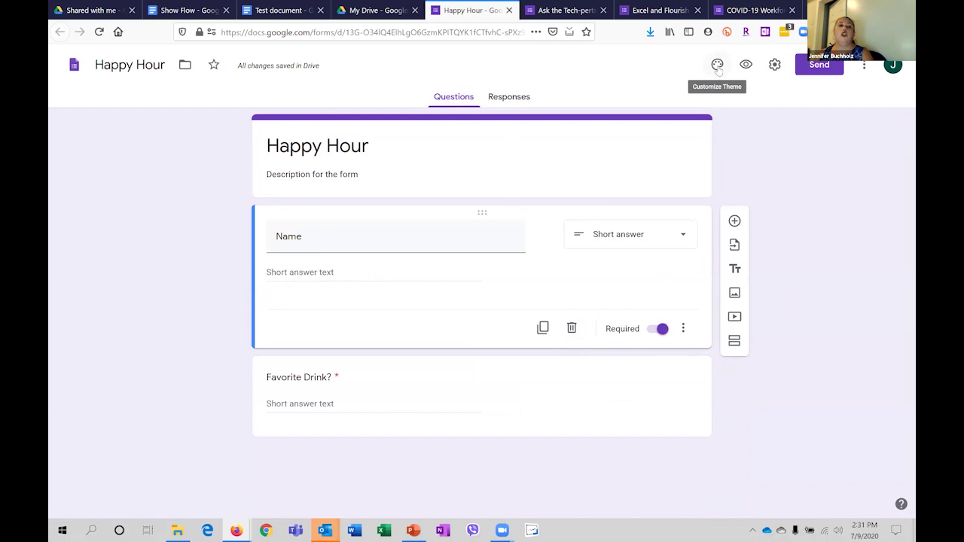
Switch the 'Happy Hour' theme colour from purple to blue and preview the respondent view.
left_click(717, 66)
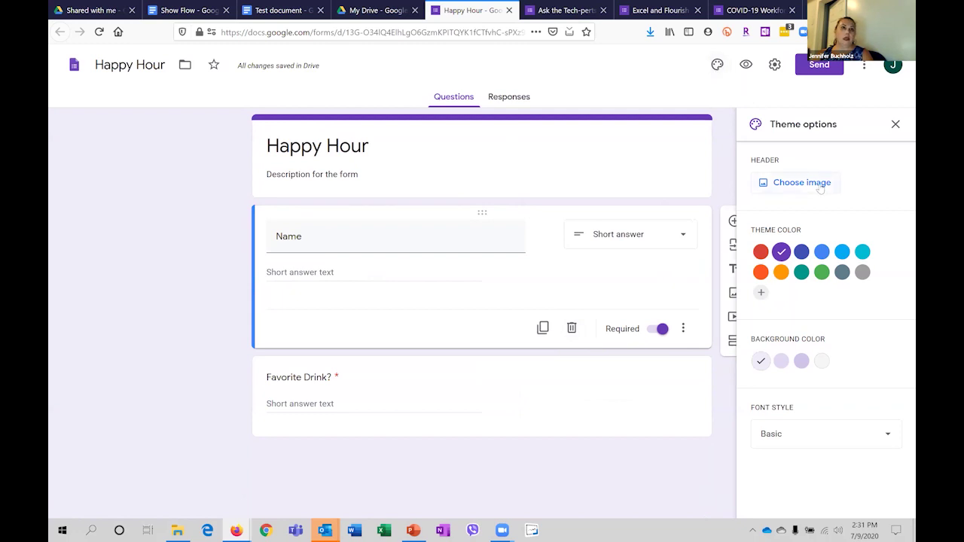
left_click(821, 251)
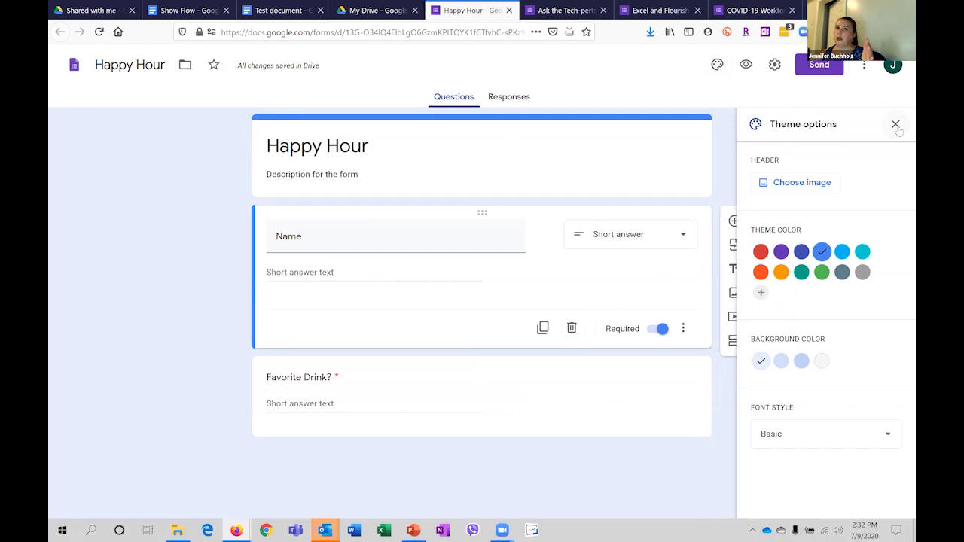
left_click(895, 125)
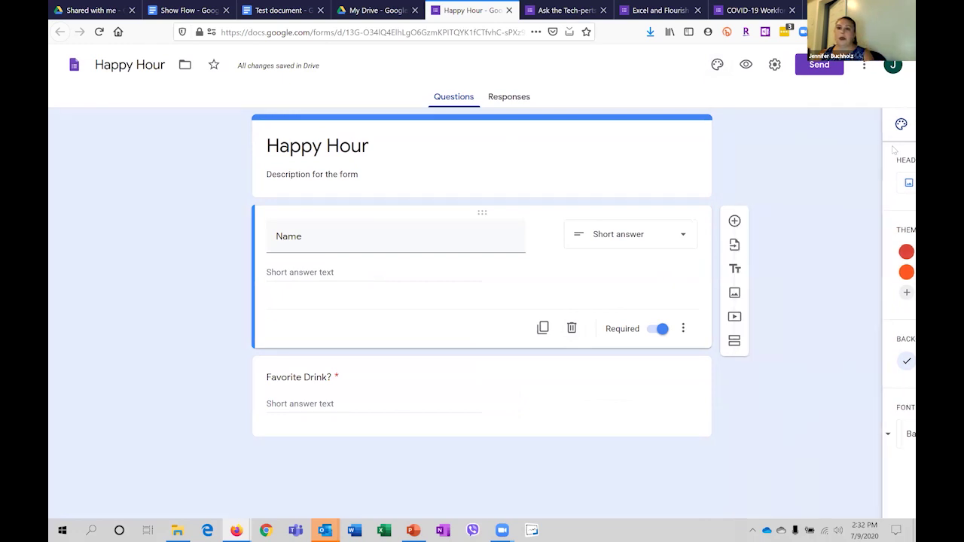
left_click(745, 67)
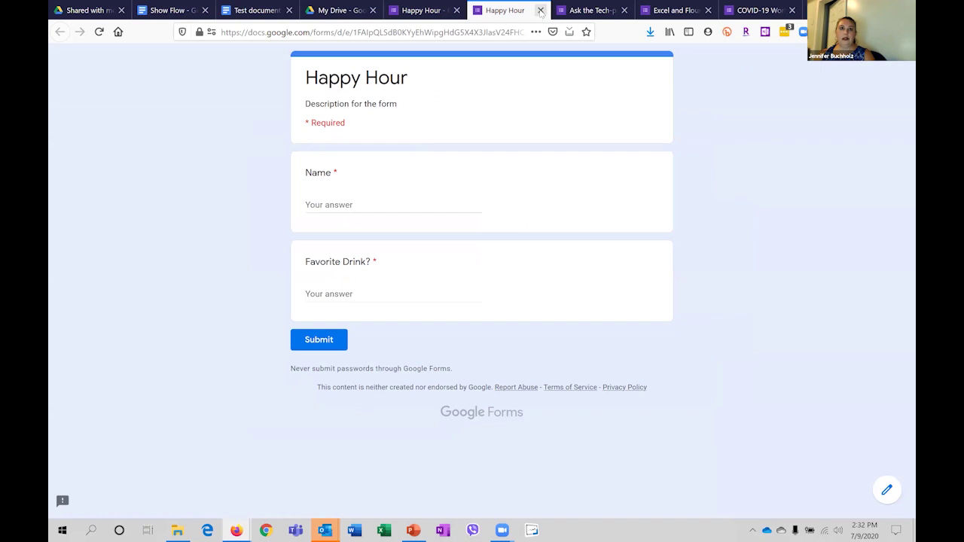
Leave the 'Happy Hour' preview and bring up its Settings dialog.
left_click(539, 11)
left_click(775, 65)
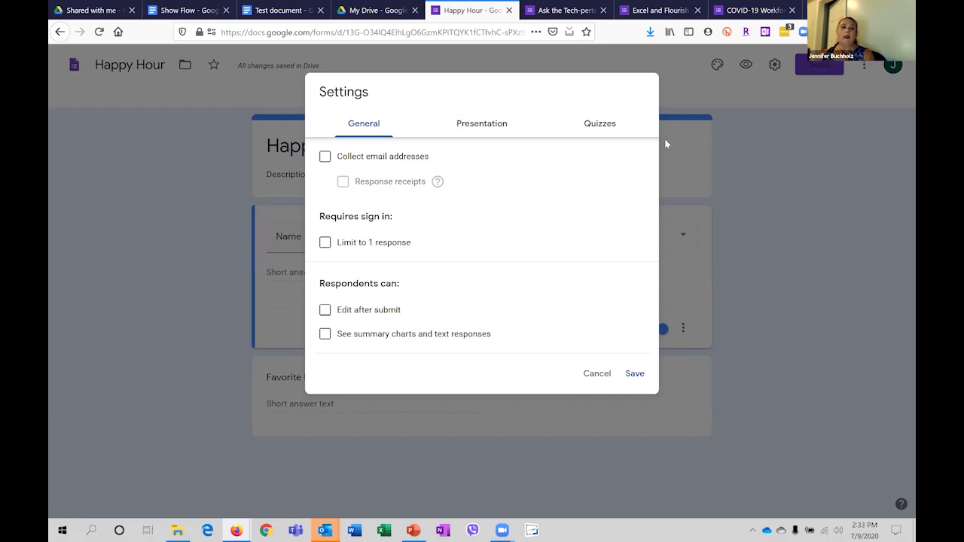
left_click(324, 158)
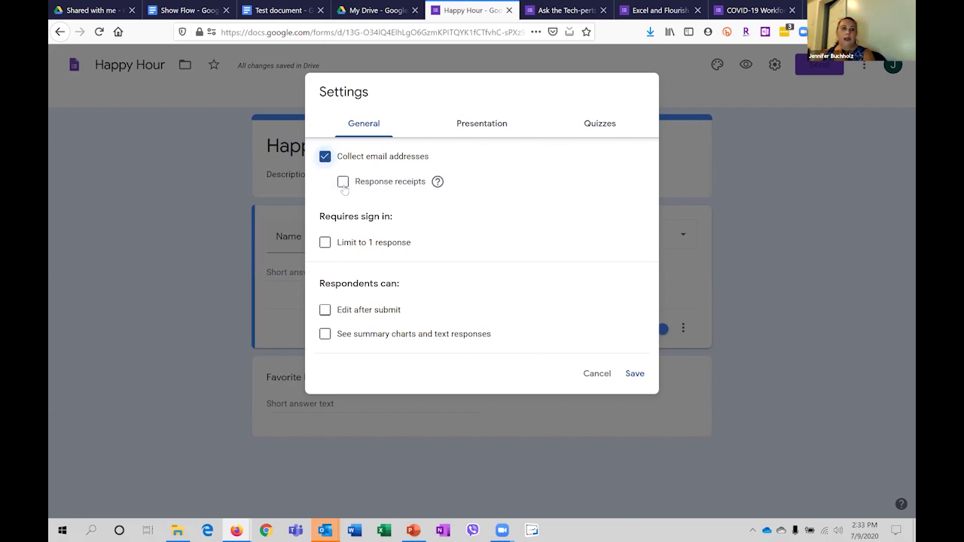
left_click(325, 243)
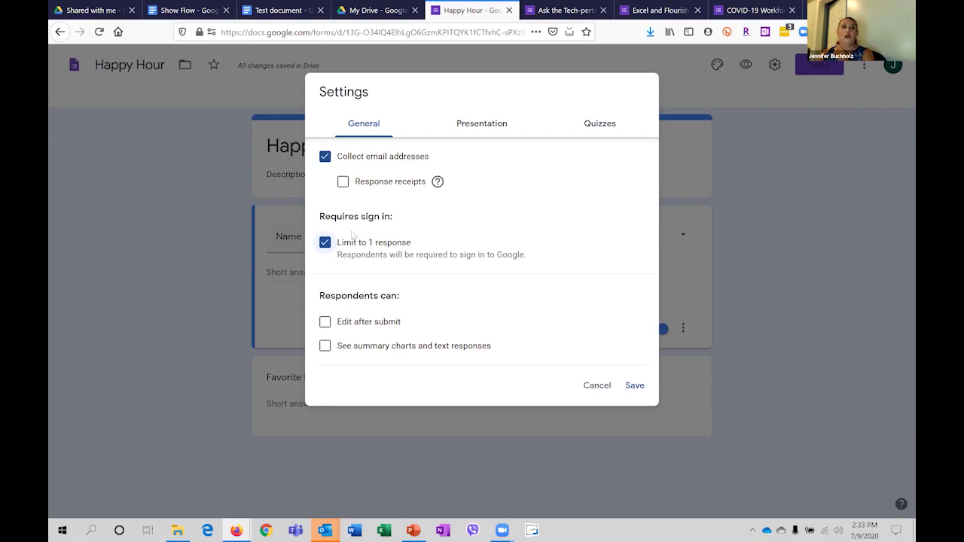
left_click(324, 156)
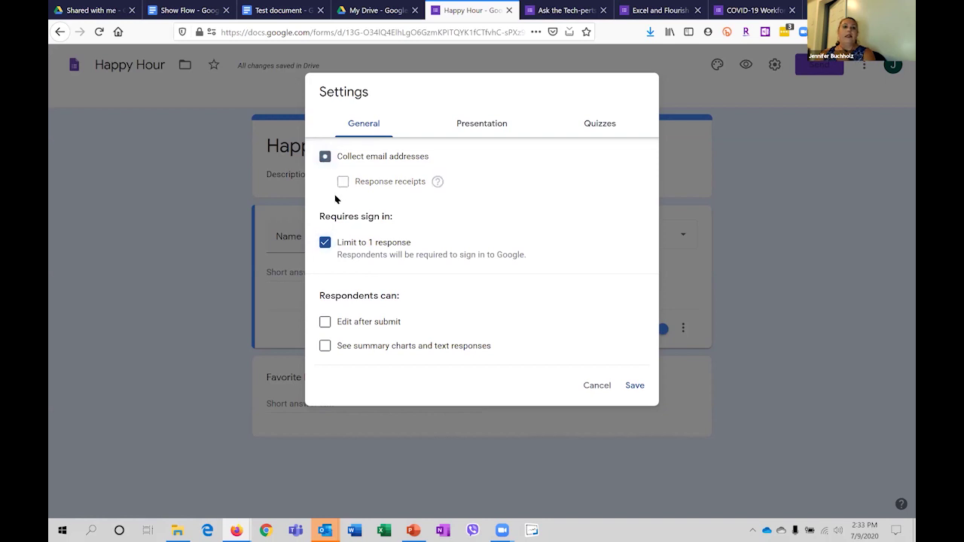
left_click(325, 242)
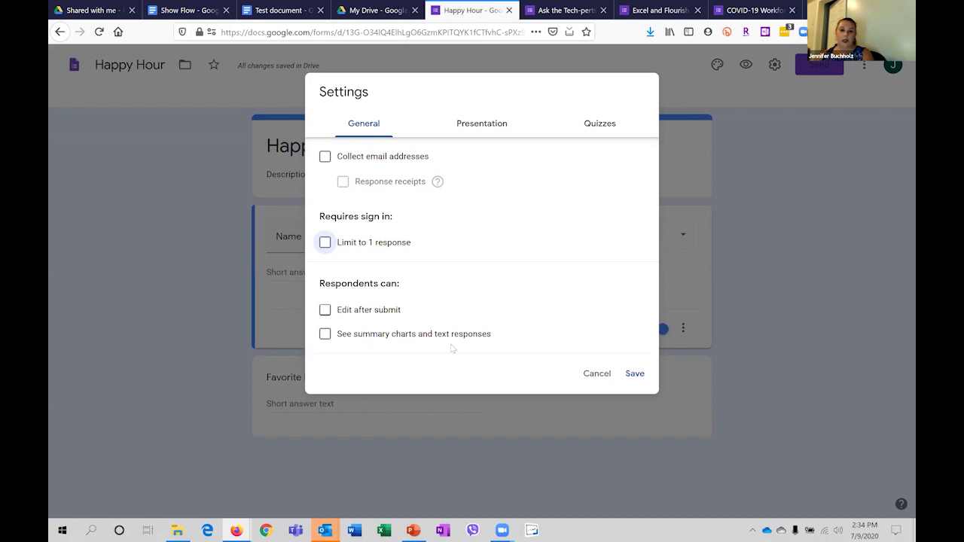
Look over the Presentation and Quizzes settings, then cancel out of Settings unchanged.
left_click(488, 128)
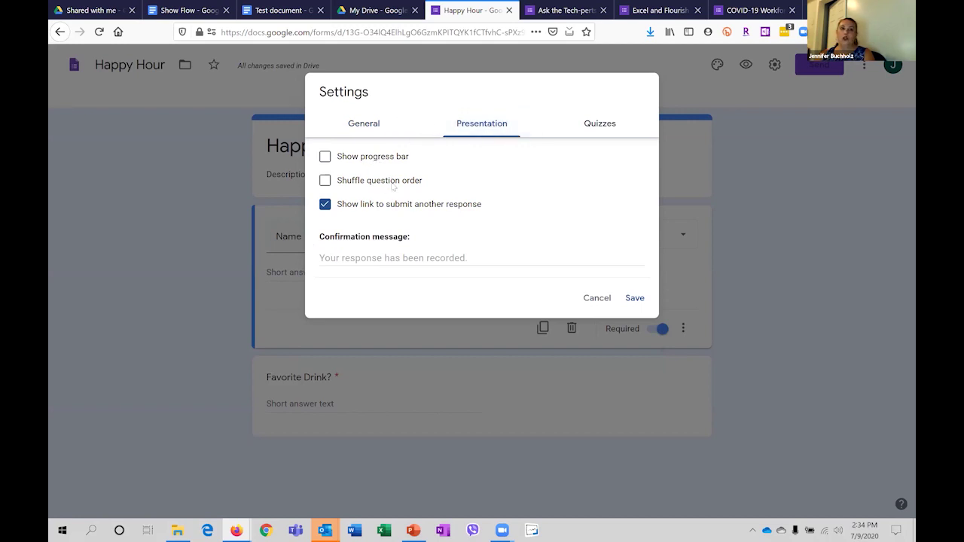
left_click(598, 125)
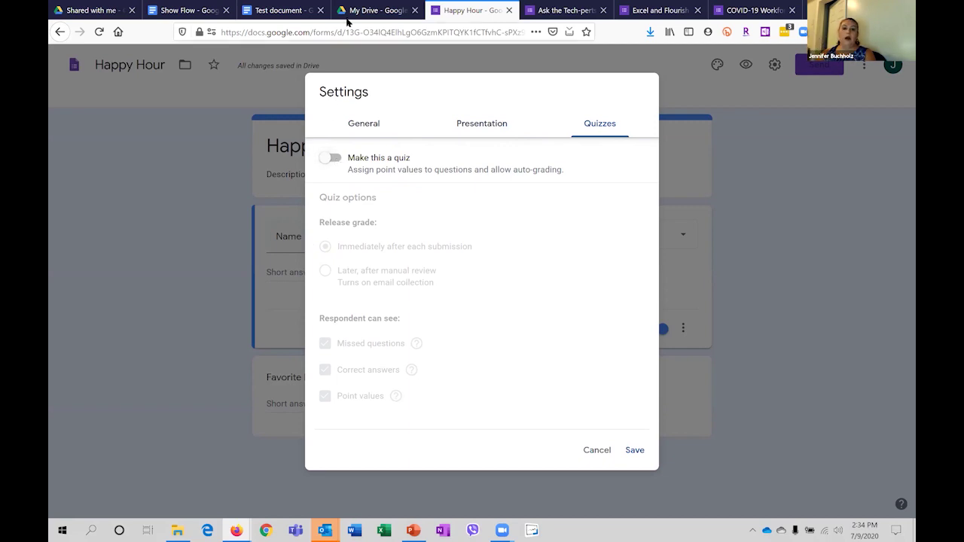
left_click(599, 451)
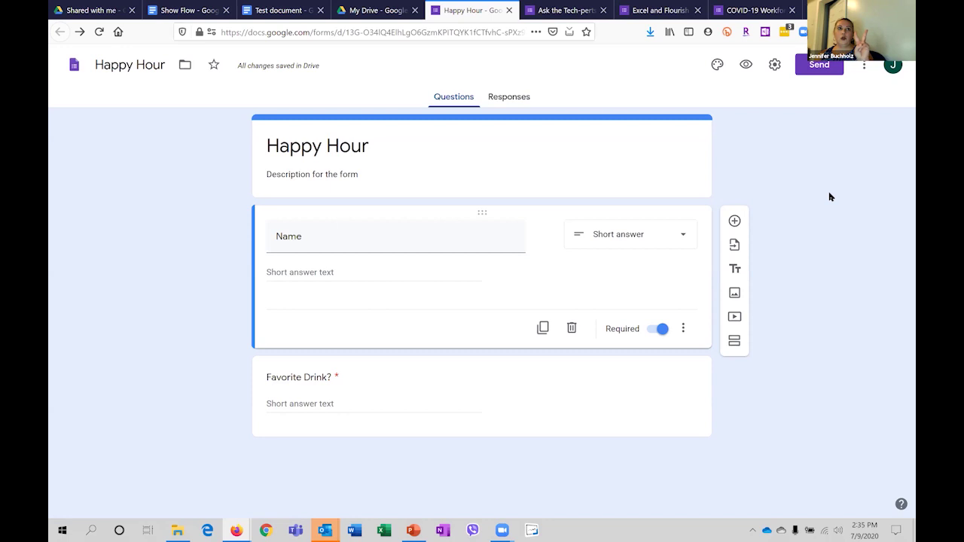
left_click(835, 71)
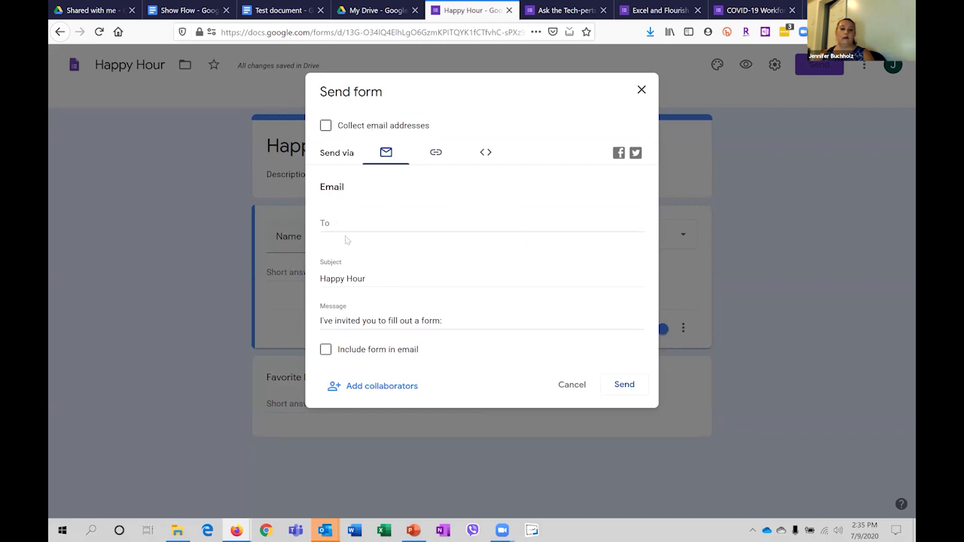
left_click(436, 152)
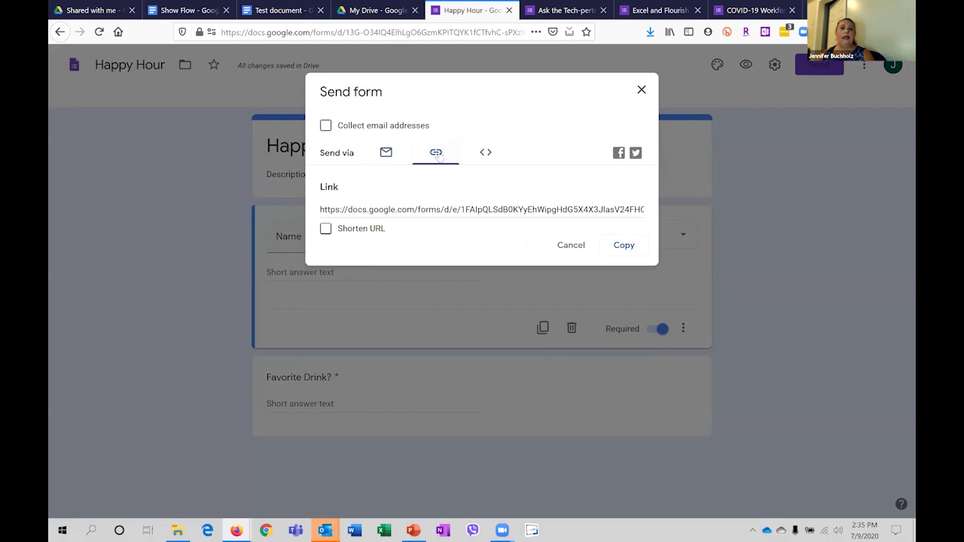
left_click(325, 228)
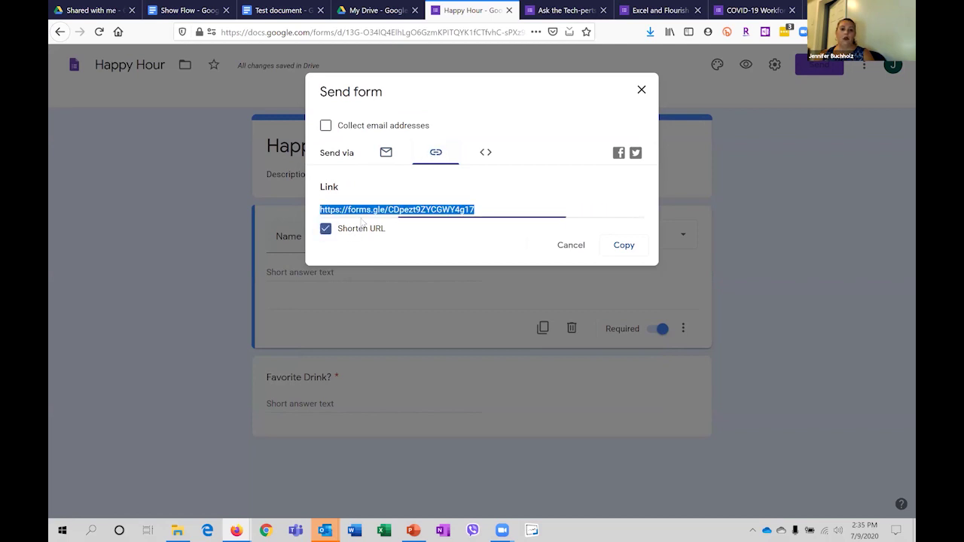
key("ctrl+c")
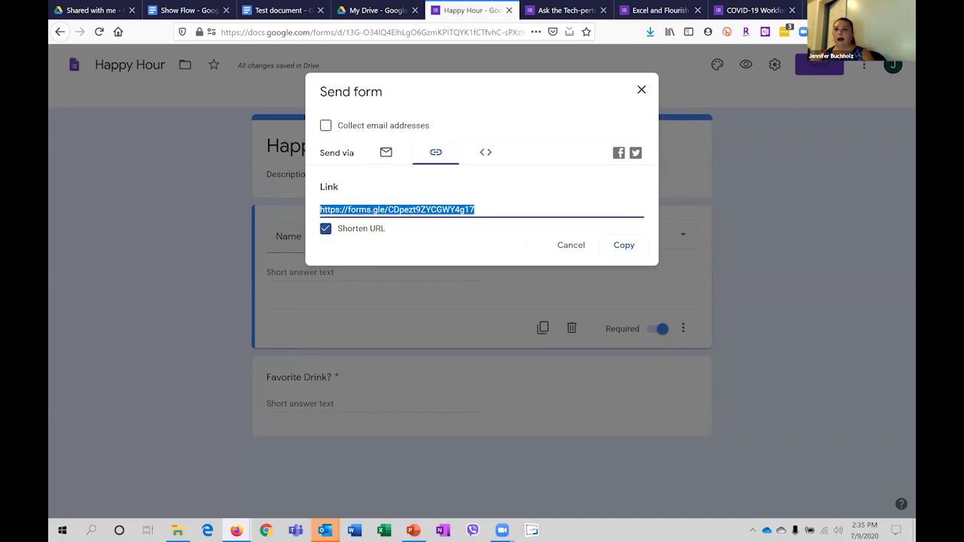
key("alt+Tab")
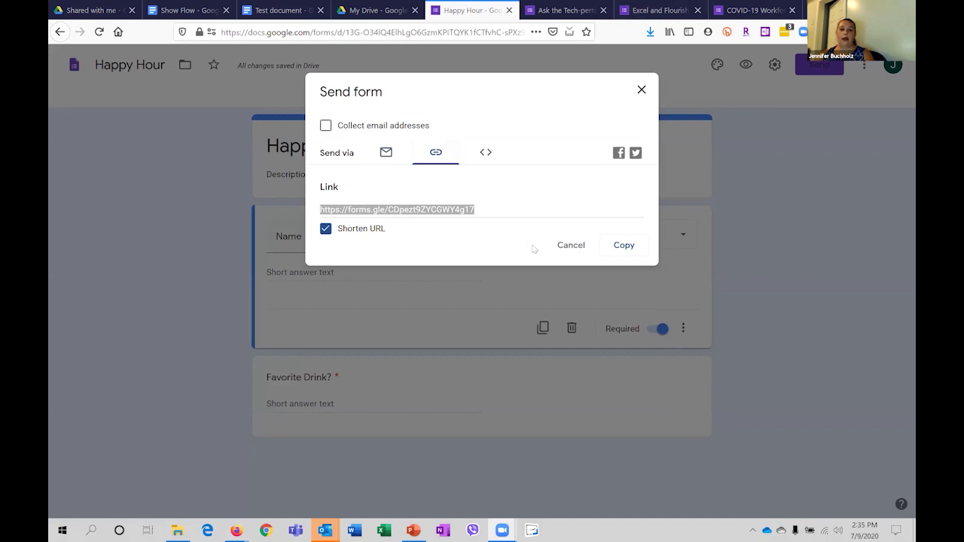
left_click(572, 245)
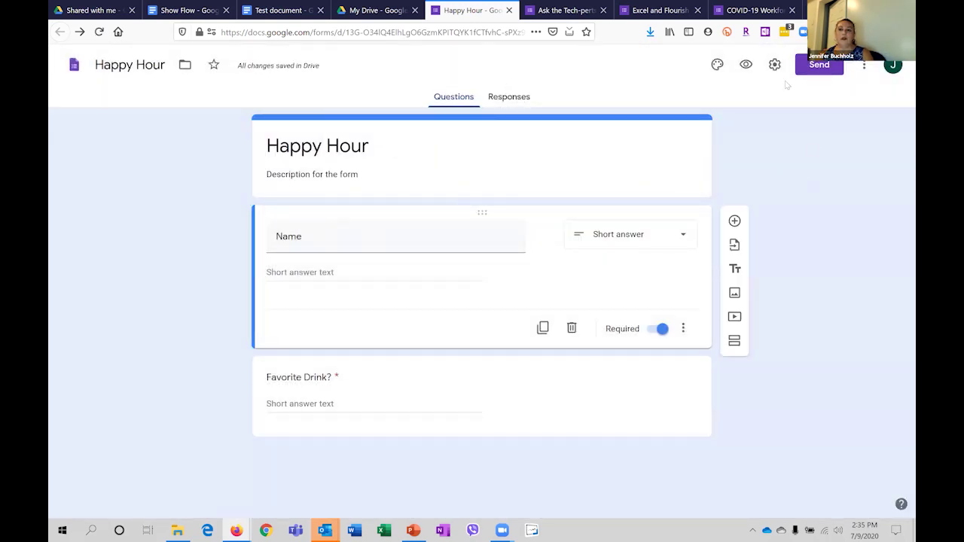
Set the Happy Hour form's collaborator link to Anyone with the link as Editor.
left_click(828, 71)
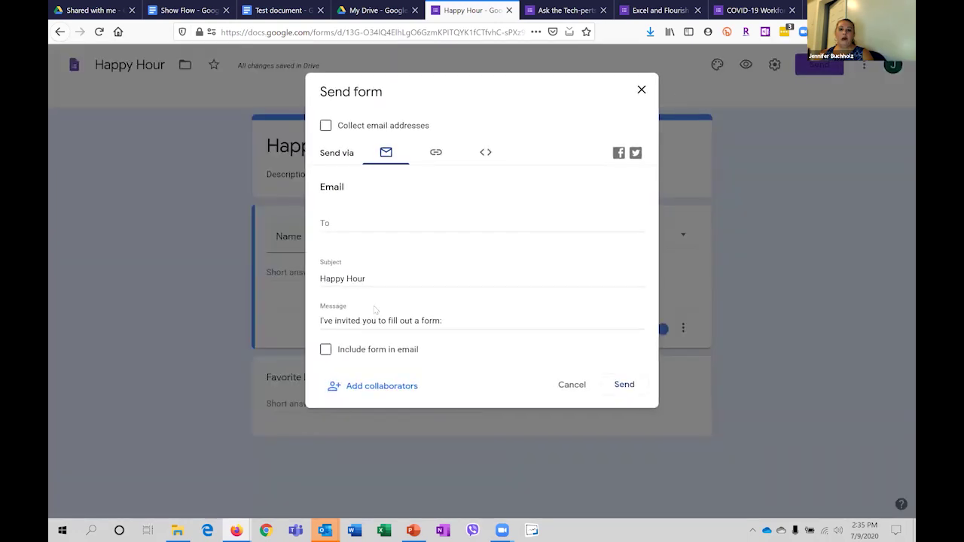
left_click(382, 385)
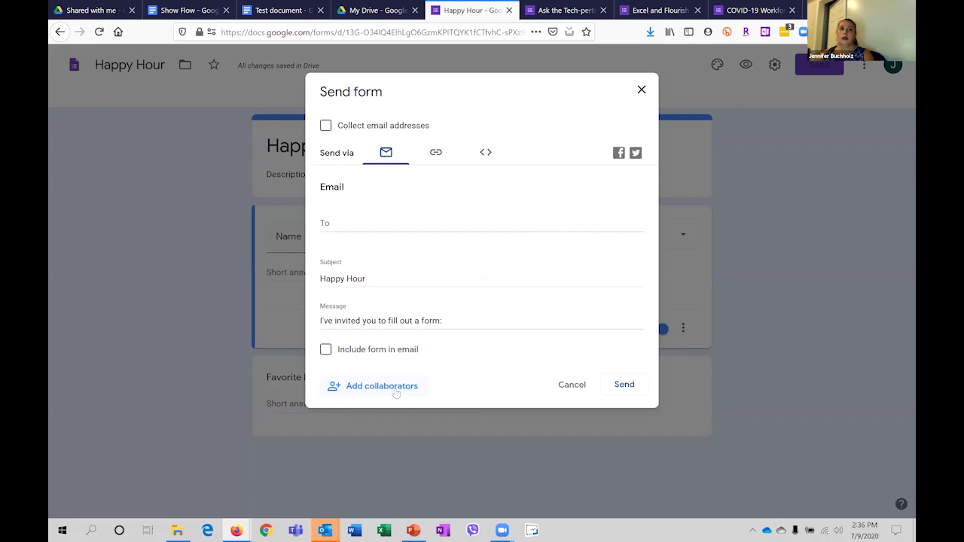
left_click(395, 391)
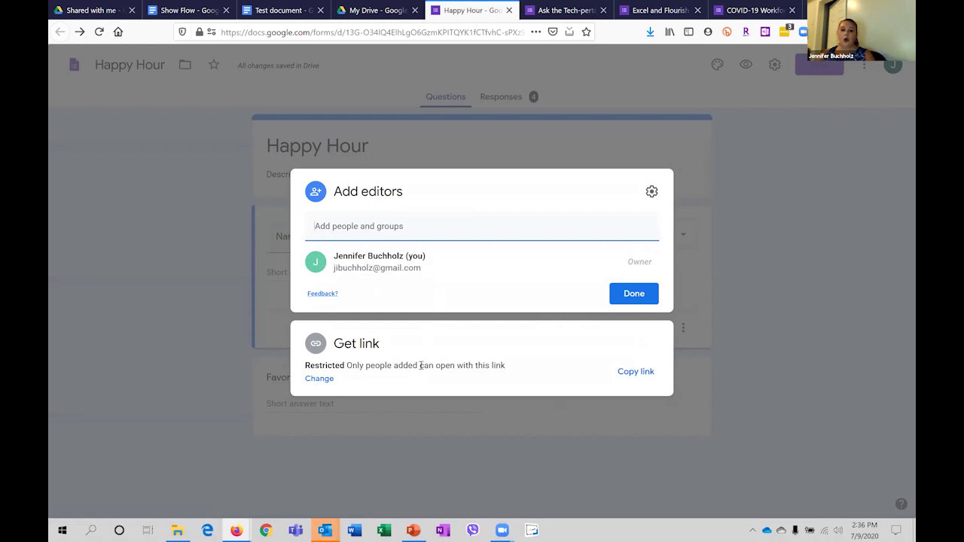
left_click(467, 365)
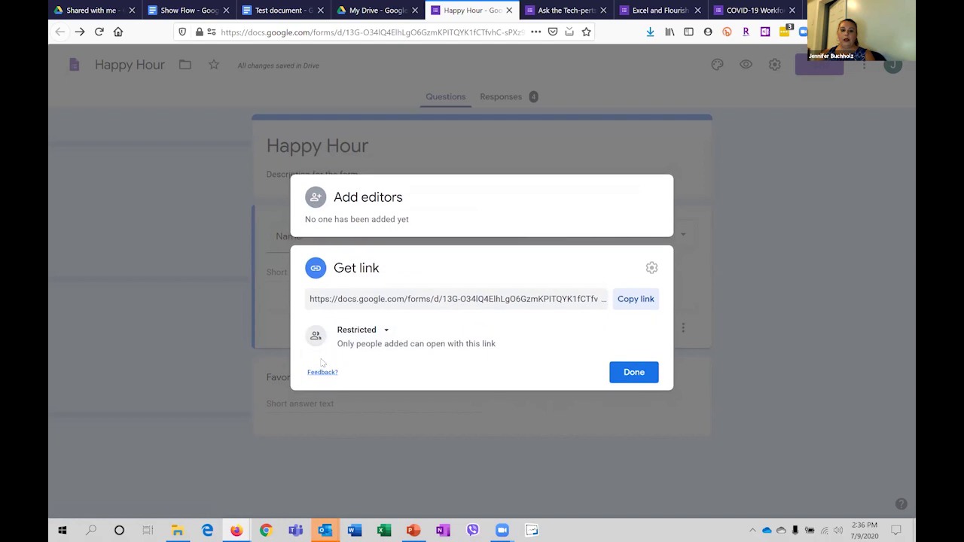
left_click(370, 333)
left_click(401, 384)
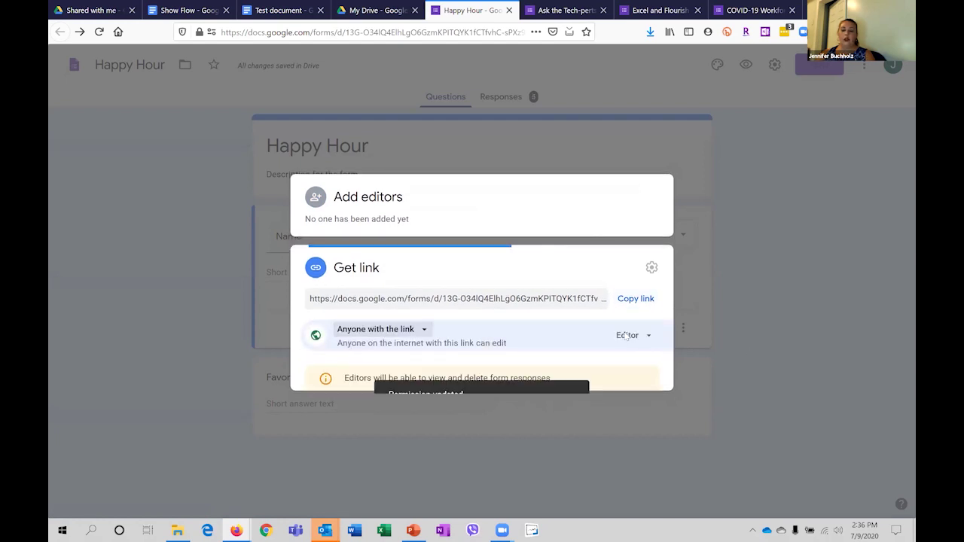
left_click(629, 317)
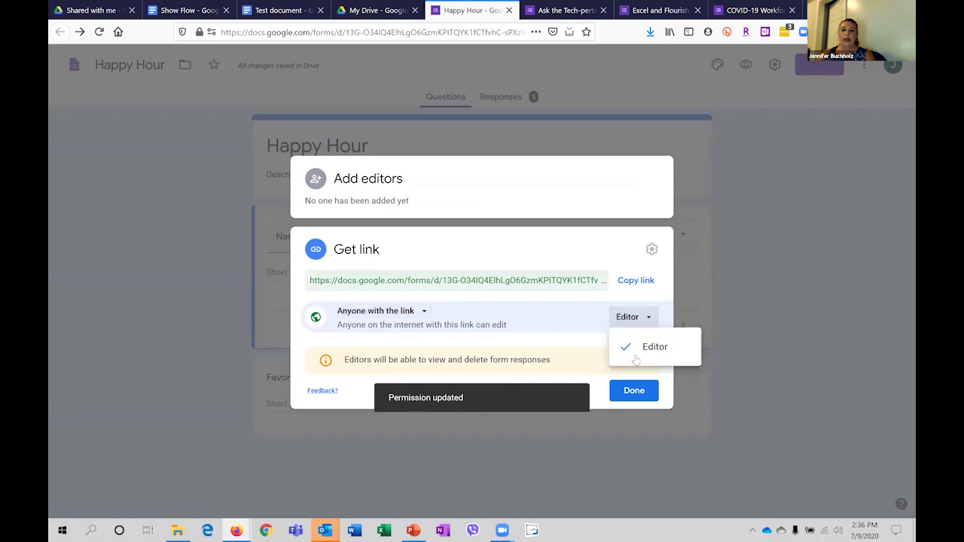
left_click(611, 256)
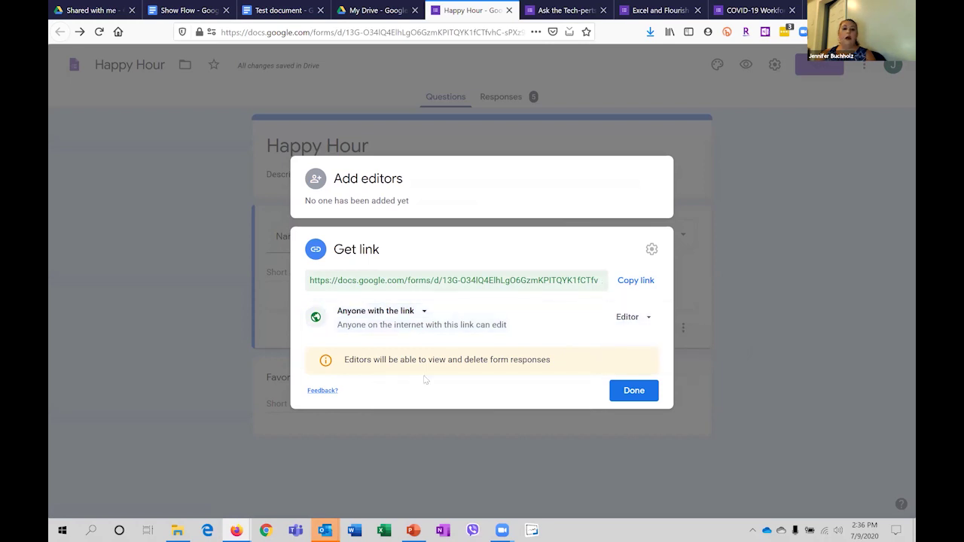
left_click(633, 390)
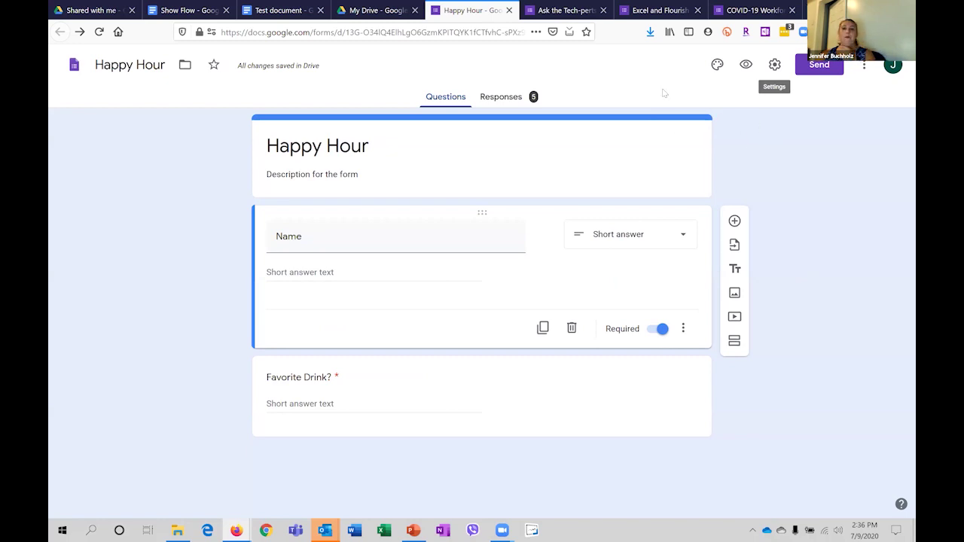
Open the Ask the Tech-perts form and scroll through its respondent preview.
left_click(540, 12)
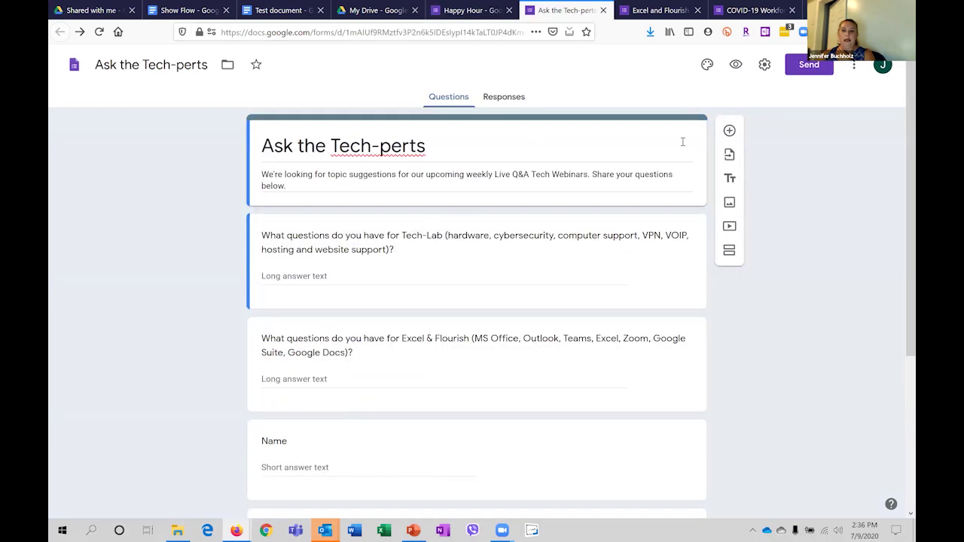
left_click(736, 64)
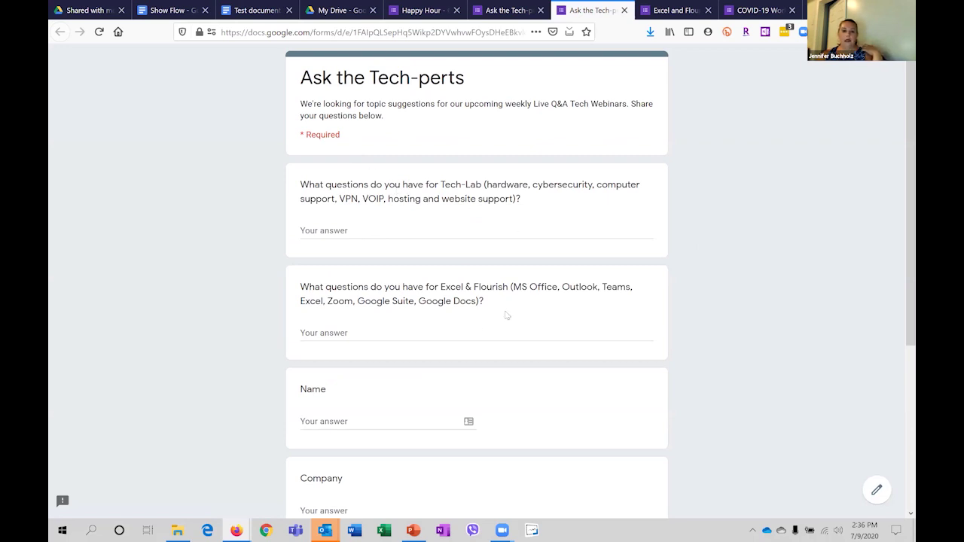
scroll(477, 312, "down", 3)
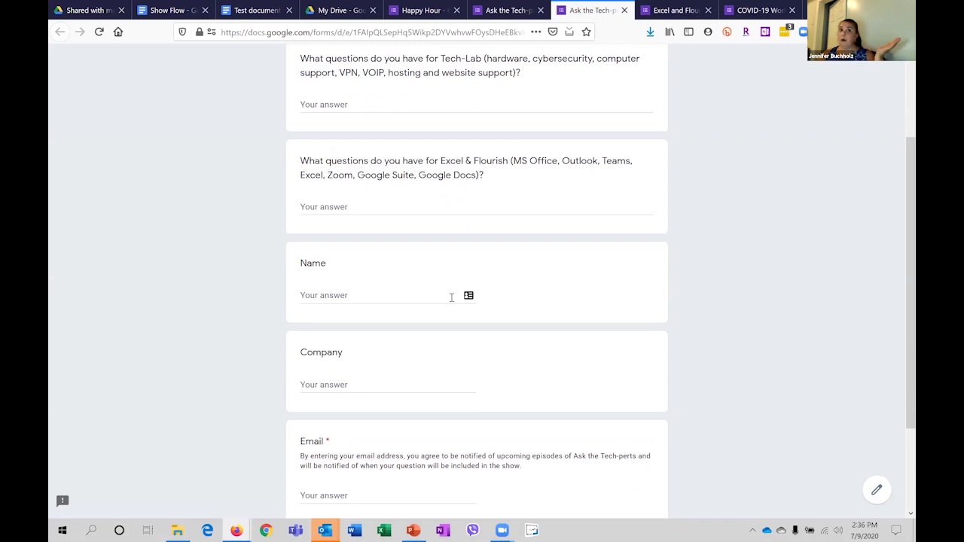
scroll(450, 290, "down", 3)
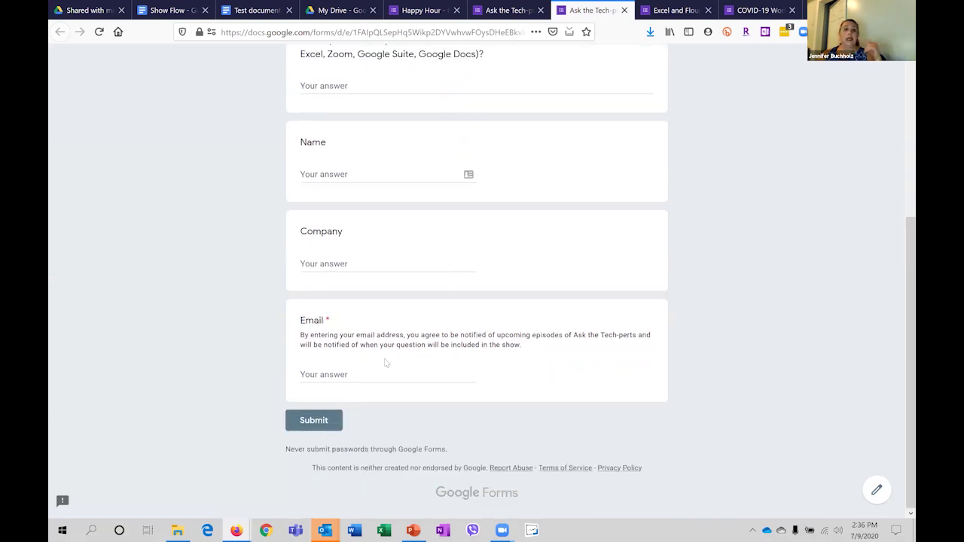
Inspect the required Email question, then return to the editor and the training feedback form.
left_click(349, 375)
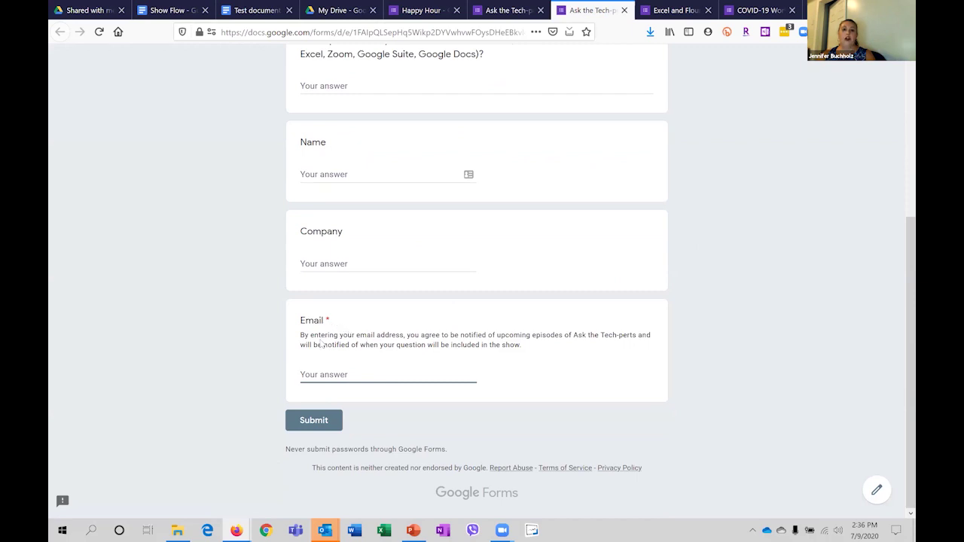
left_click_drag(472, 347, 297, 335)
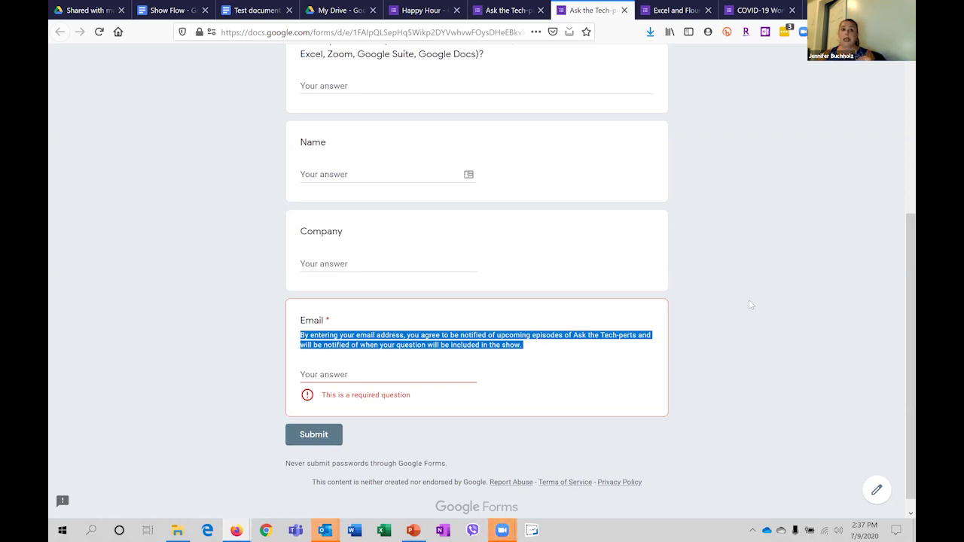
left_click(764, 277)
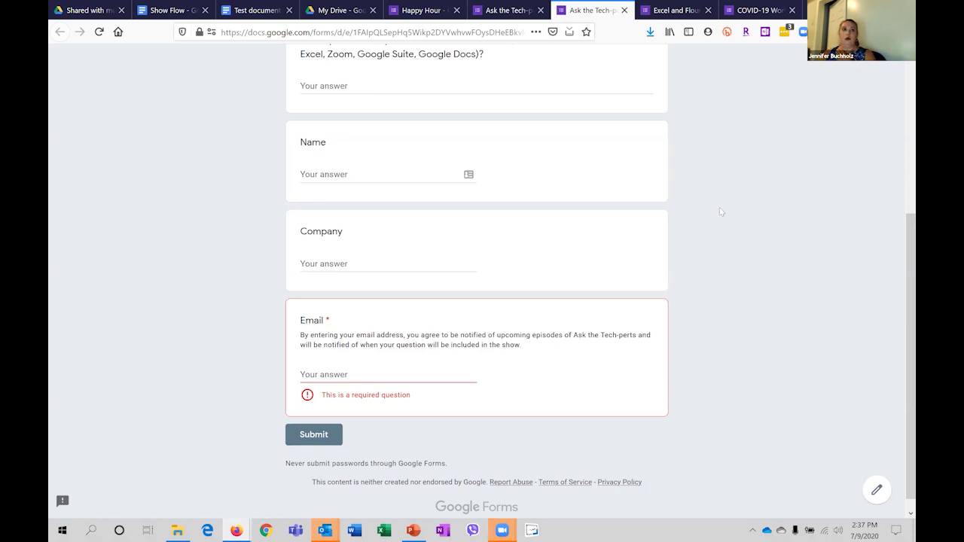
left_click(518, 12)
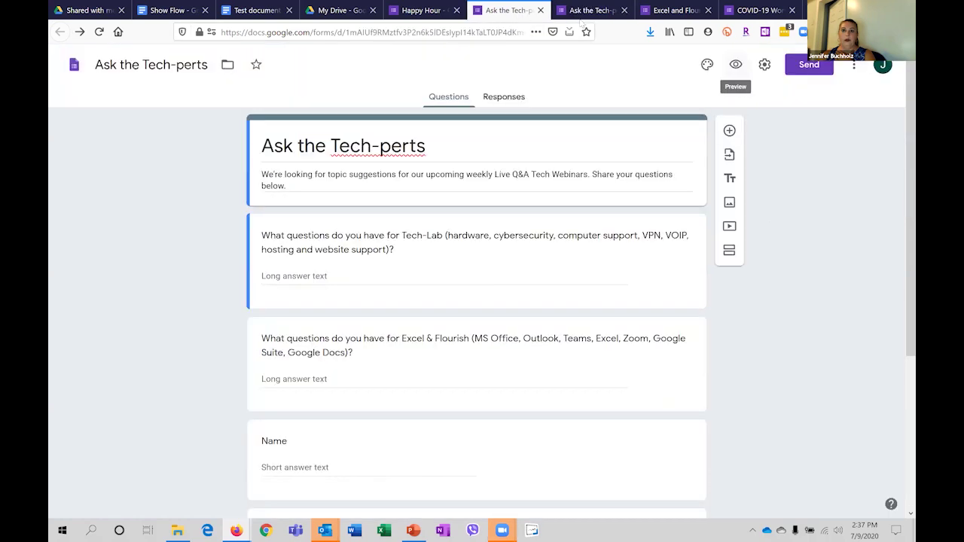
left_click(669, 10)
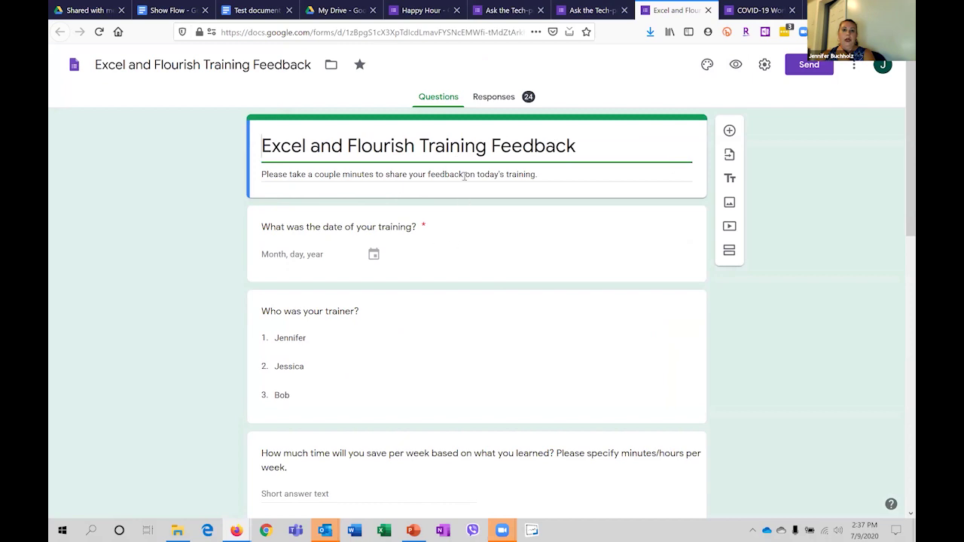
Scroll through the Excel and Flourish Training Feedback respondent preview, then return to its editor.
left_click(735, 64)
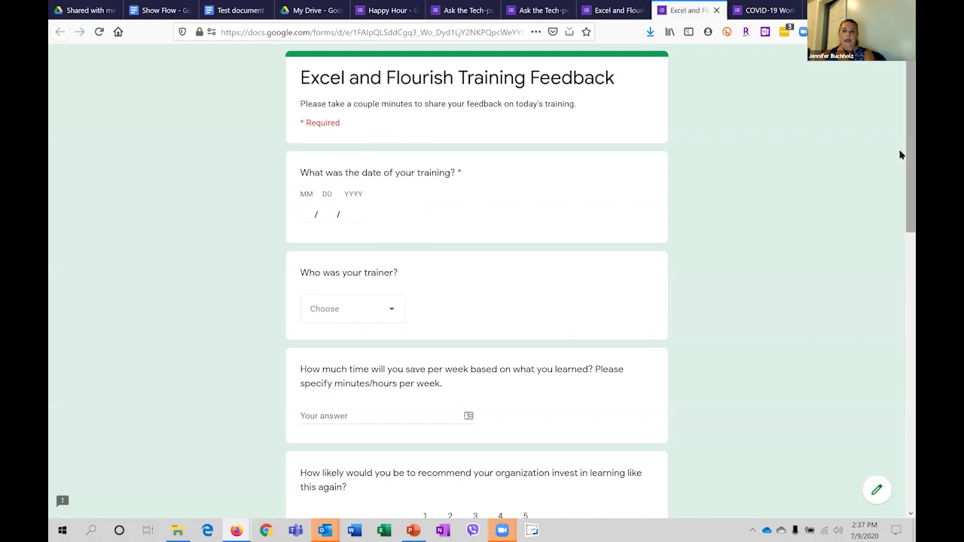
scroll(900, 182, "down", 1)
scroll(899, 181, "down", 3)
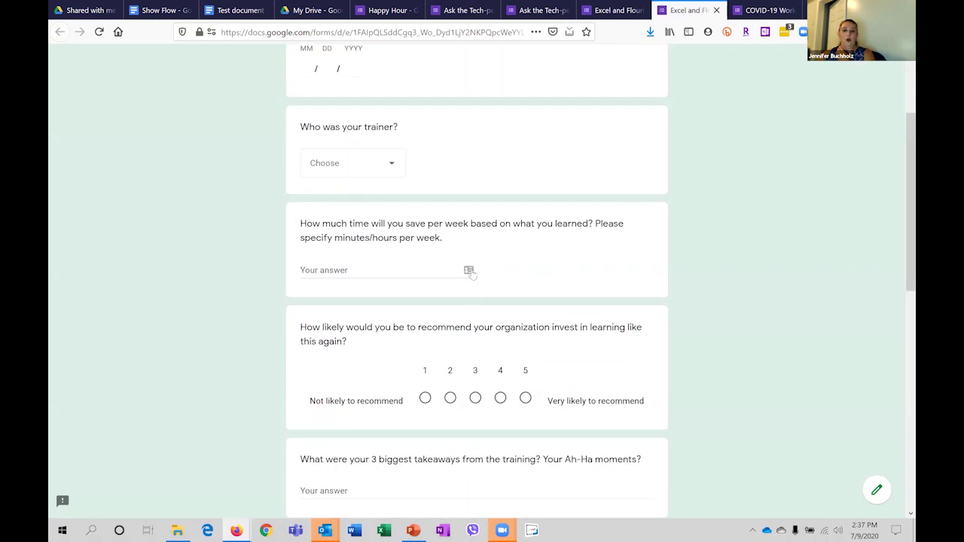
scroll(589, 361, "down", 5)
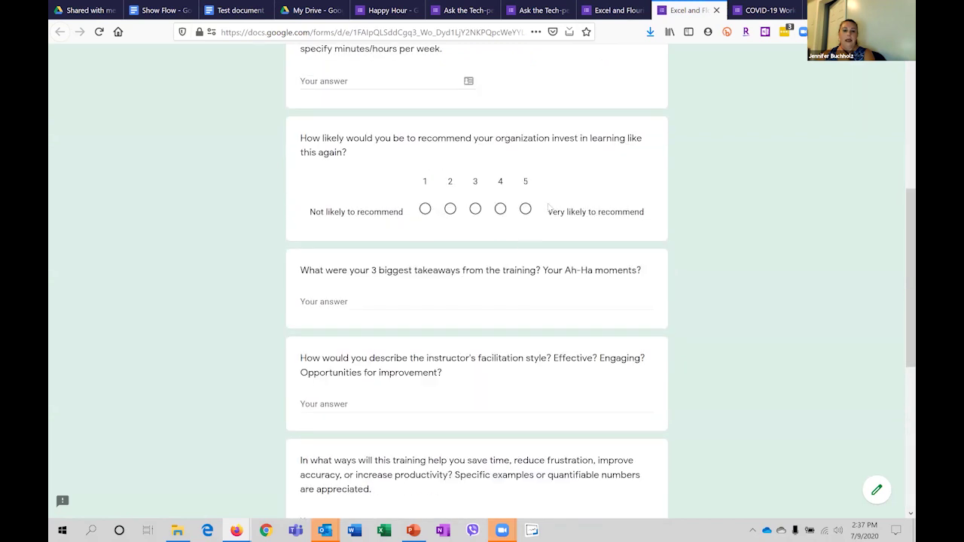
scroll(527, 295, "down", 6)
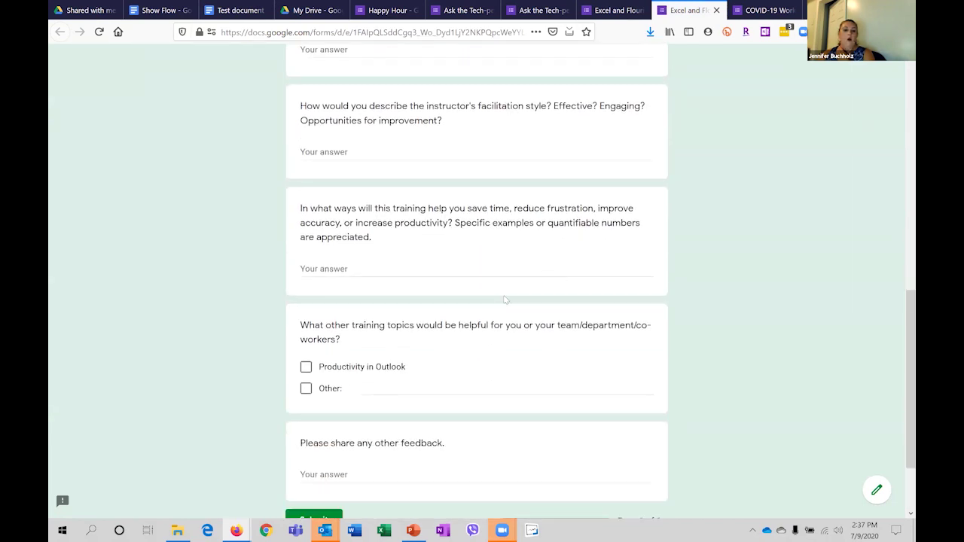
scroll(609, 352, "up", 20)
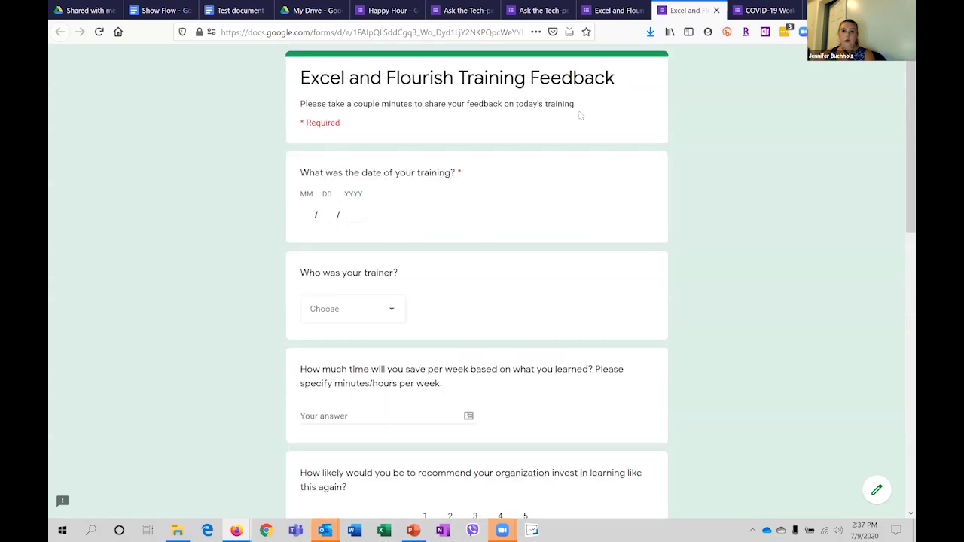
left_click(617, 10)
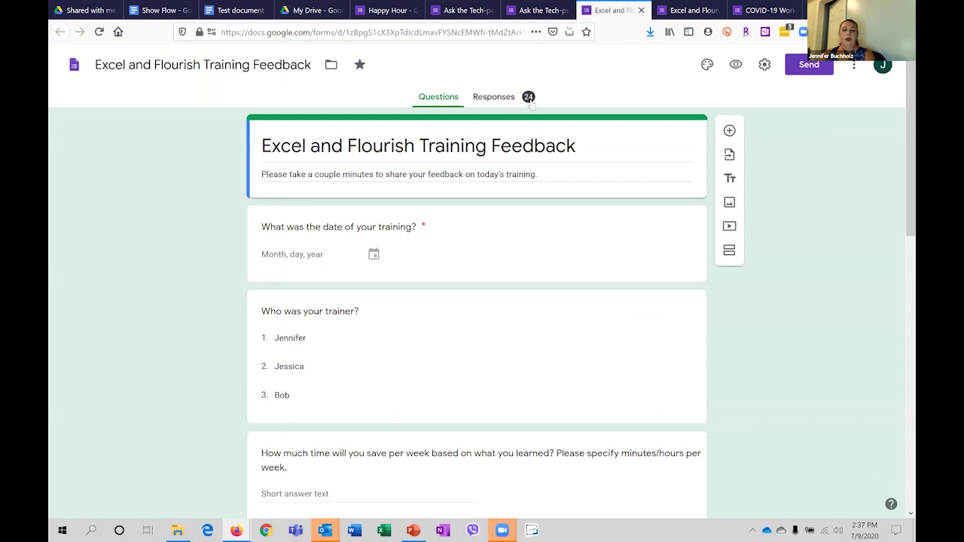
left_click(529, 100)
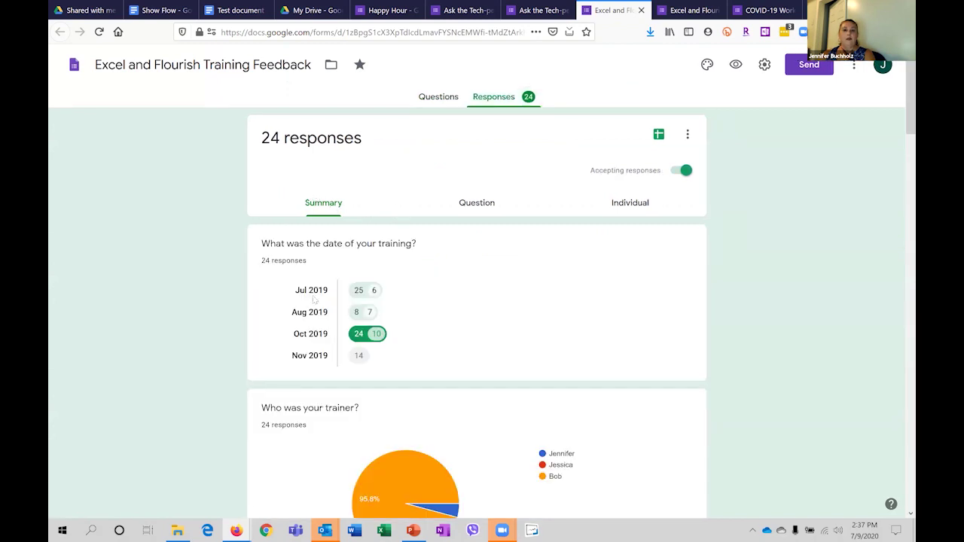
left_click_drag(900, 92, 899, 113)
Open the linked training feedback responses spreadsheet, then go back to the Happy Hour form.
left_click(658, 136)
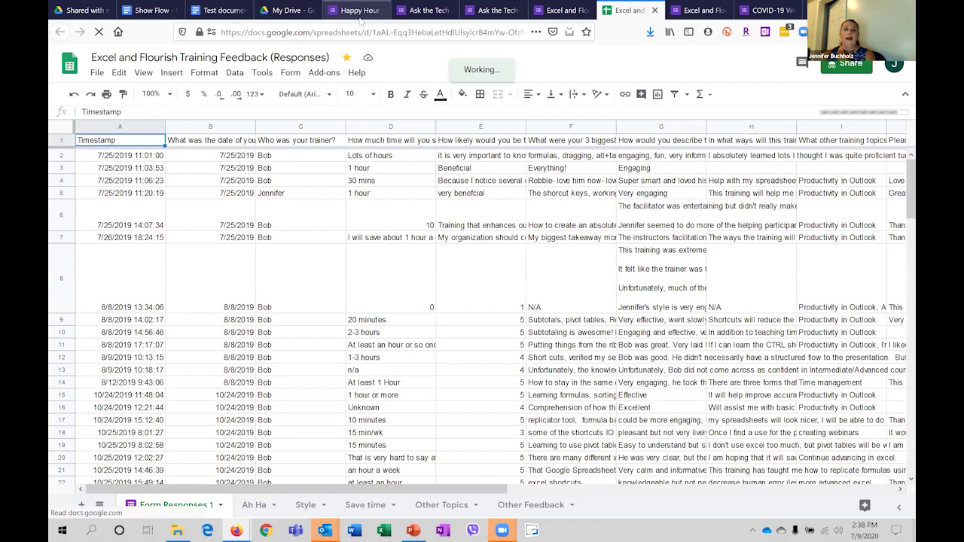
left_click(363, 14)
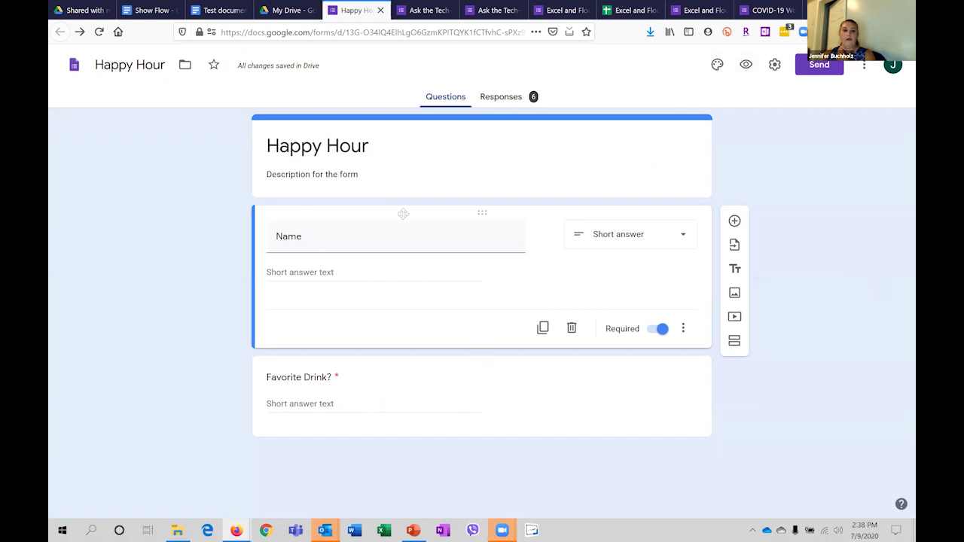
Review the six Happy Hour responses in Summary, Question and Individual views, then pick a Sheets destination.
left_click(502, 96)
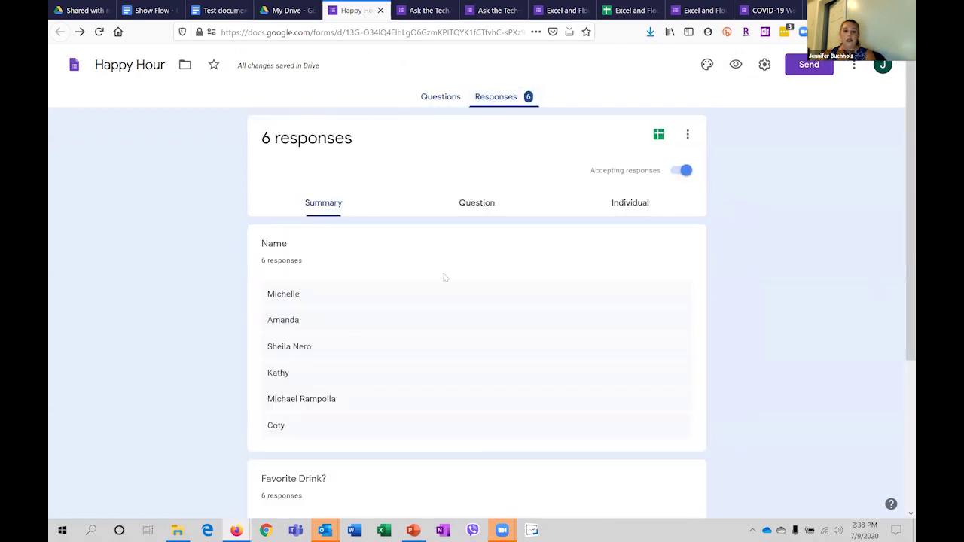
scroll(544, 339, "down", 3)
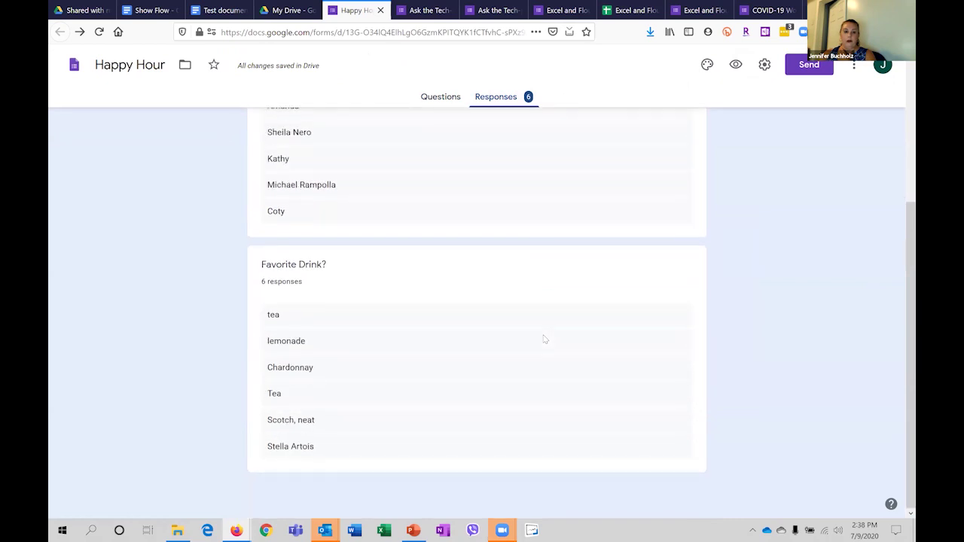
scroll(544, 339, "up", 3)
left_click(479, 205)
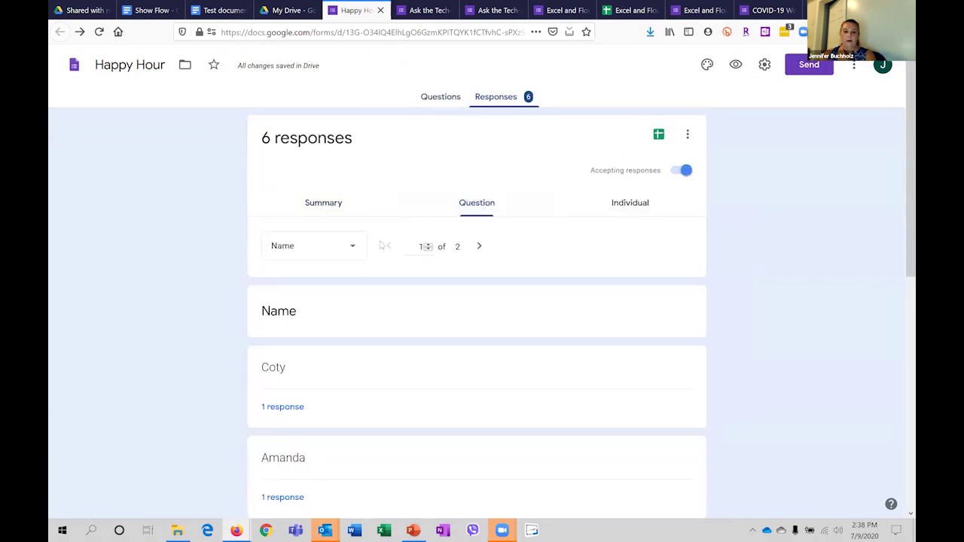
left_click(628, 211)
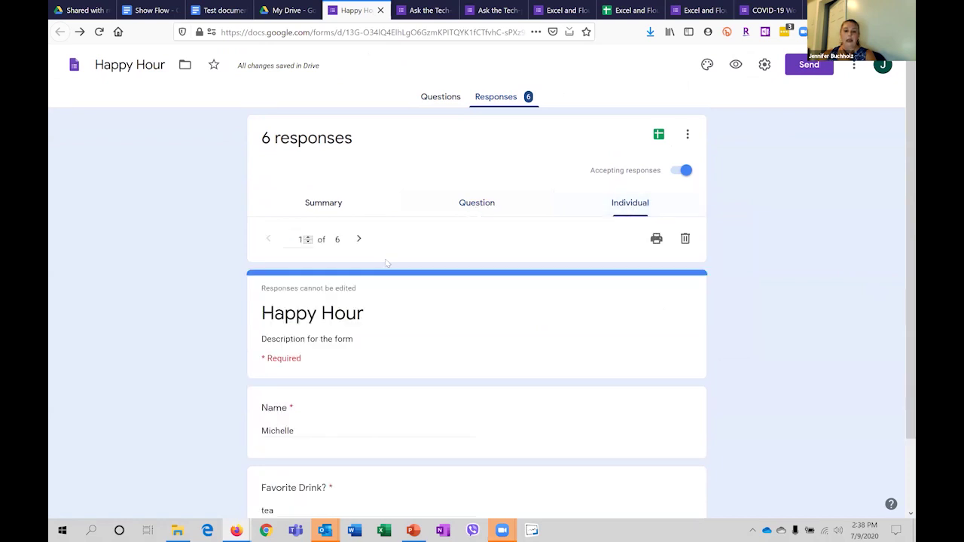
left_click(655, 139)
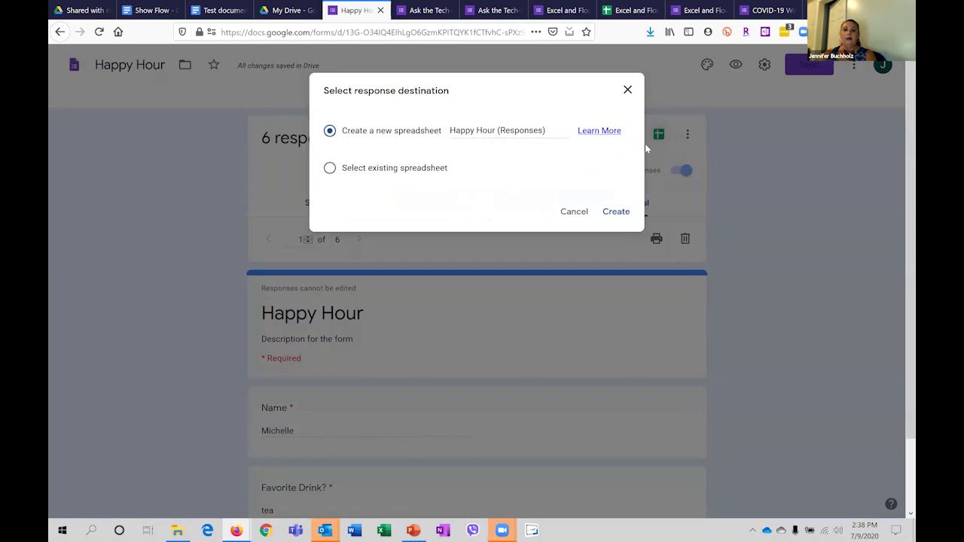
Create a new 'Happy Hour (Responses)' spreadsheet linked to the form.
left_click(608, 218)
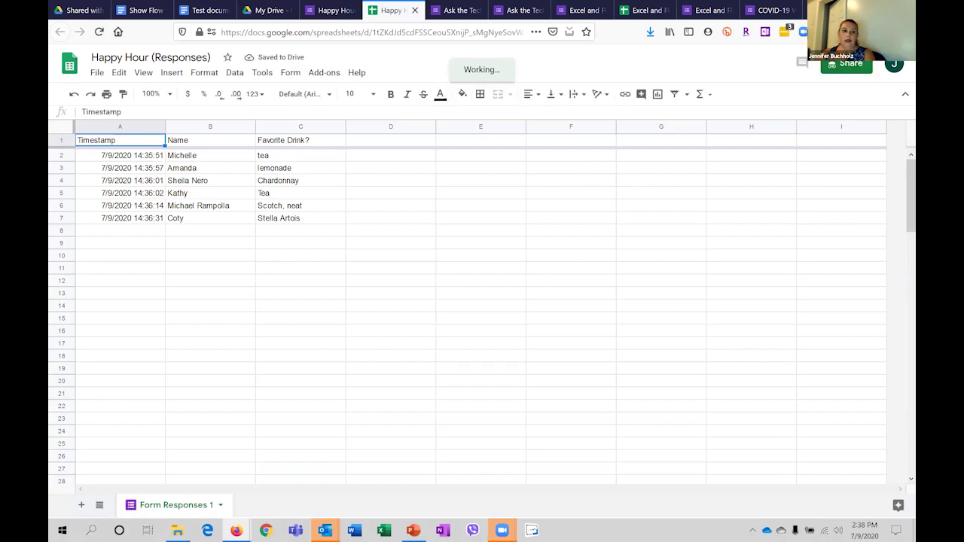
Switch to the COVID-19 Workforce Impact Assessment form.
left_click(761, 11)
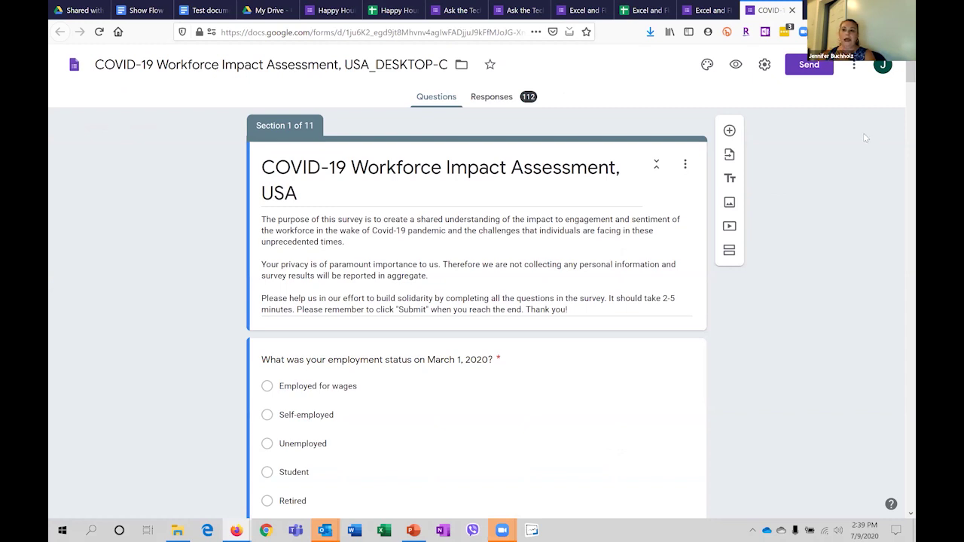
scroll(901, 78, "down", 1)
scroll(900, 79, "down", 2)
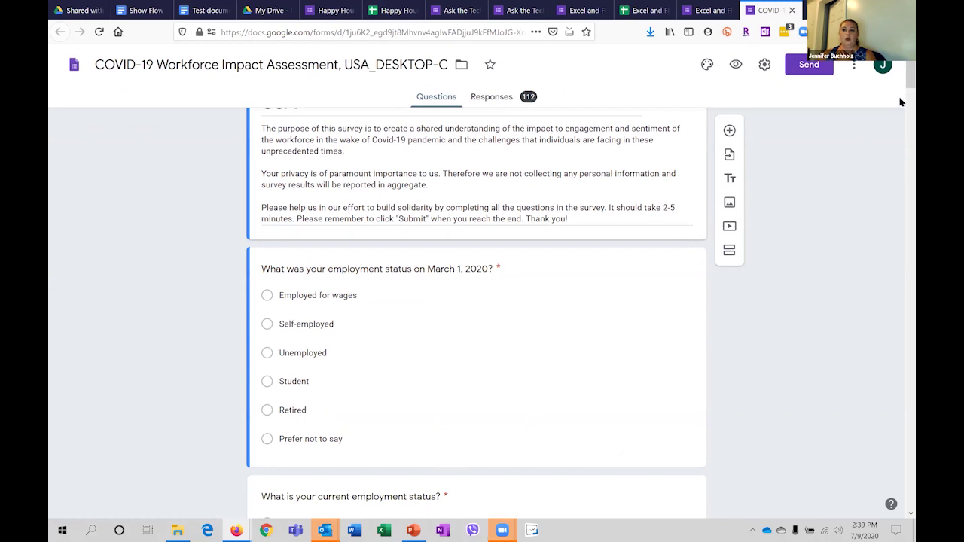
scroll(901, 91, "down", 5)
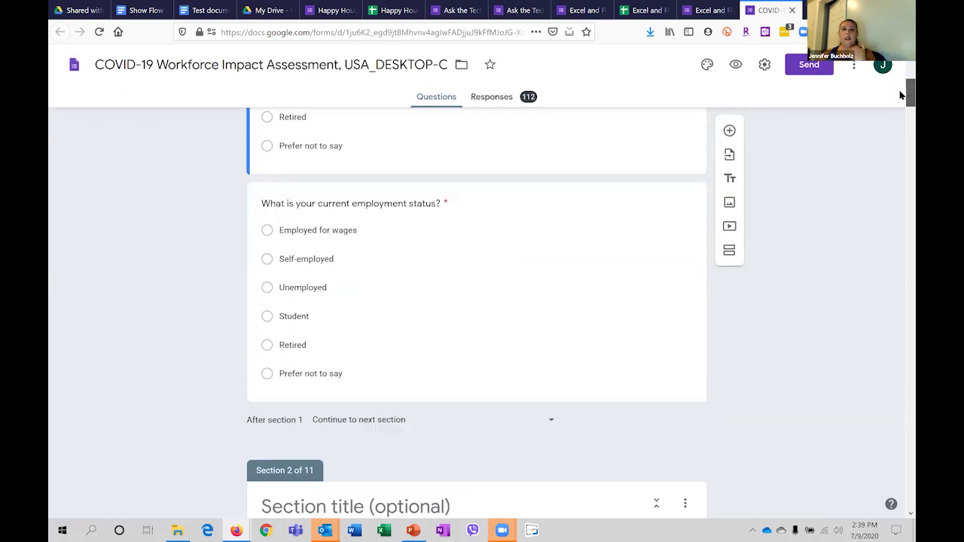
scroll(900, 106, "down", 4)
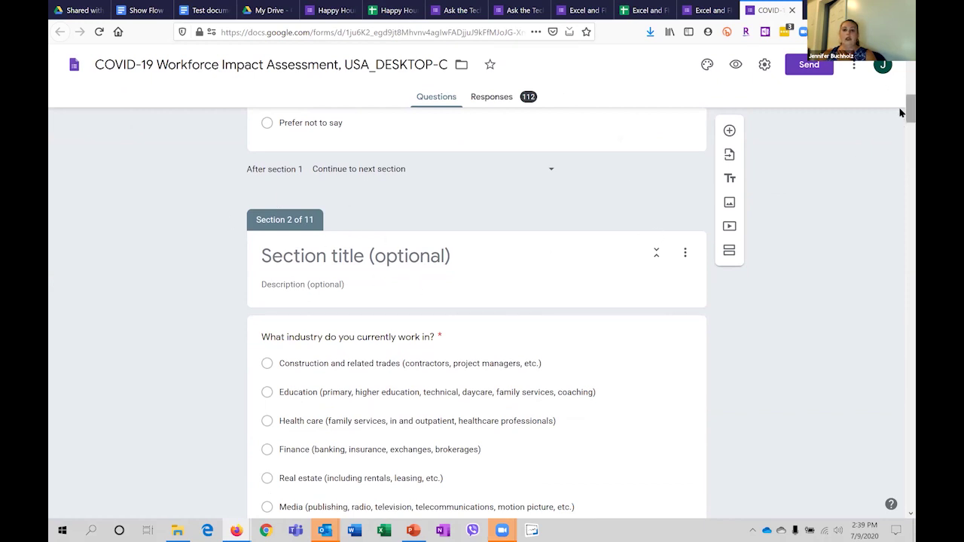
scroll(900, 136, "down", 10)
scroll(900, 166, "down", 10)
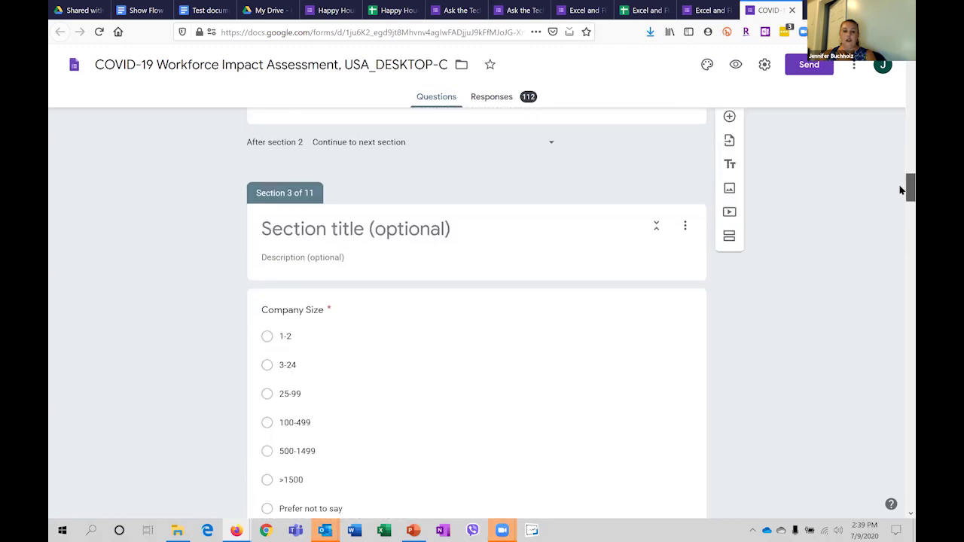
scroll(901, 110, "up", 20)
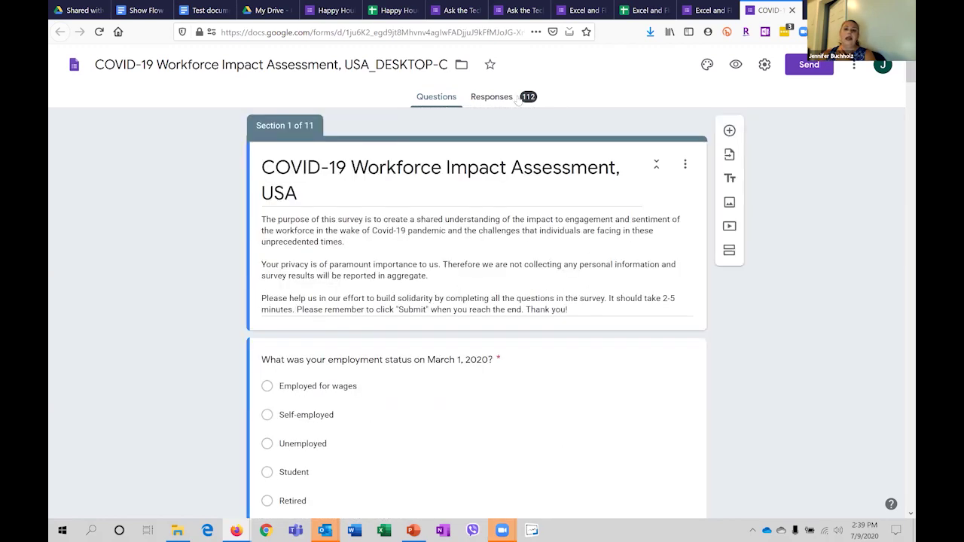
Look over the COVID-19 survey's 112 responses.
left_click(493, 98)
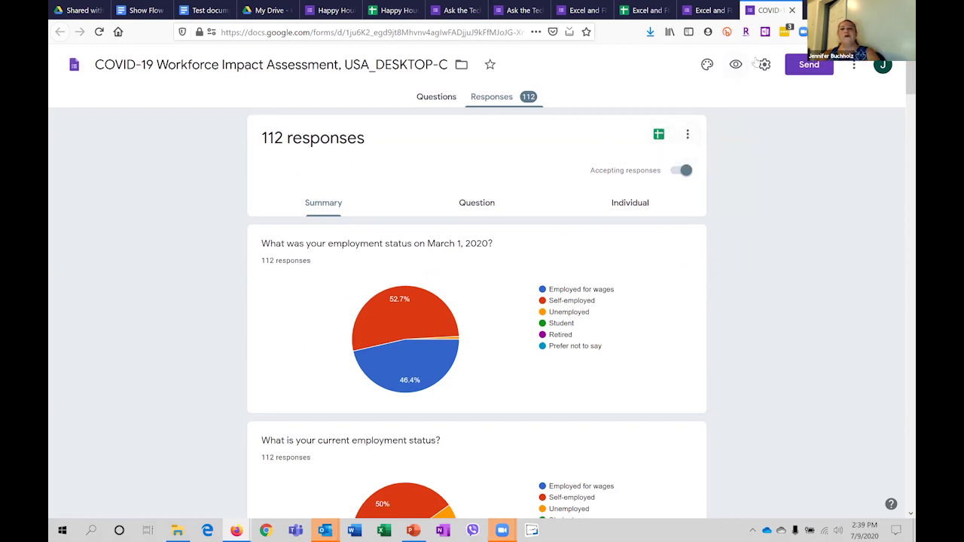
Go back to the Happy Hour form's individual responses.
left_click(328, 10)
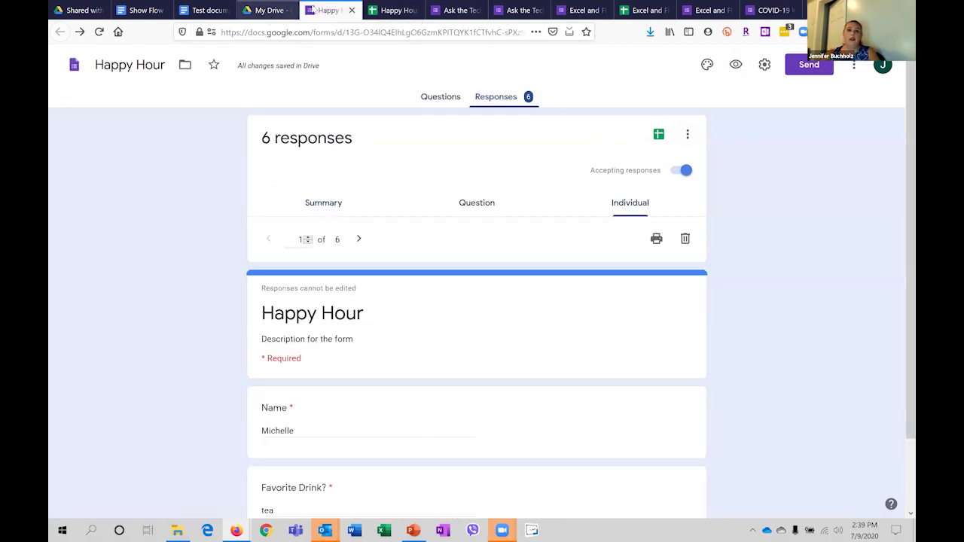
Highlight the six drink answers in C2:C7 of the Happy Hour (Responses) sheet, then return to the form.
left_click(268, 10)
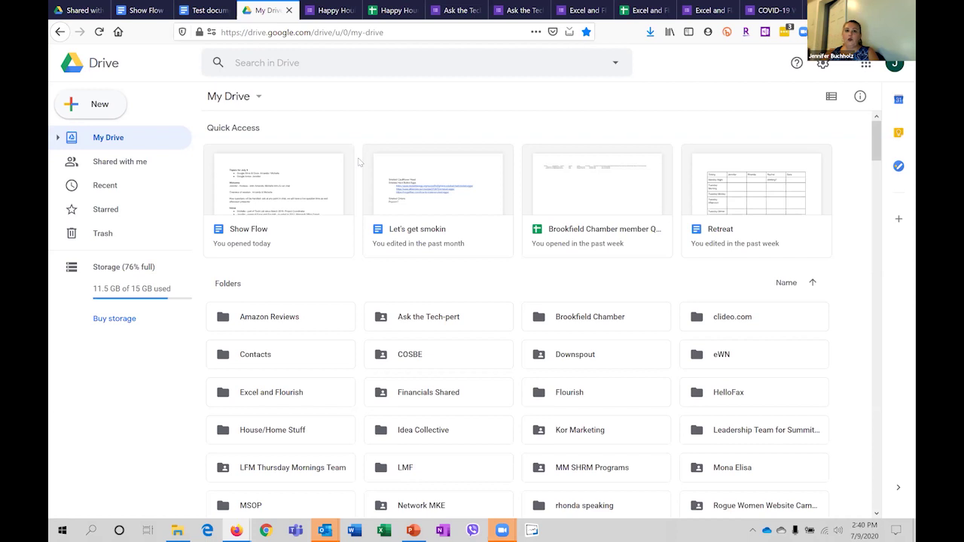
left_click(393, 12)
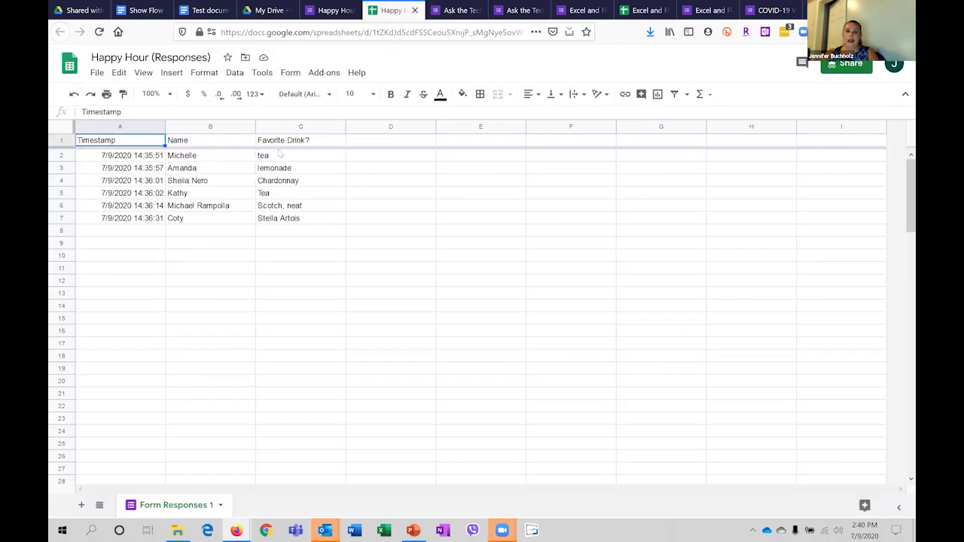
left_click_drag(300, 155, 298, 224)
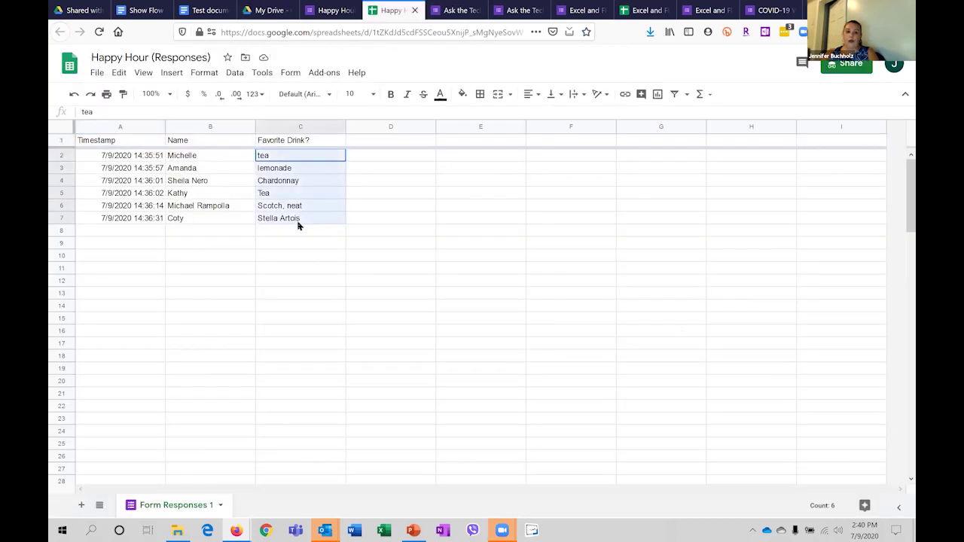
left_click(299, 271)
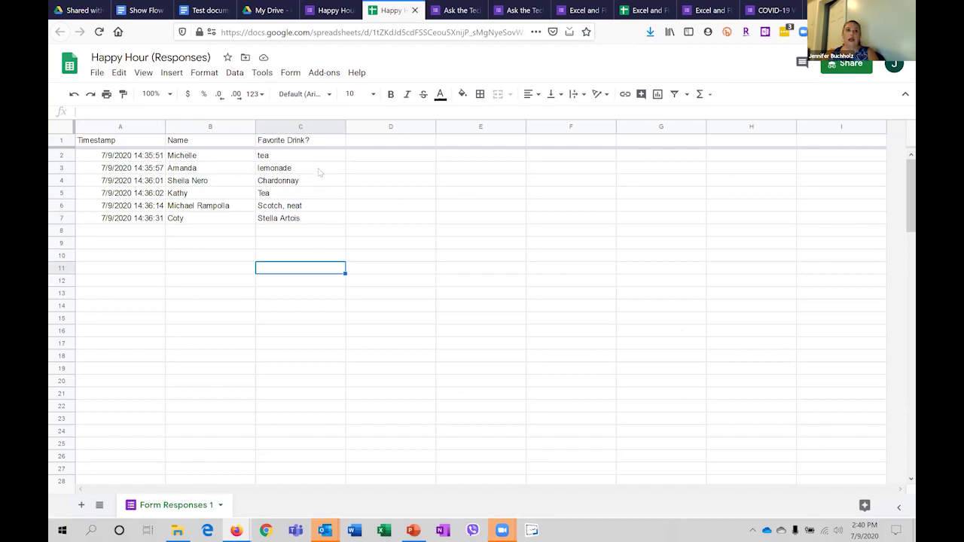
left_click(322, 245)
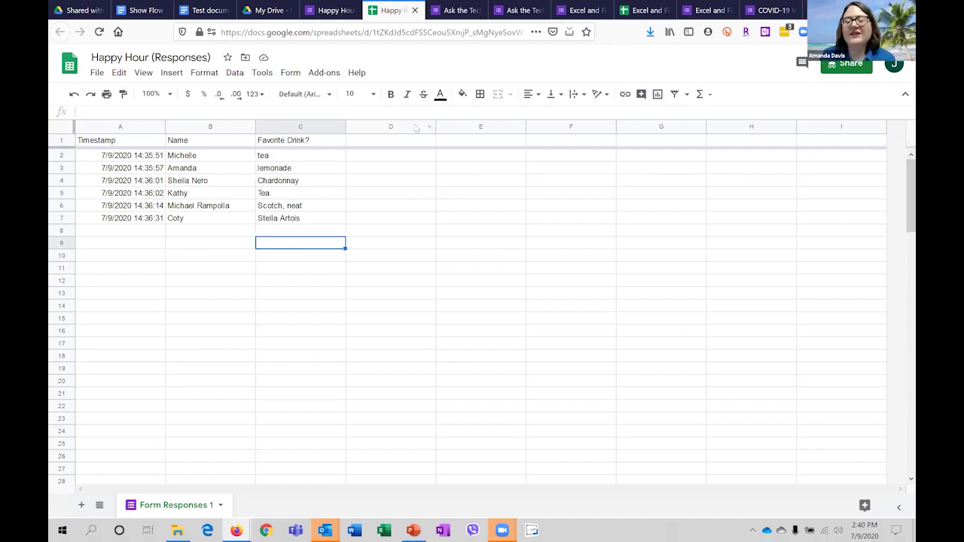
left_click(332, 12)
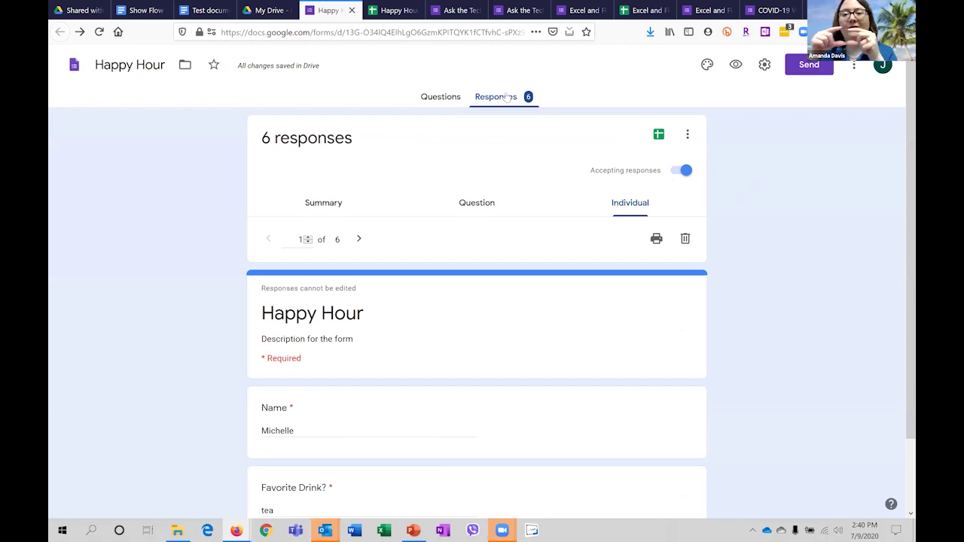
Glance at the response options menu, then switch to the Questions tab's Name and Favorite Drink? questions.
left_click(688, 136)
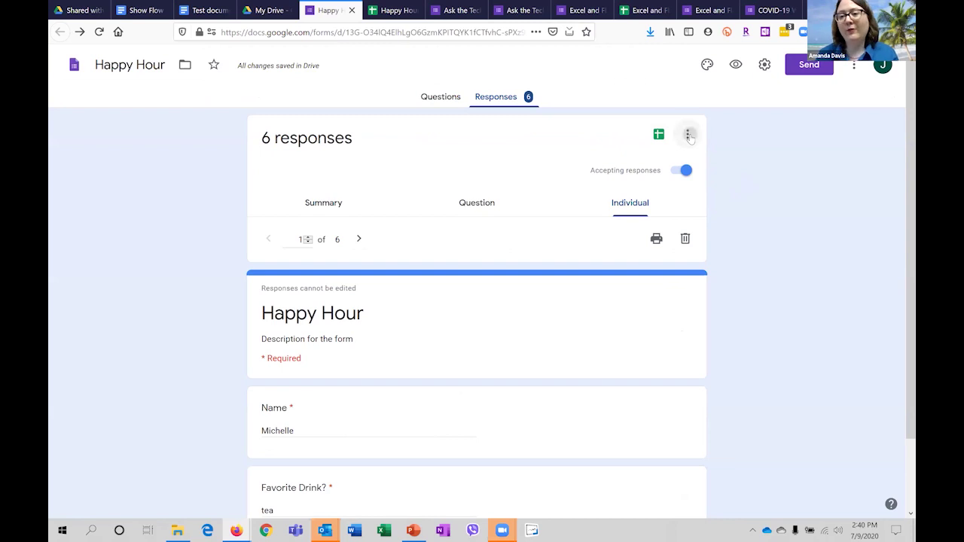
left_click(756, 161)
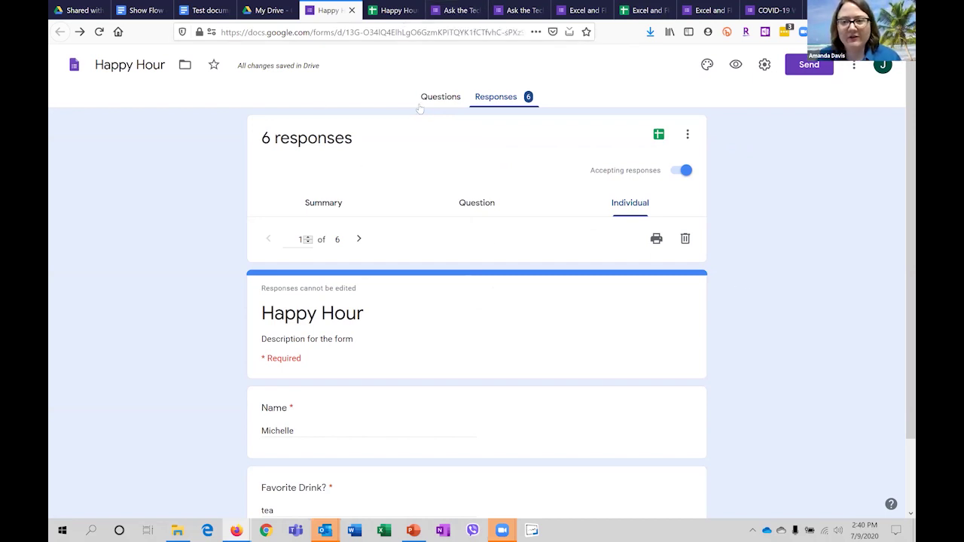
left_click(439, 96)
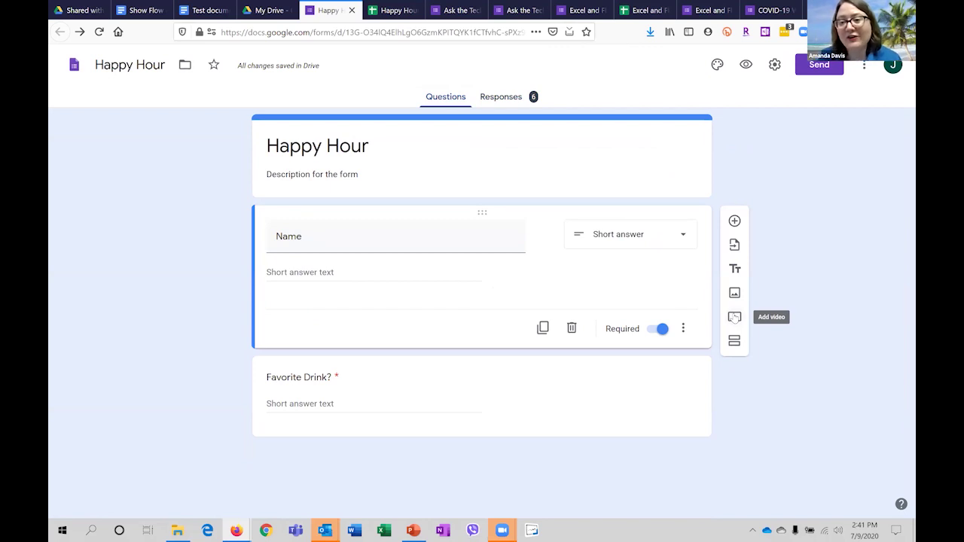
Add a multiple-choice question under the header, browse the video picker without adding one, then choose Add image.
left_click(478, 186)
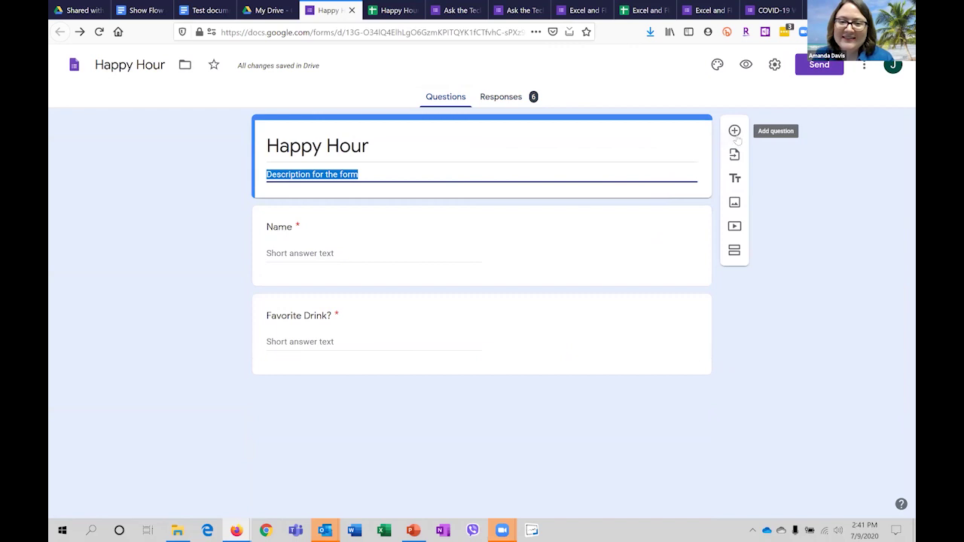
left_click(734, 132)
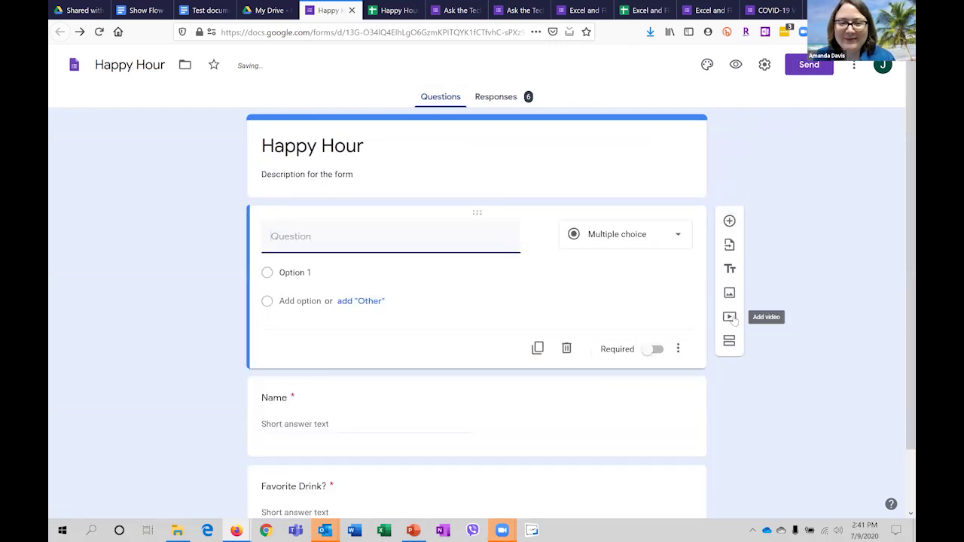
left_click(730, 317)
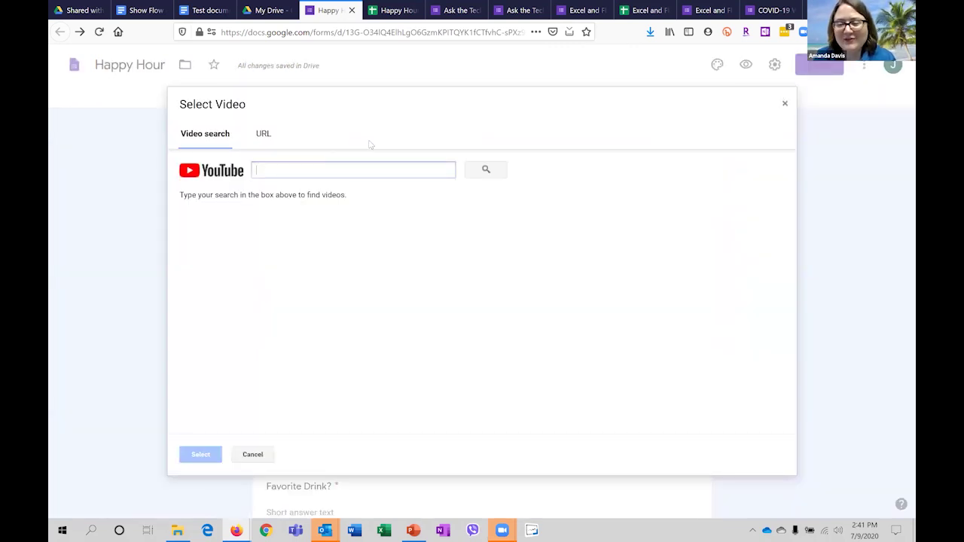
left_click(362, 165)
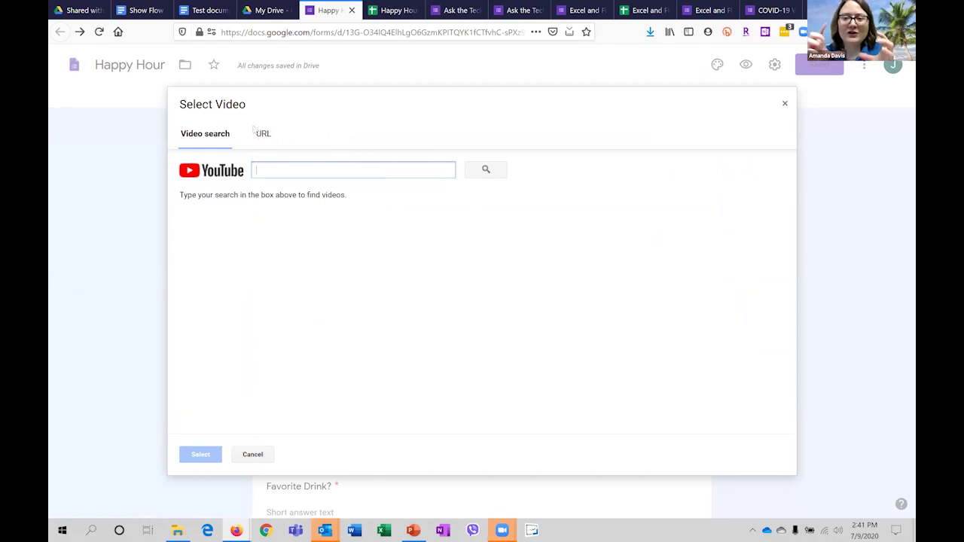
left_click(266, 143)
left_click(193, 135)
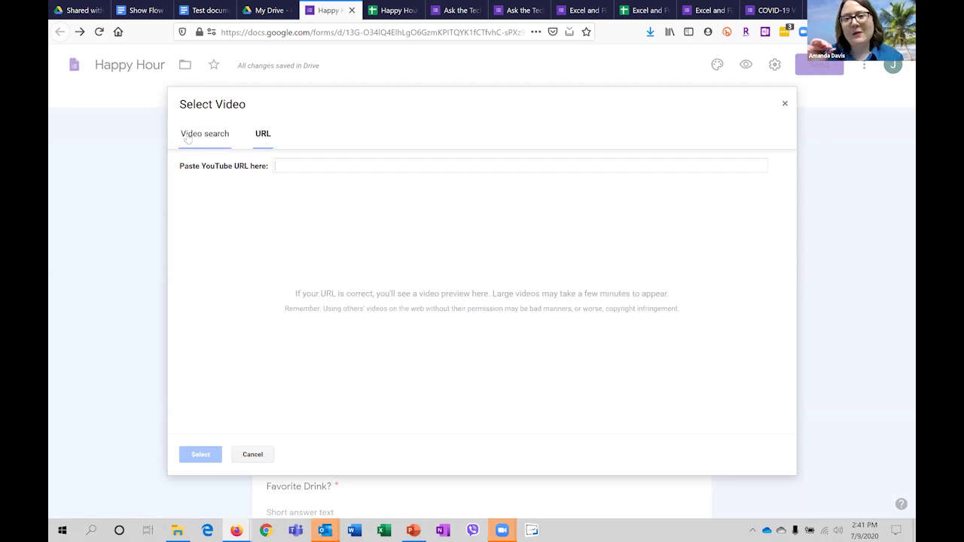
left_click(783, 104)
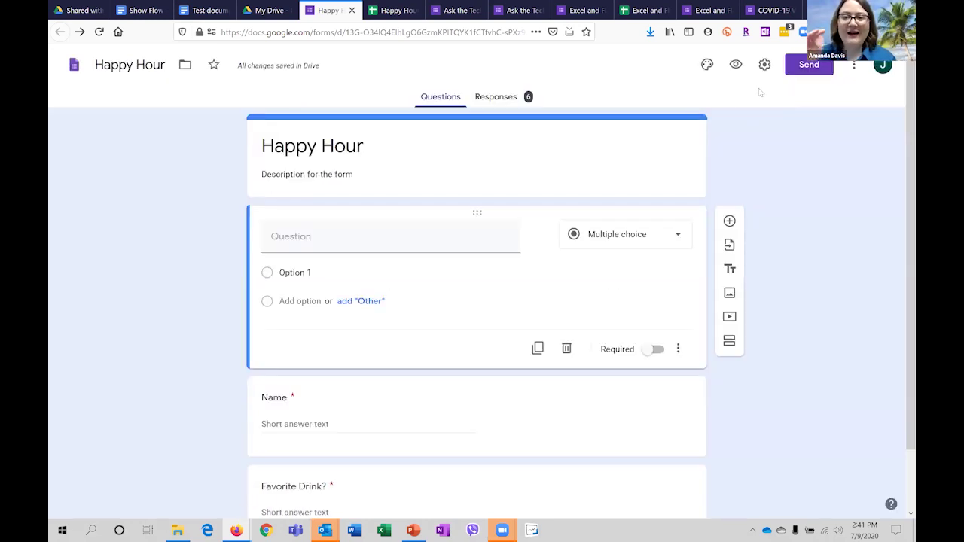
left_click(735, 296)
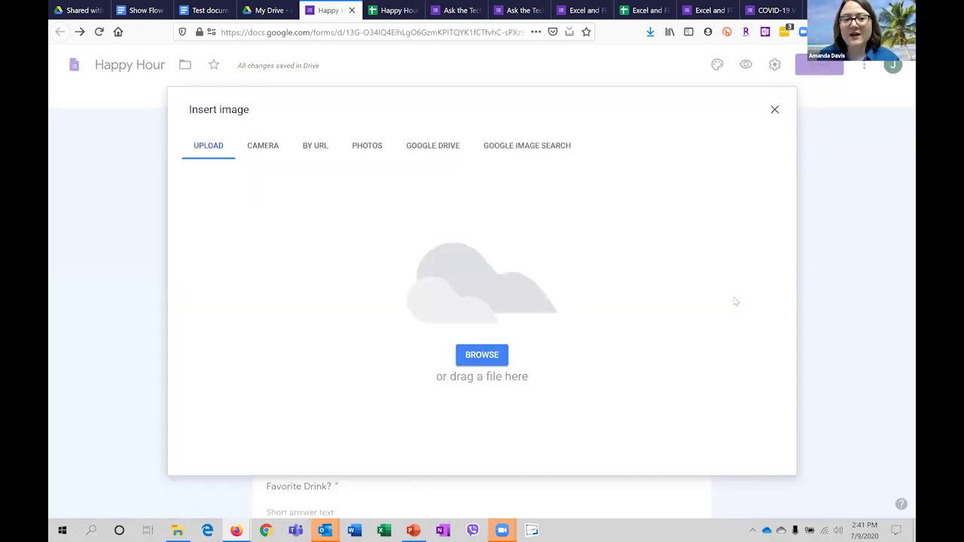
Dismiss Insert image and close the Happy Hour, Tech-perts, training feedback and COVID-19 responses tabs.
left_click(775, 109)
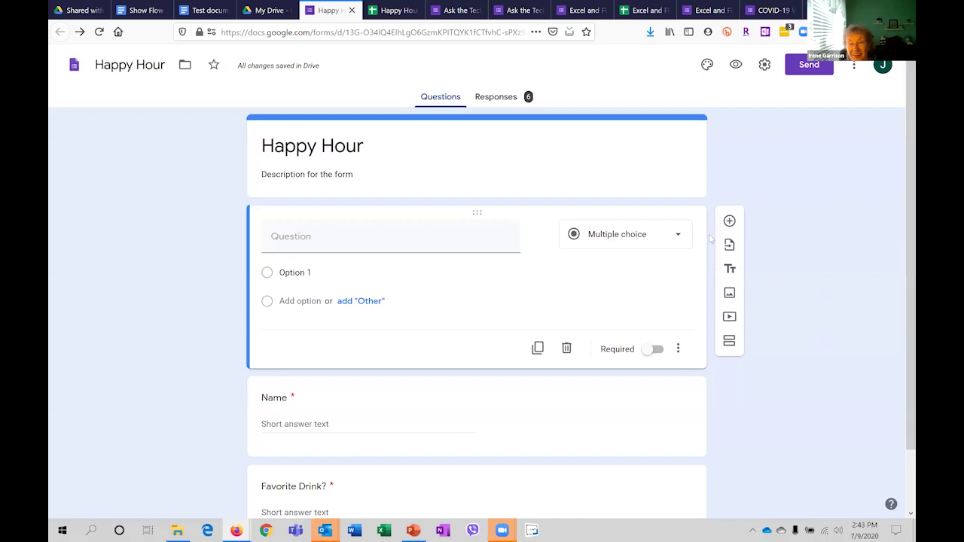
left_click(351, 10)
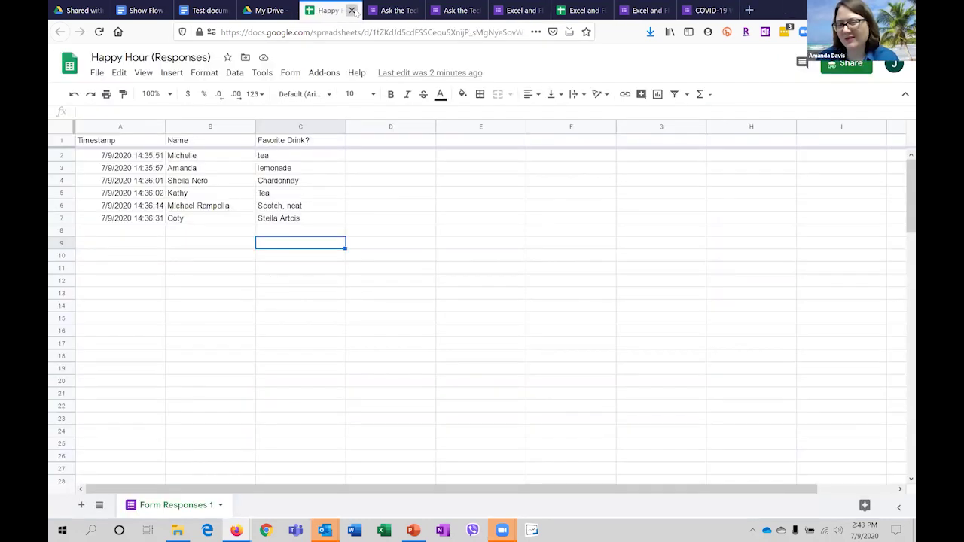
left_click(350, 10)
left_click(351, 10)
left_click(350, 10)
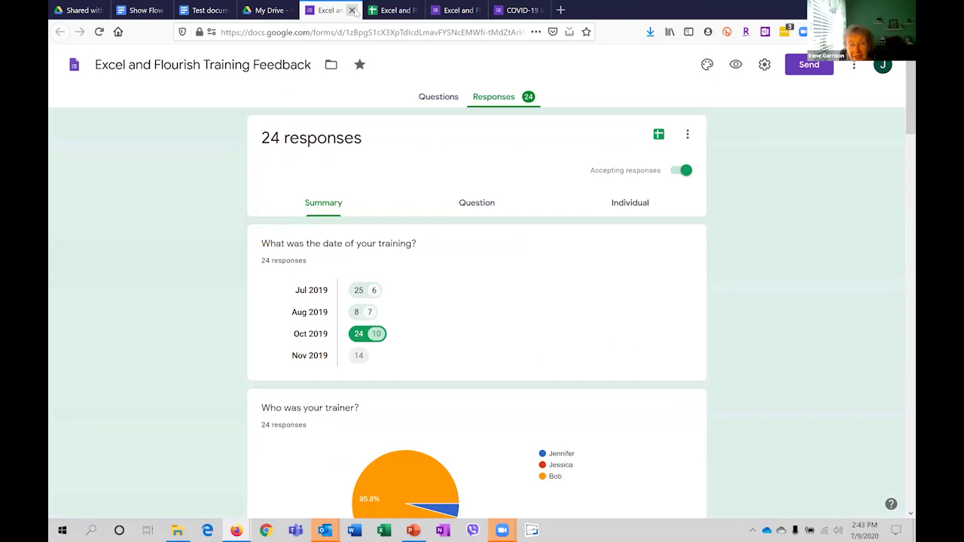
left_click(351, 10)
left_click(351, 9)
left_click(351, 10)
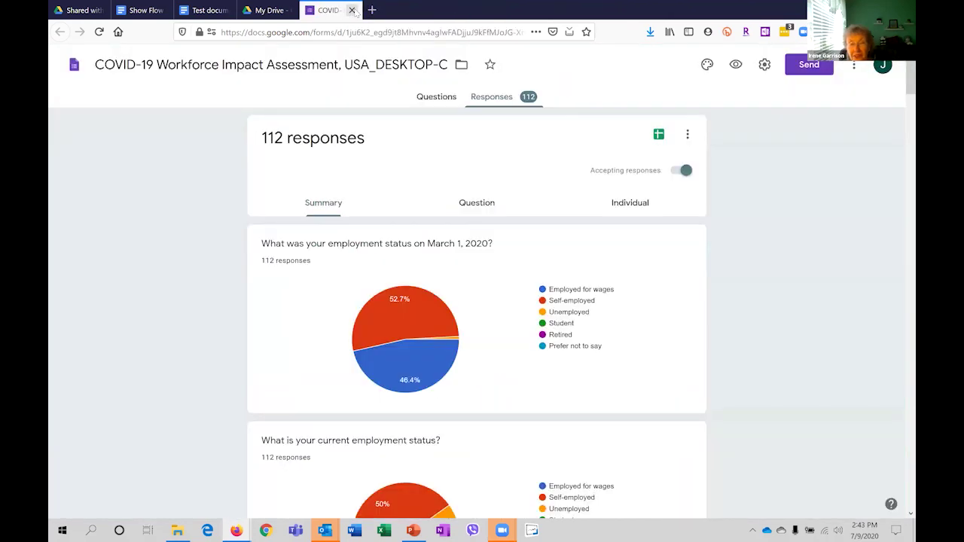
left_click(351, 10)
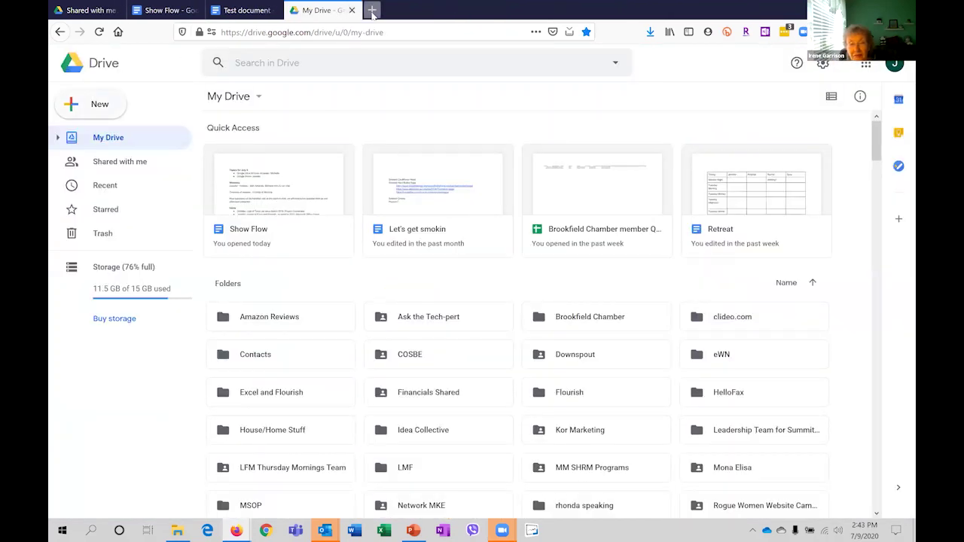
Search Google for 'voicethread' in a new tab and open the VoiceThread homepage.
left_click(371, 10)
type("voice")
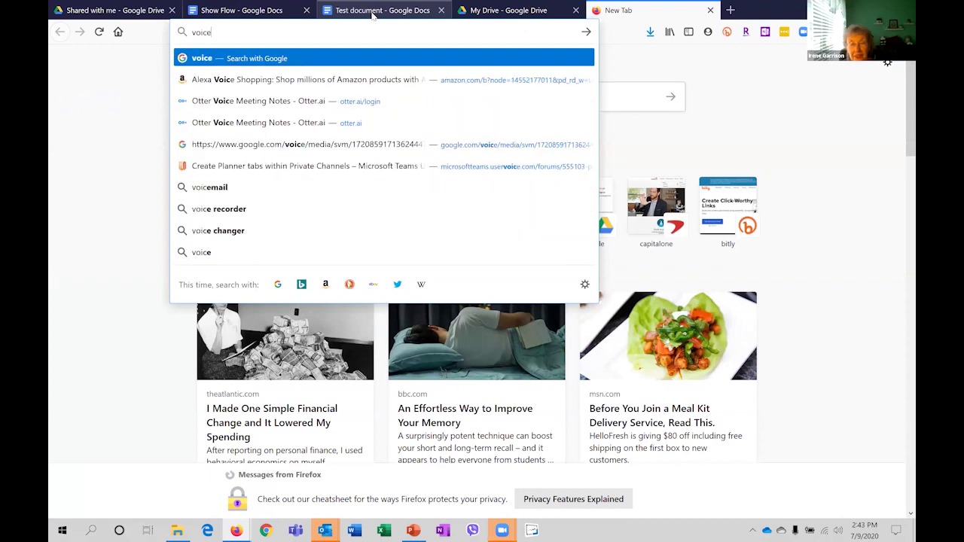
type("thread")
key("Return")
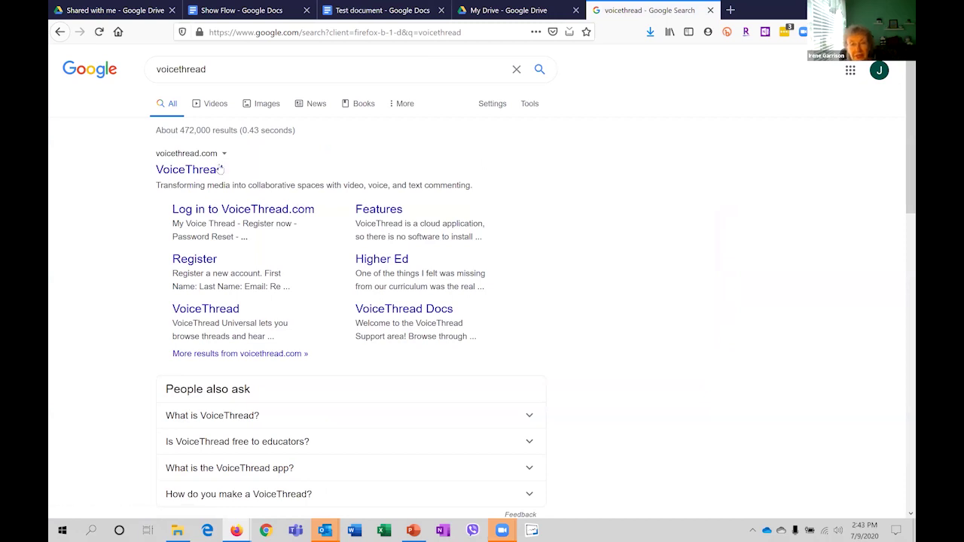
left_click(220, 172)
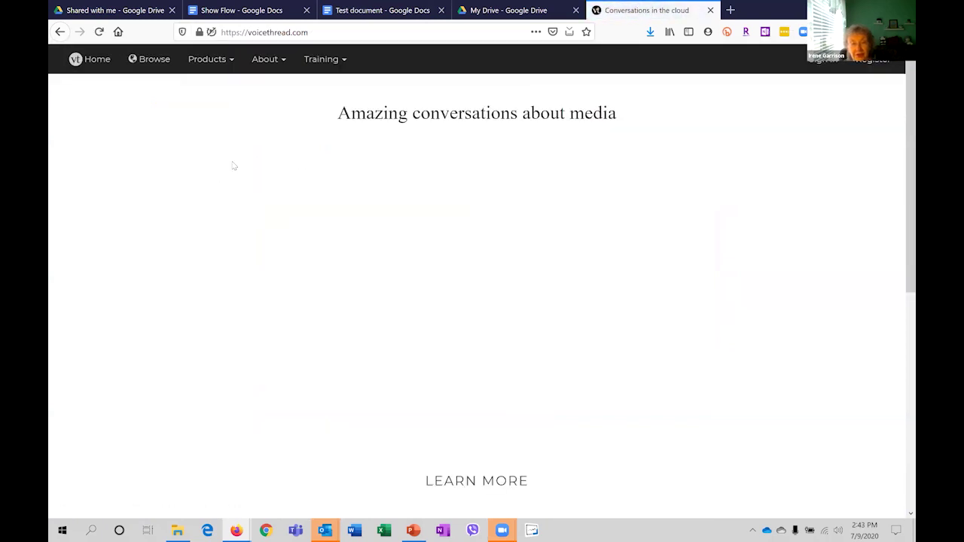
Scroll through the VoiceThread homepage, then go via the Test document to the Show Flow doc.
left_click(298, 32)
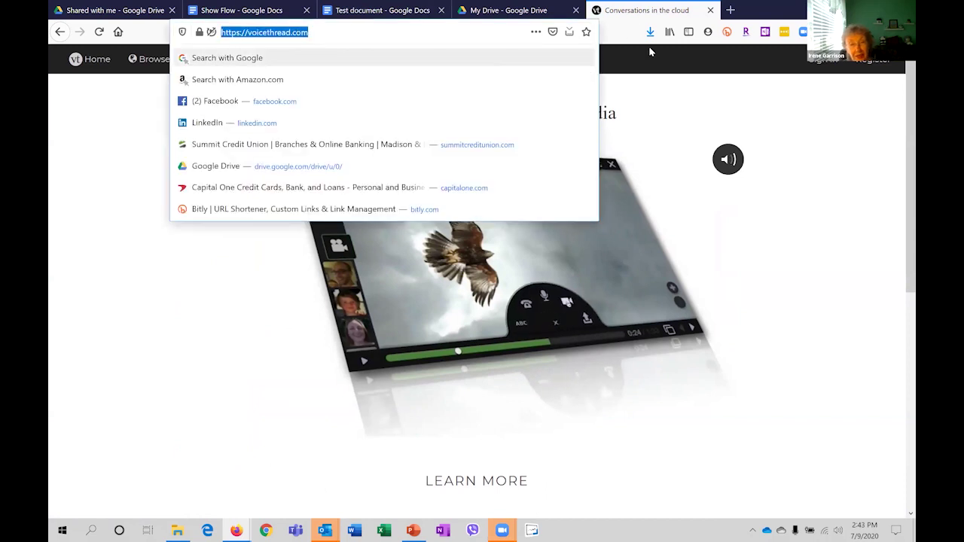
left_click(568, 302)
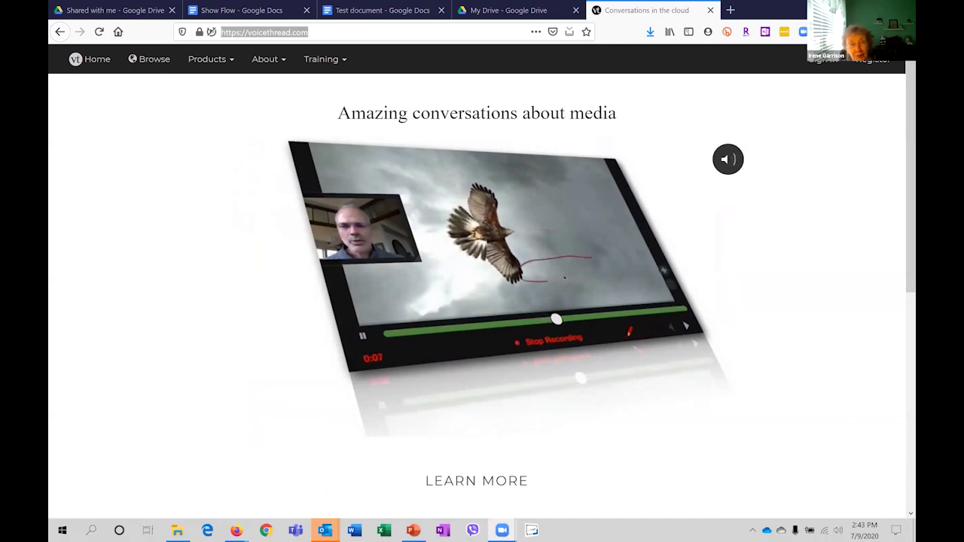
scroll(791, 339, "down", 4)
scroll(791, 339, "down", 1)
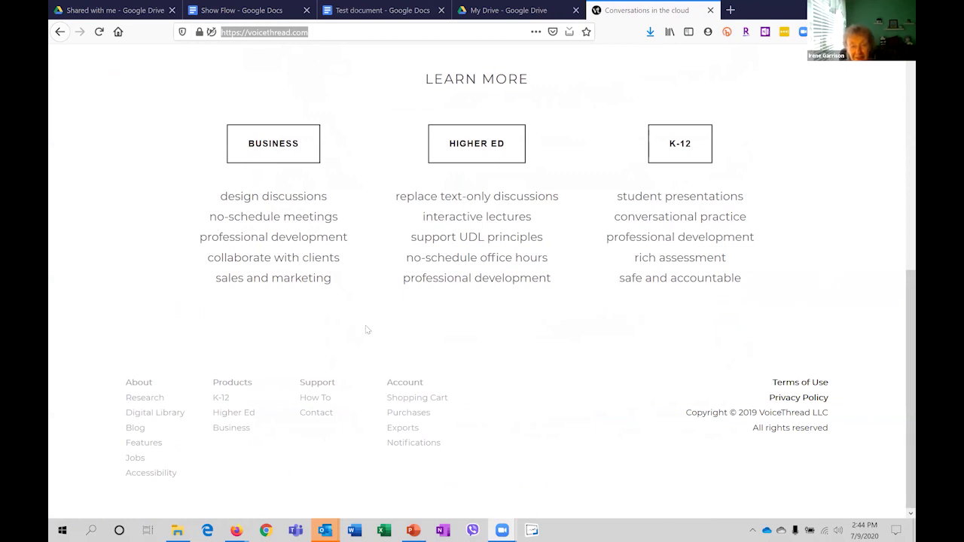
scroll(367, 329, "up", 5)
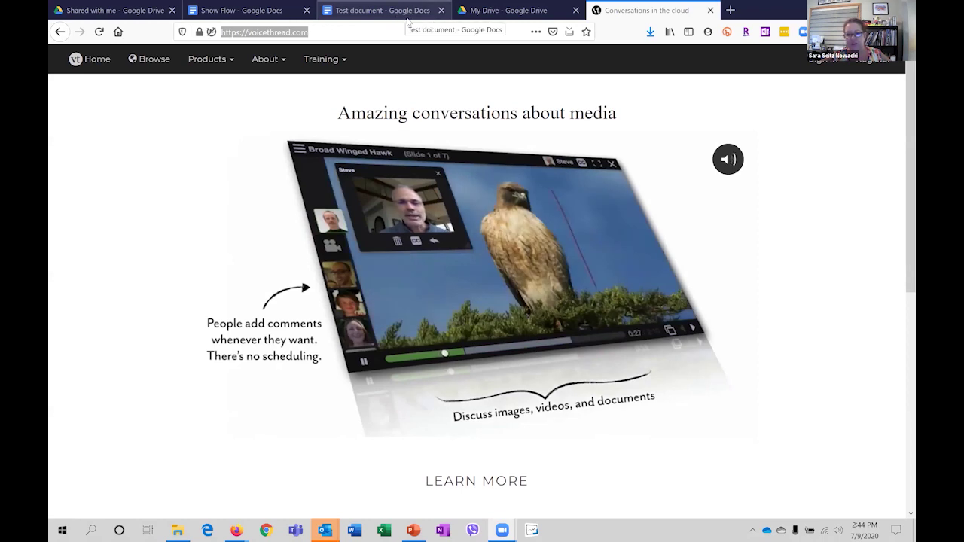
left_click(405, 12)
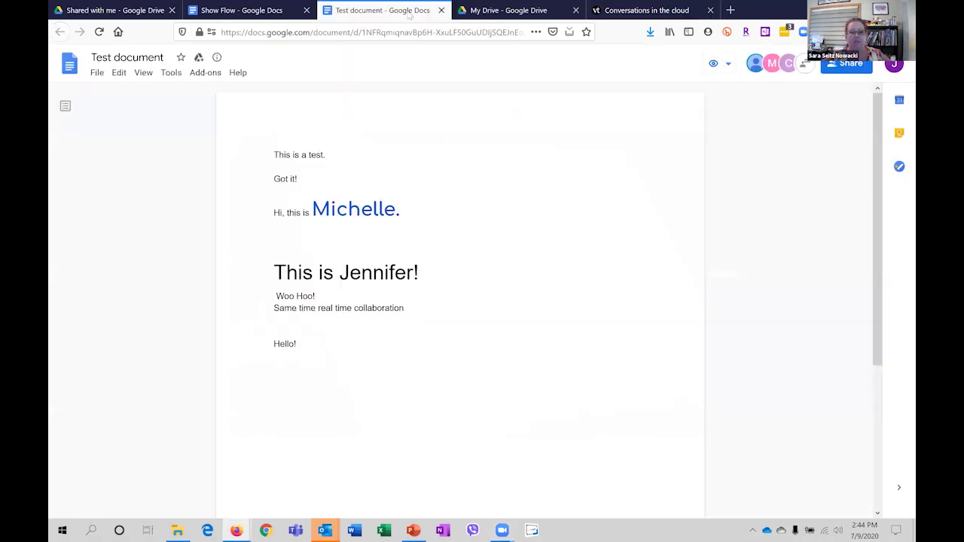
left_click(300, 10)
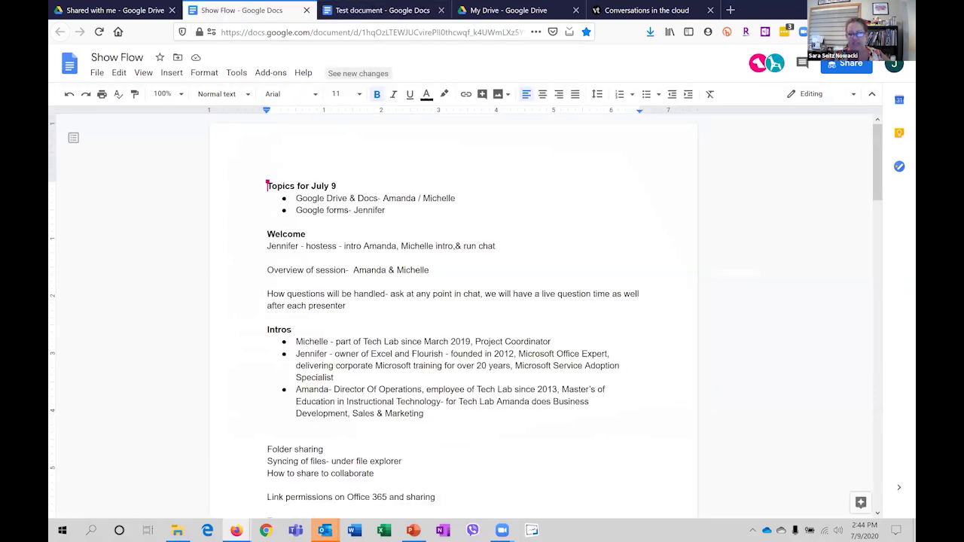